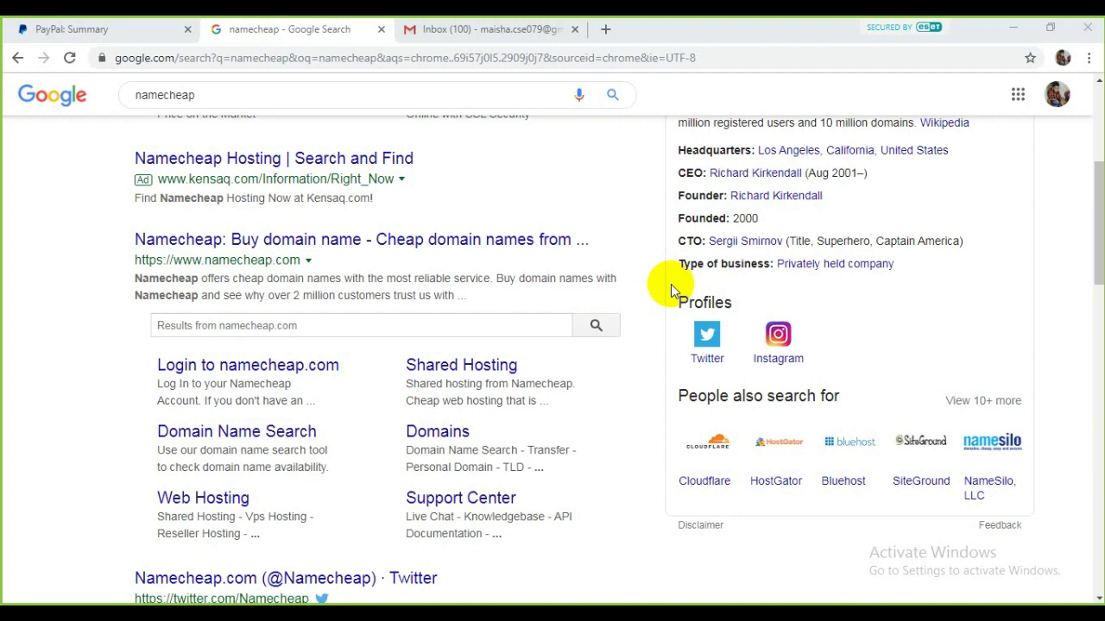
Step: Open the official Namecheap site from the 'namecheap' Google search results
click(433, 26)
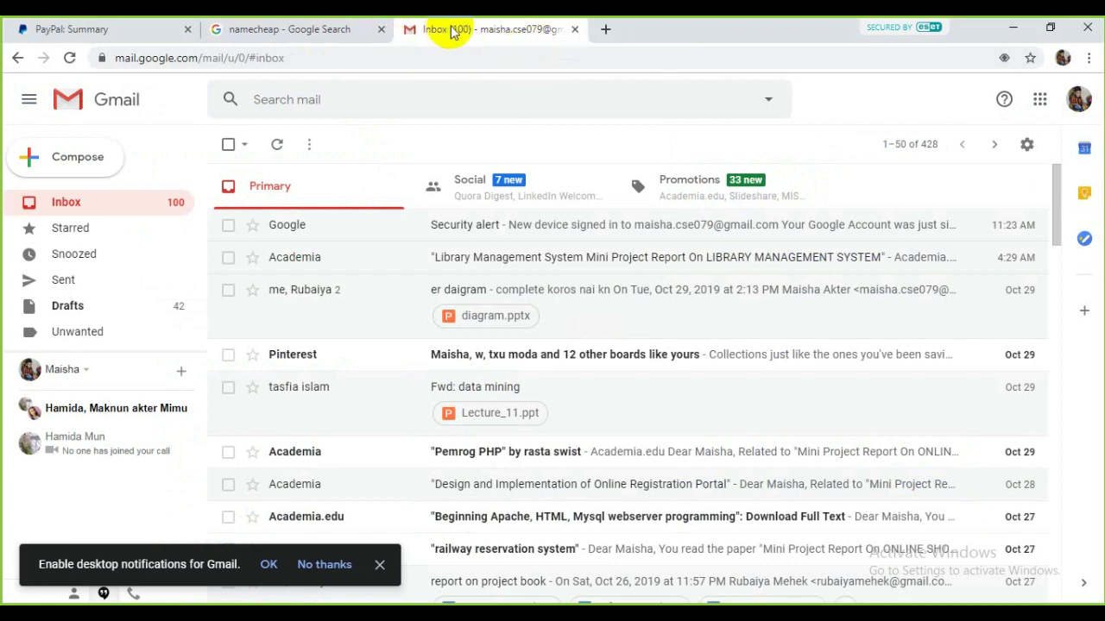
click(306, 21)
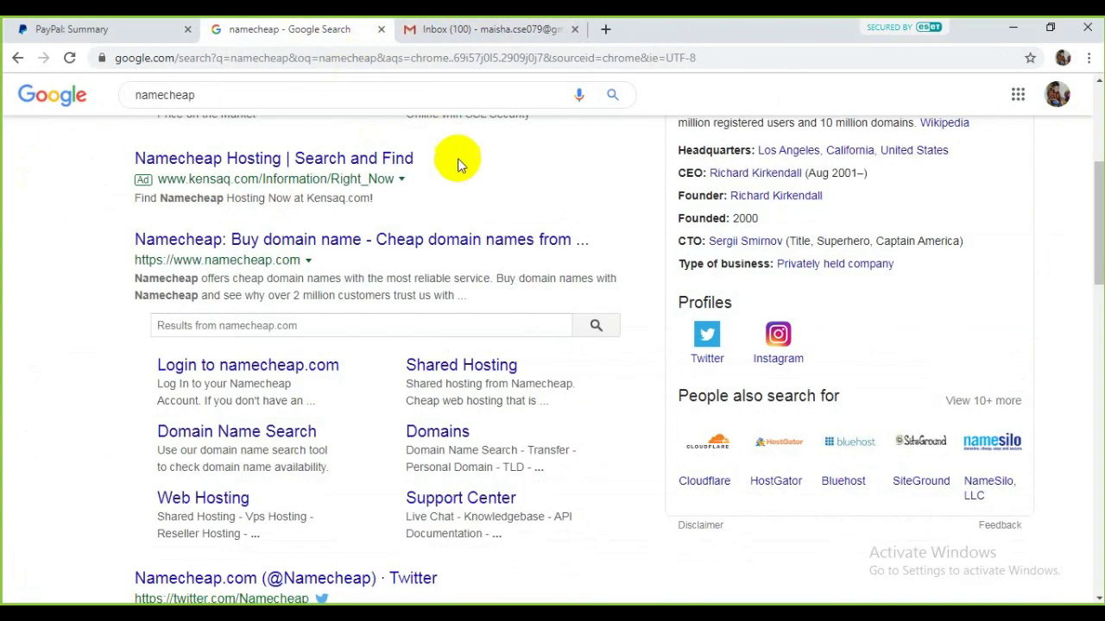
scroll(259, 215, up, 4)
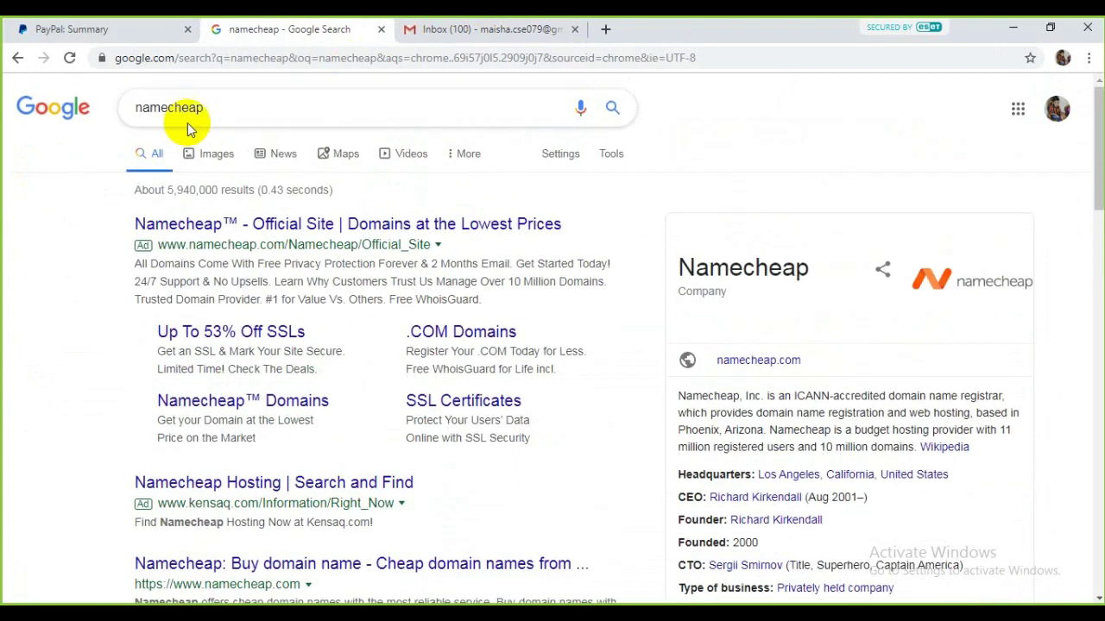
scroll(373, 254, down, 6)
scroll(372, 255, up, 3)
click(280, 166)
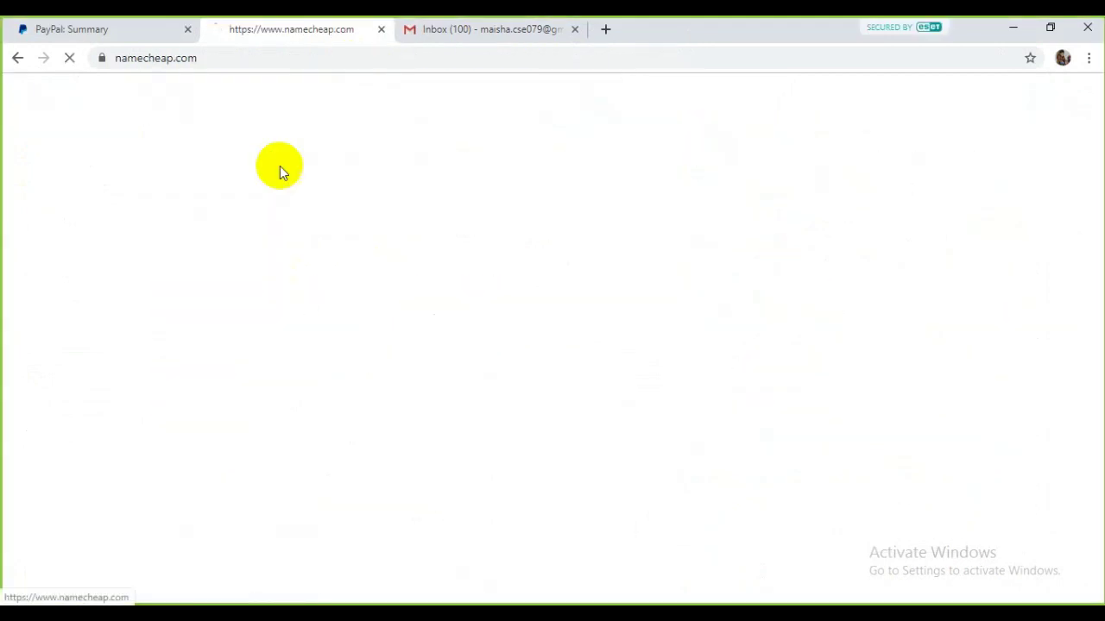
Step: Open the Create An Account form and paste the username goodiessale
click(125, 88)
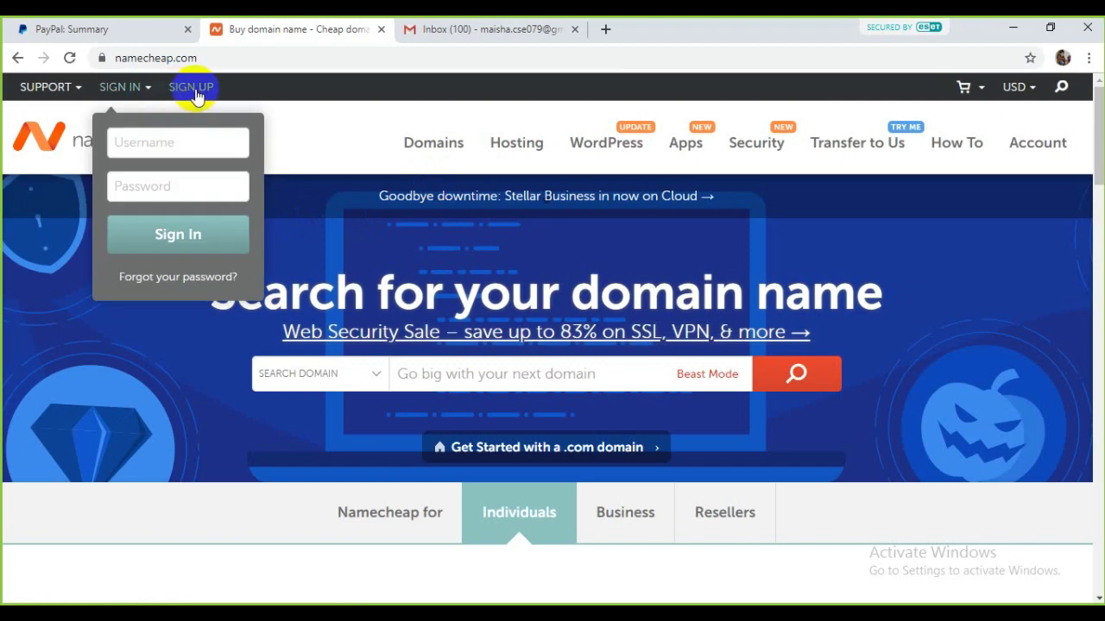
click(190, 91)
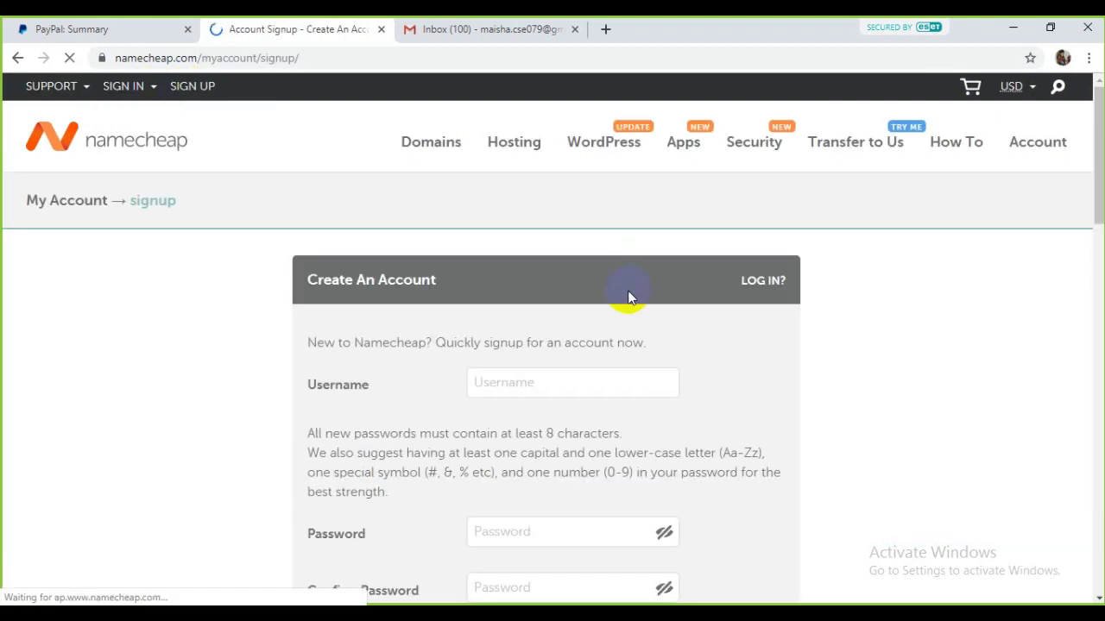
scroll(604, 285, down, 2)
click(523, 226)
right_click(561, 229)
click(604, 331)
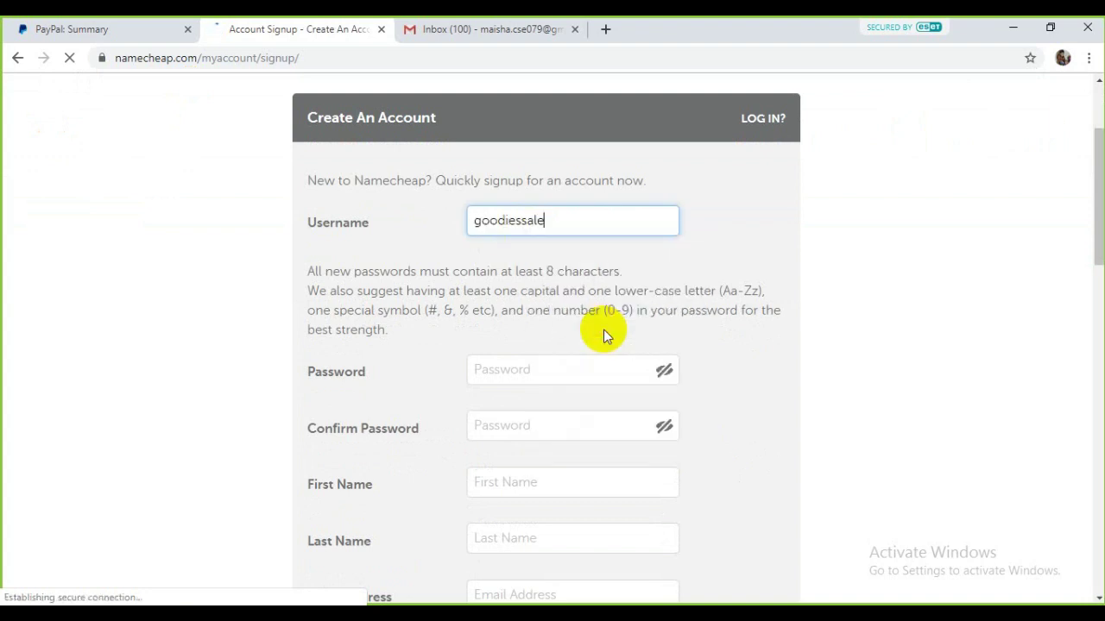
Step: Enter the account password and move on to its confirmation
scroll(603, 330, down, 2)
click(539, 224)
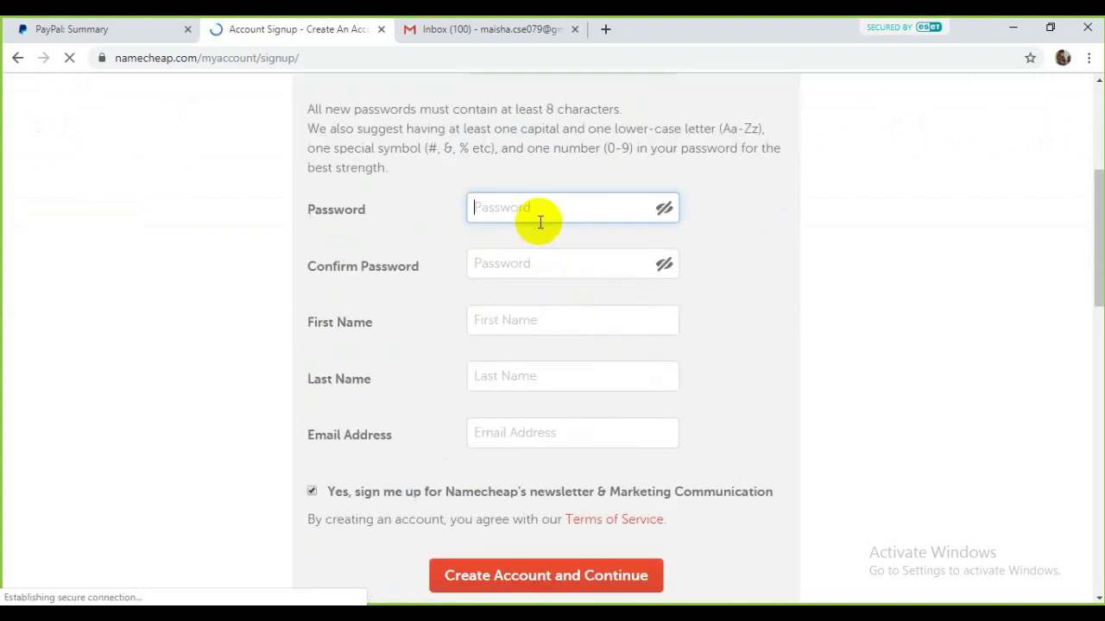
scroll(540, 223, up, 1)
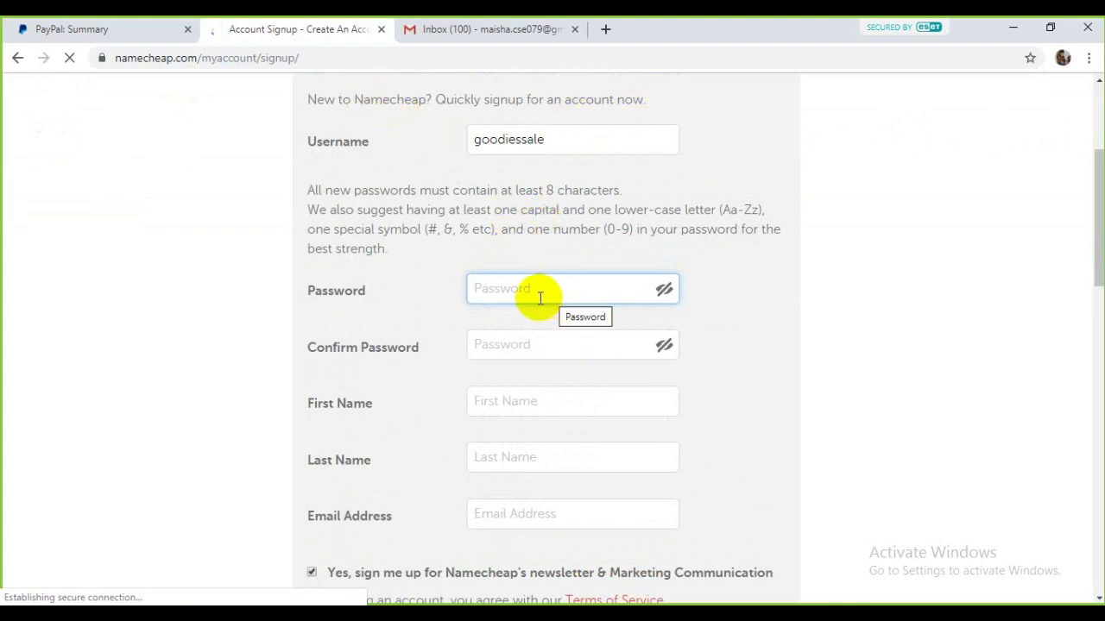
text(••)
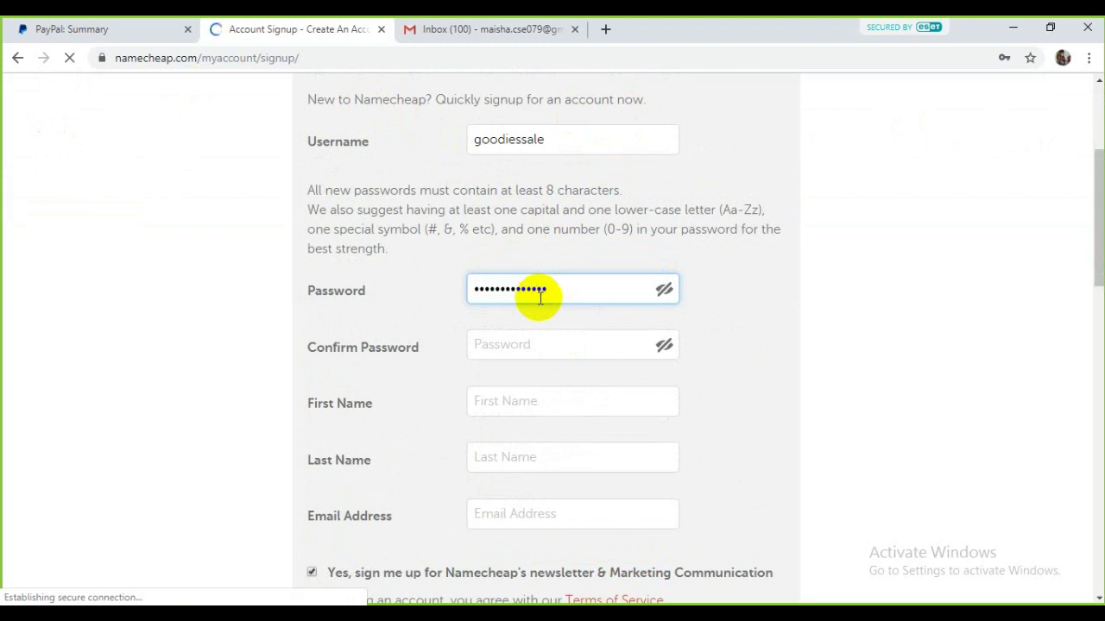
key(Tab)
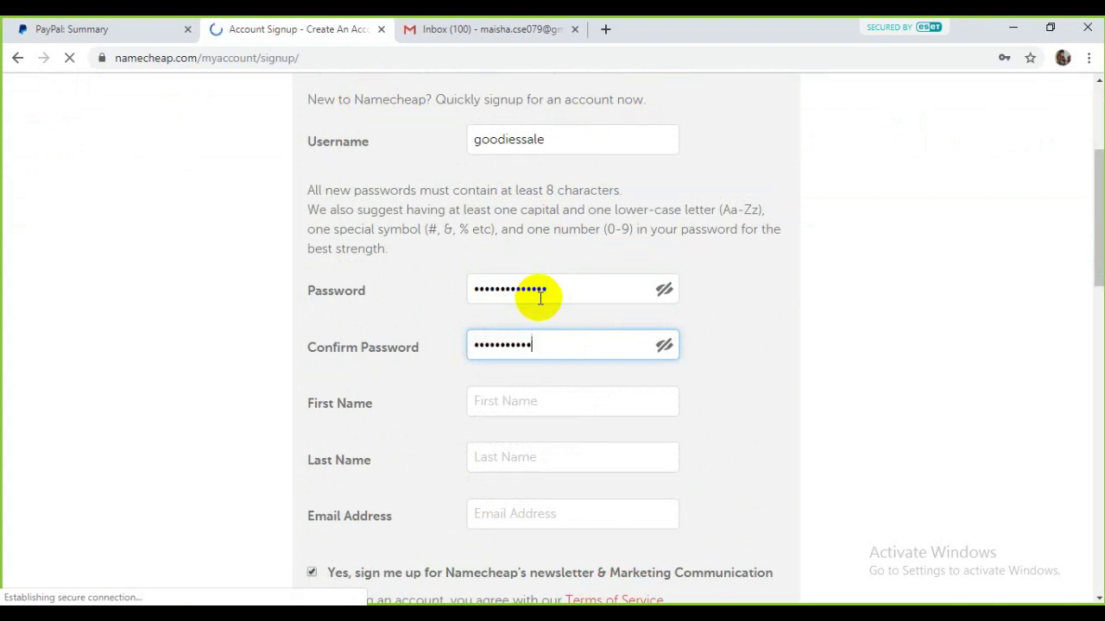
Step: Fill in First Name 'Goodies' and Last Name 'Sale'
click(562, 395)
text(goodiessale)
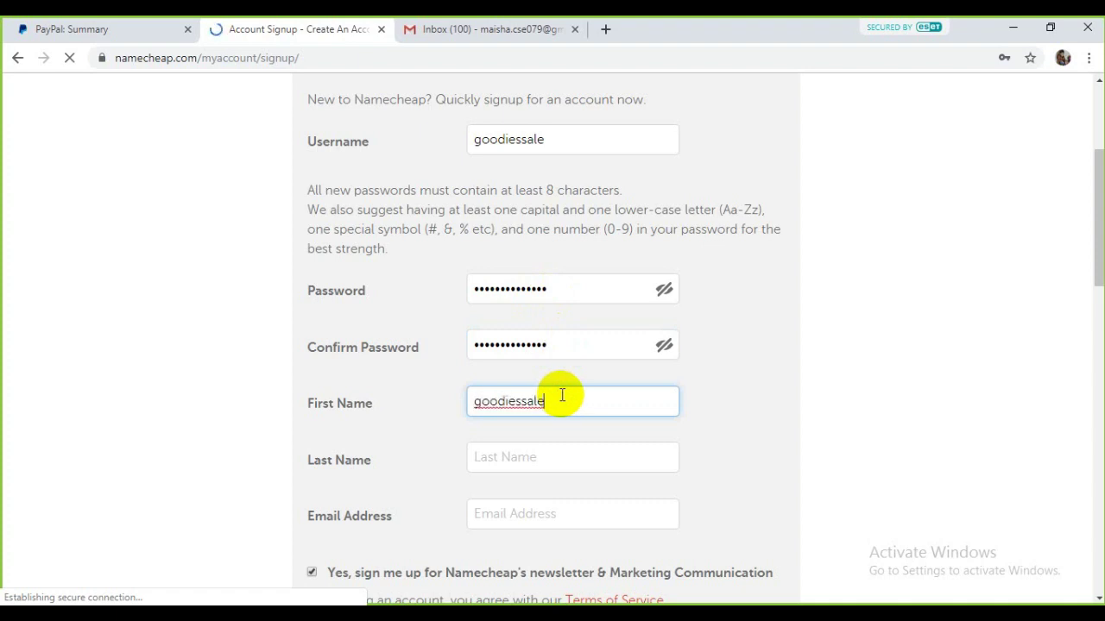
key(BackSpace)
key(BackSpace)
key(BackSpace)
key(BackSpace)
key(BackSpace)
key(BackSpace)
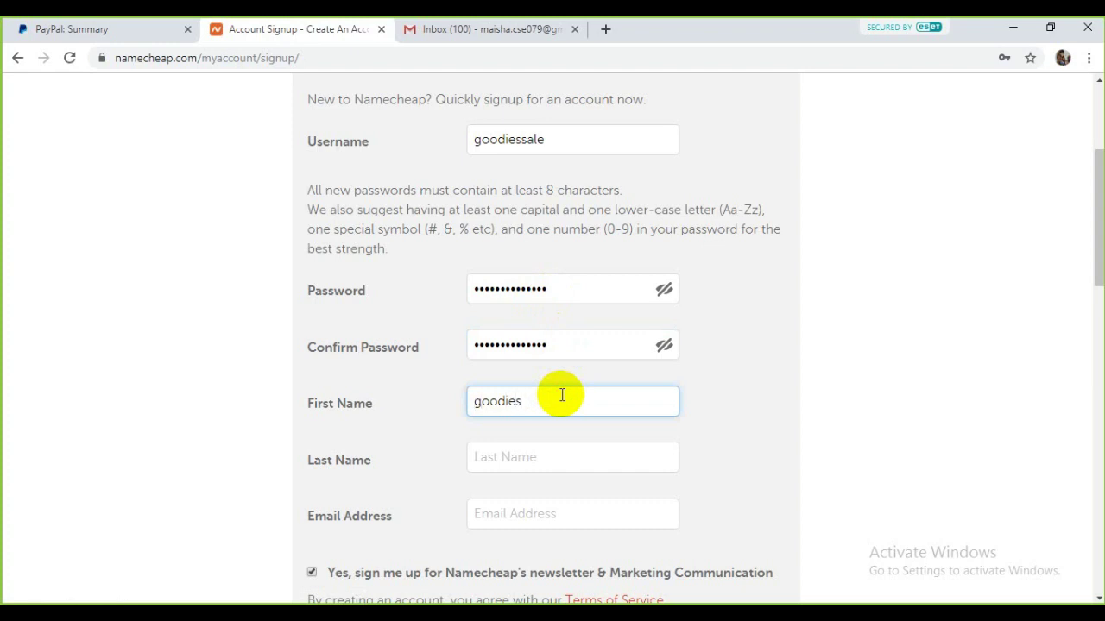
text(G)
key(Tab)
text(S)
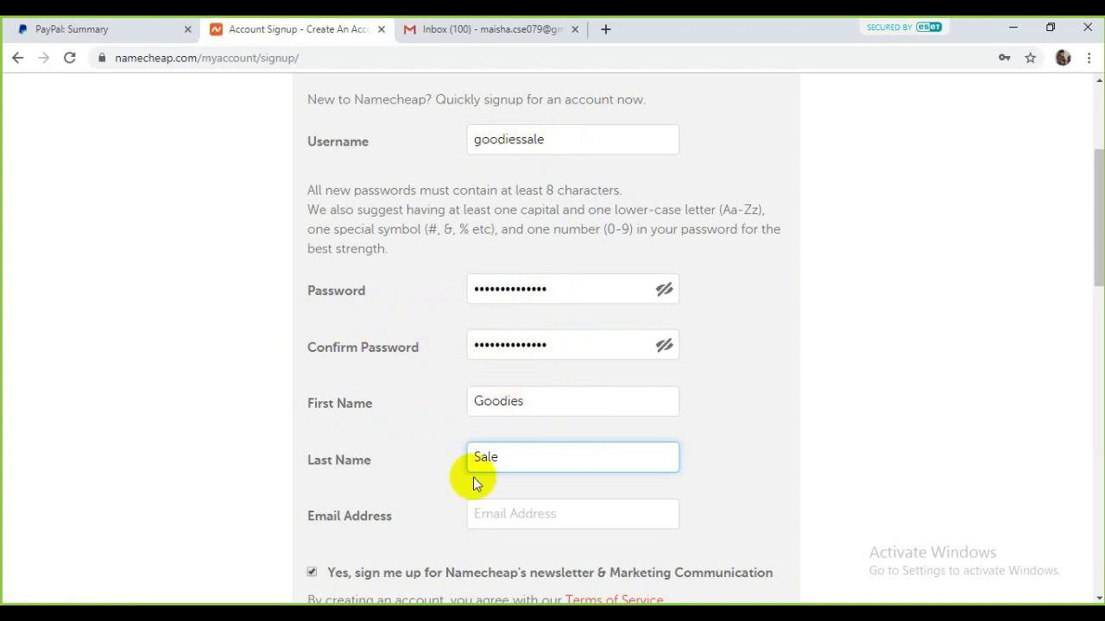
scroll(574, 483, down, 2)
Step: Copy the Google account's e-mail address from the Gmail account details popup
click(516, 351)
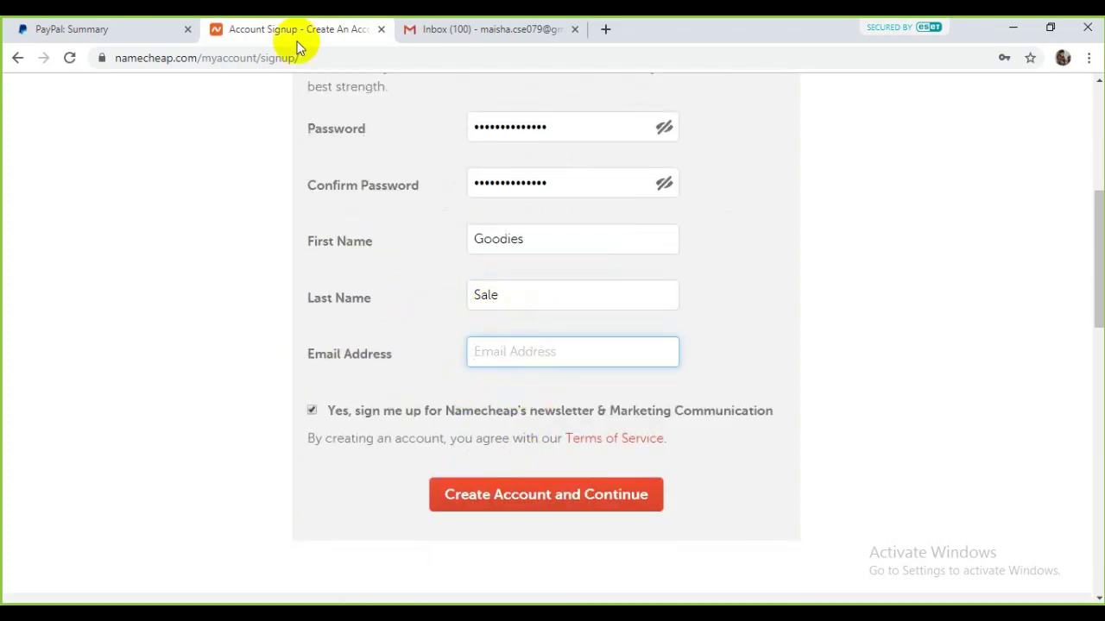
click(457, 29)
click(1077, 103)
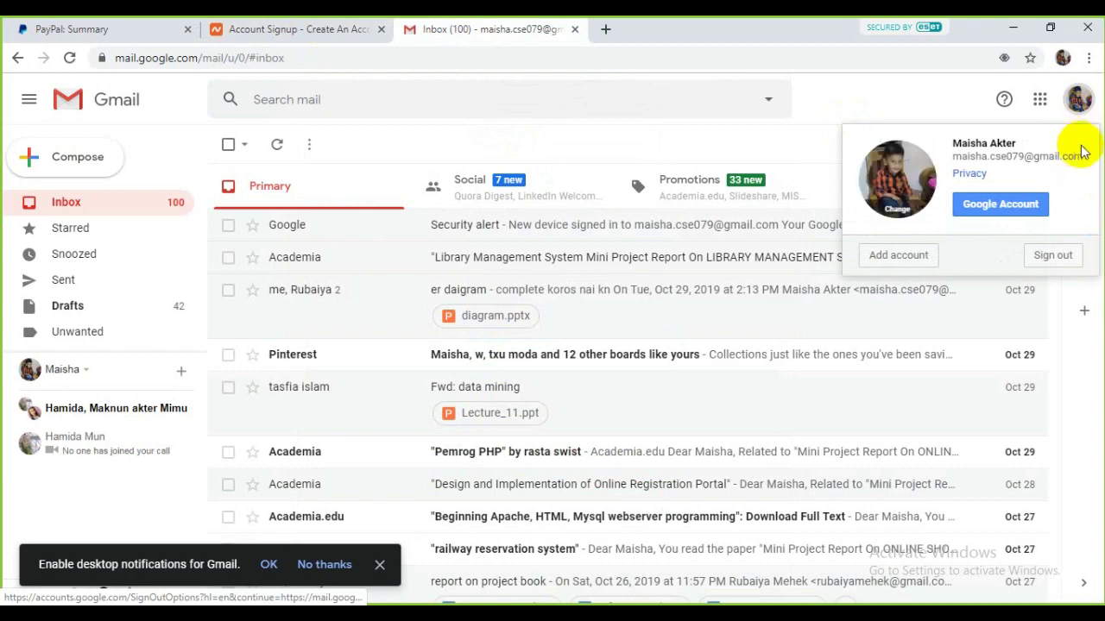
drag(1080, 156, 956, 153)
right_click(964, 155)
click(979, 165)
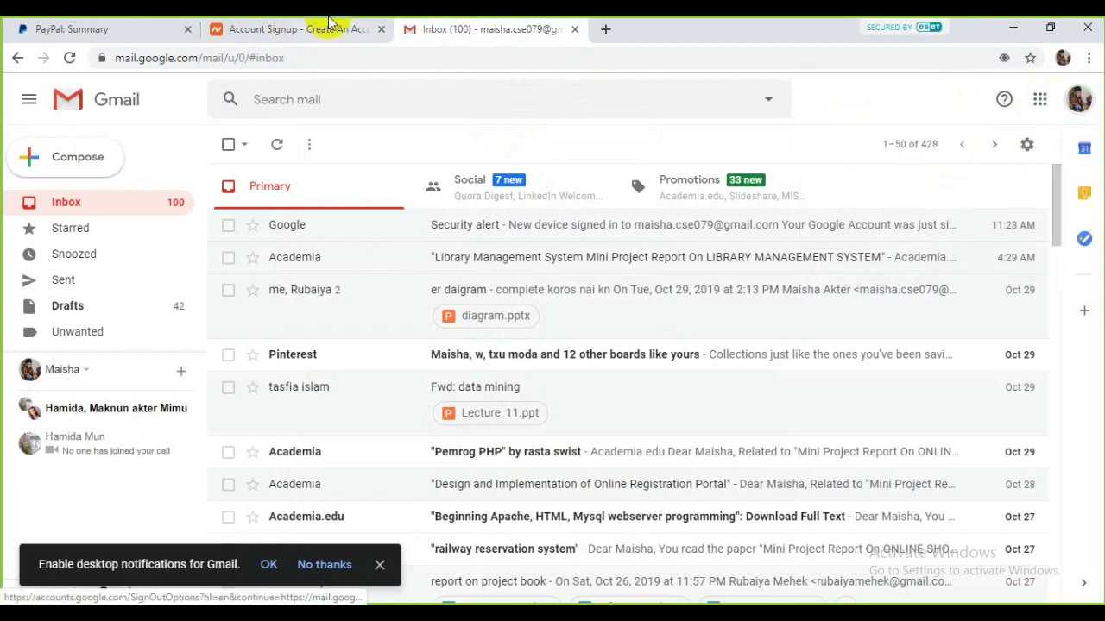
click(363, 27)
Step: Paste the e-mail address into Email Address and create the Namecheap account
click(504, 352)
right_click(504, 352)
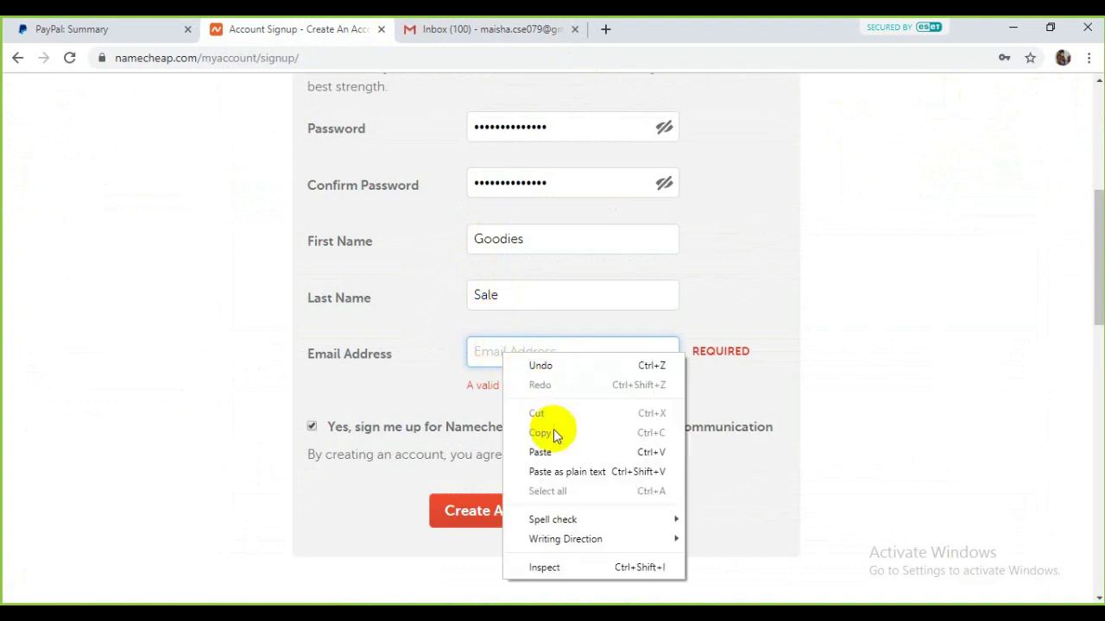
click(547, 451)
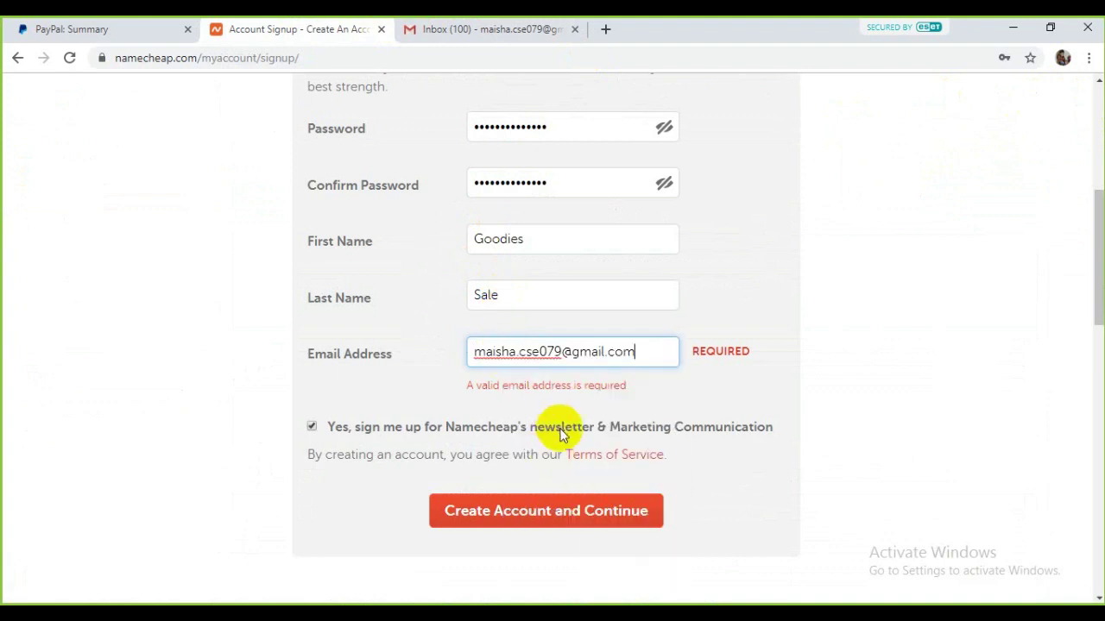
click(522, 528)
click(553, 507)
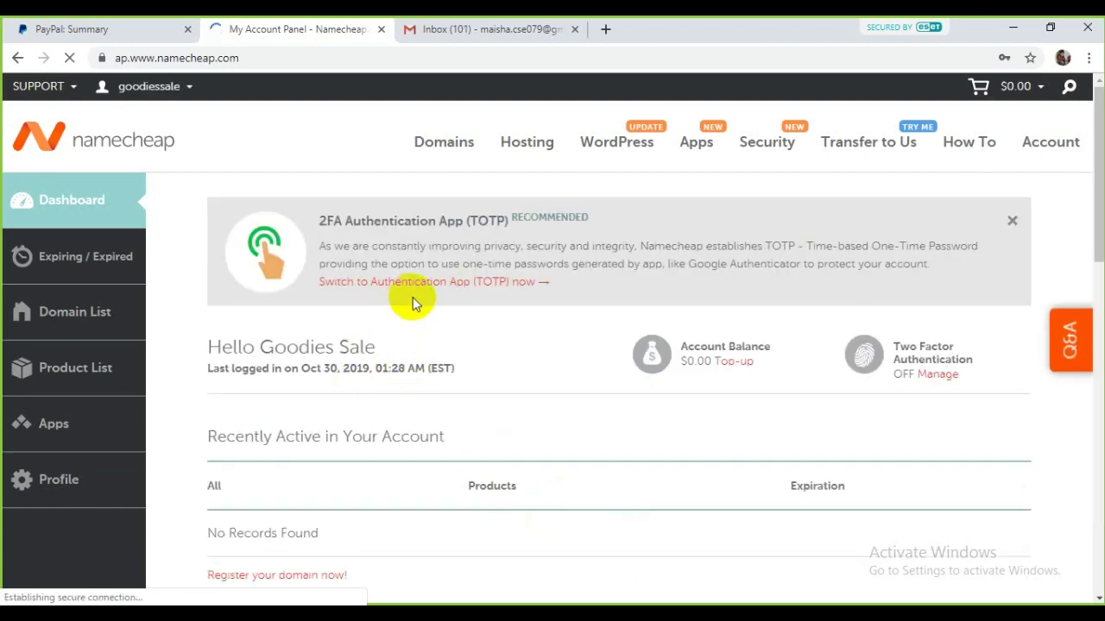
Step: Star and read the 'Welcome to Namecheap' email in Gmail
click(481, 29)
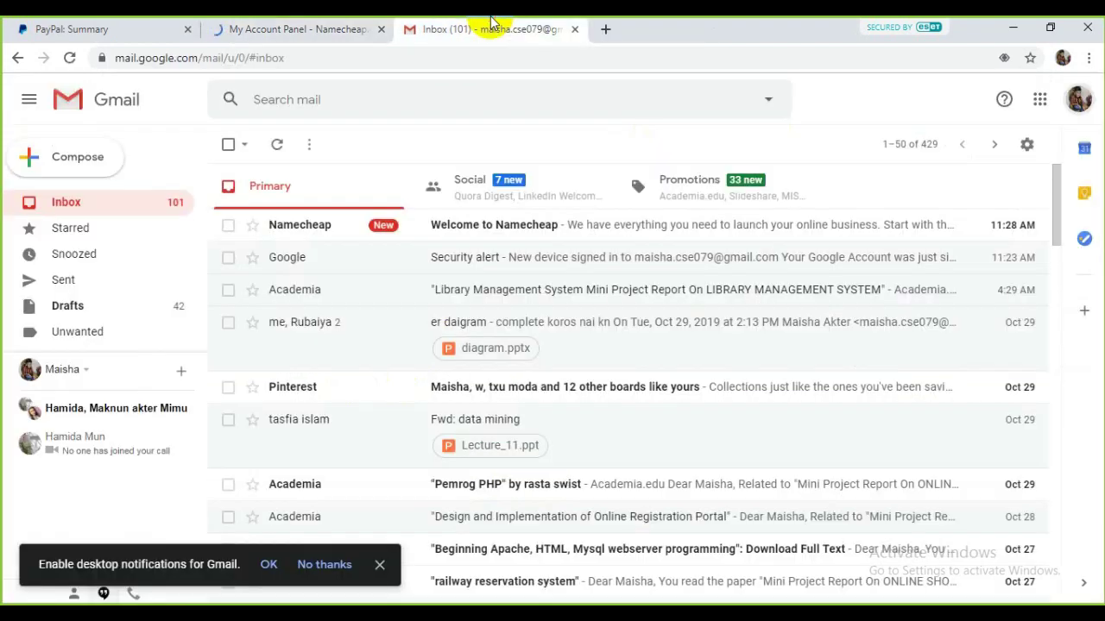
click(252, 226)
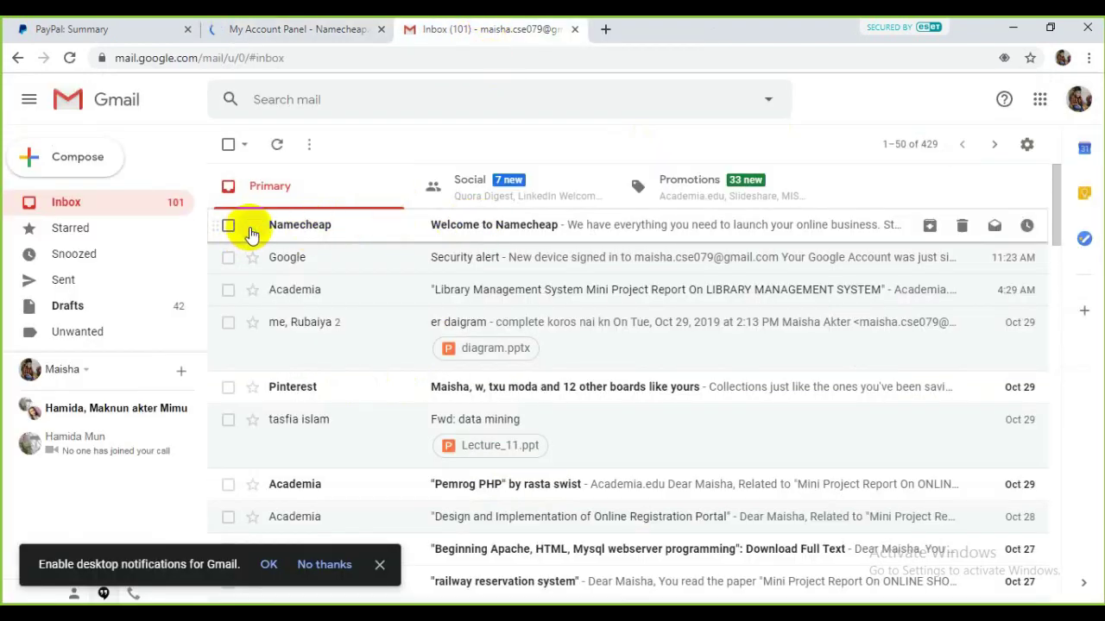
click(483, 224)
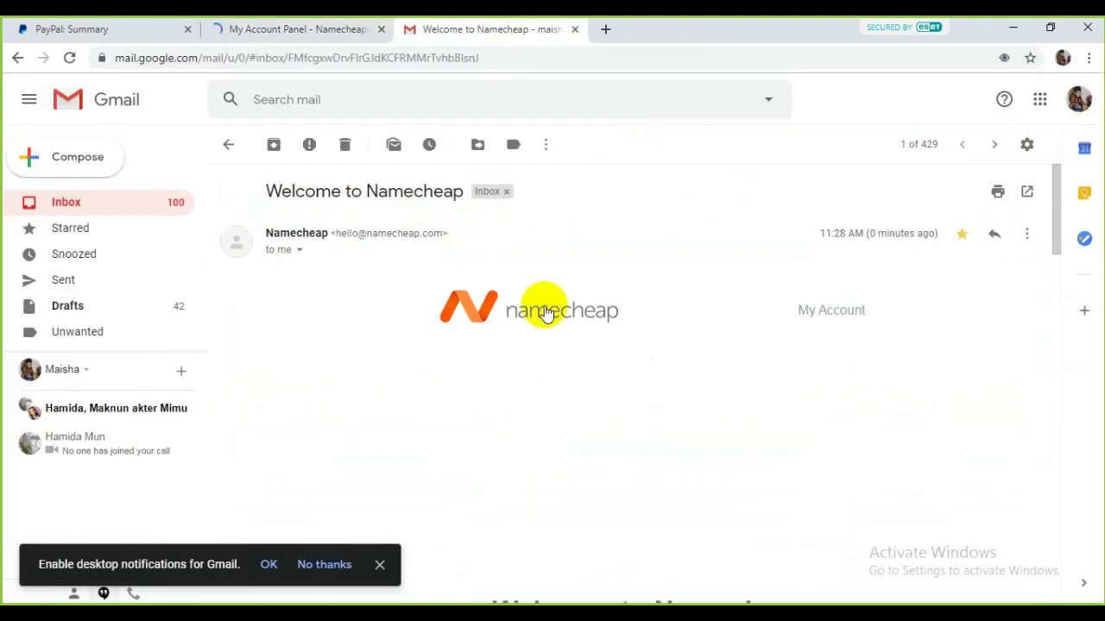
scroll(762, 368, down, 5)
scroll(762, 369, down, 5)
scroll(665, 387, up, 4)
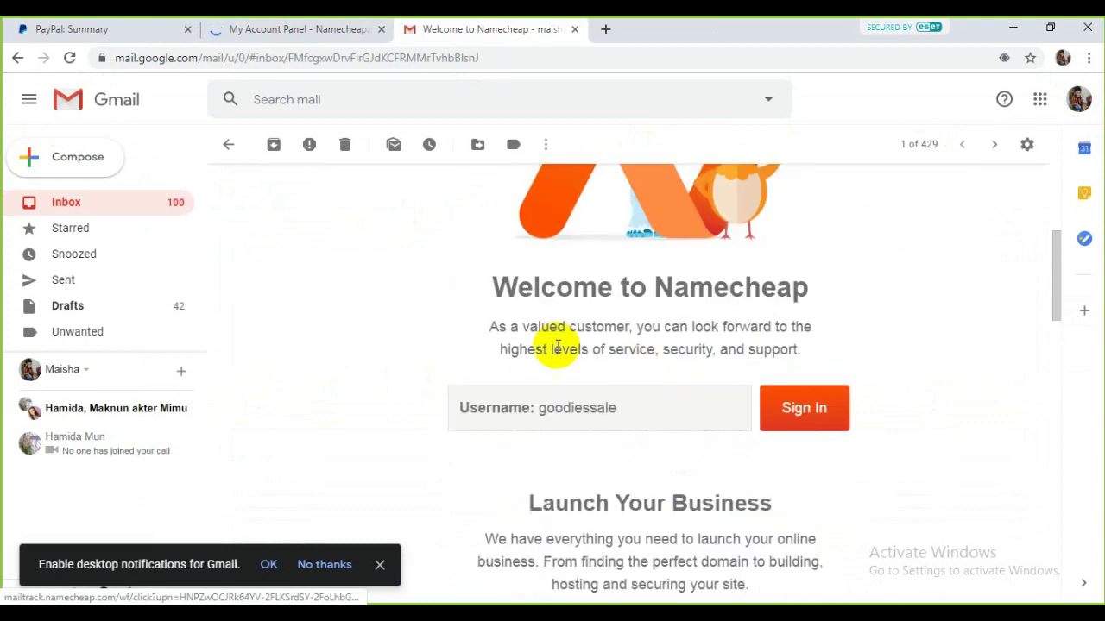
scroll(716, 412, down, 10)
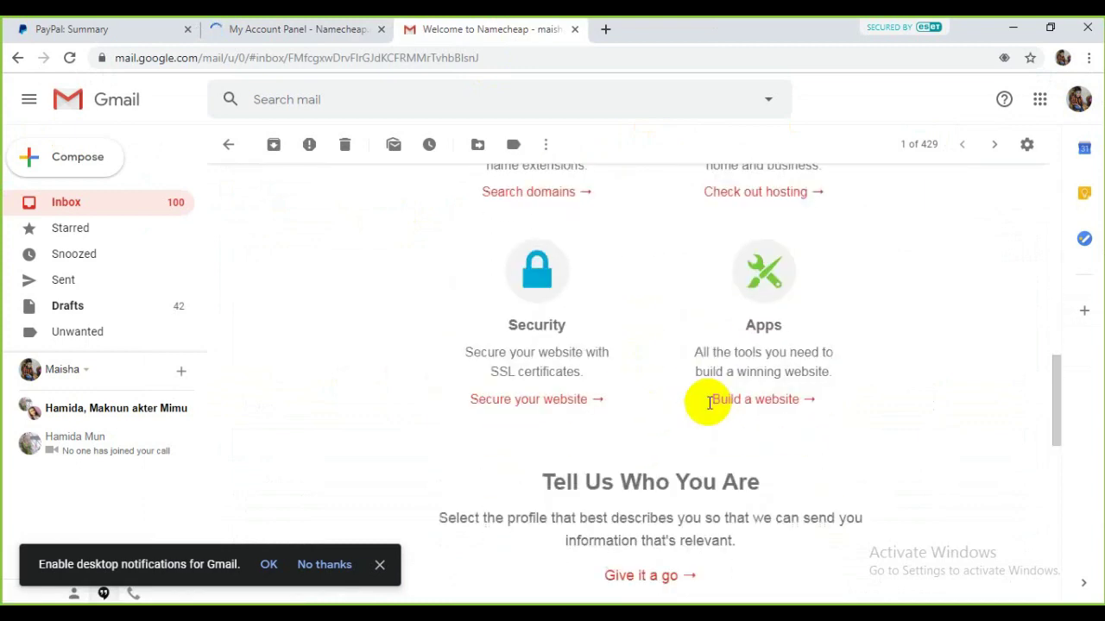
scroll(568, 361, up, 5)
click(228, 144)
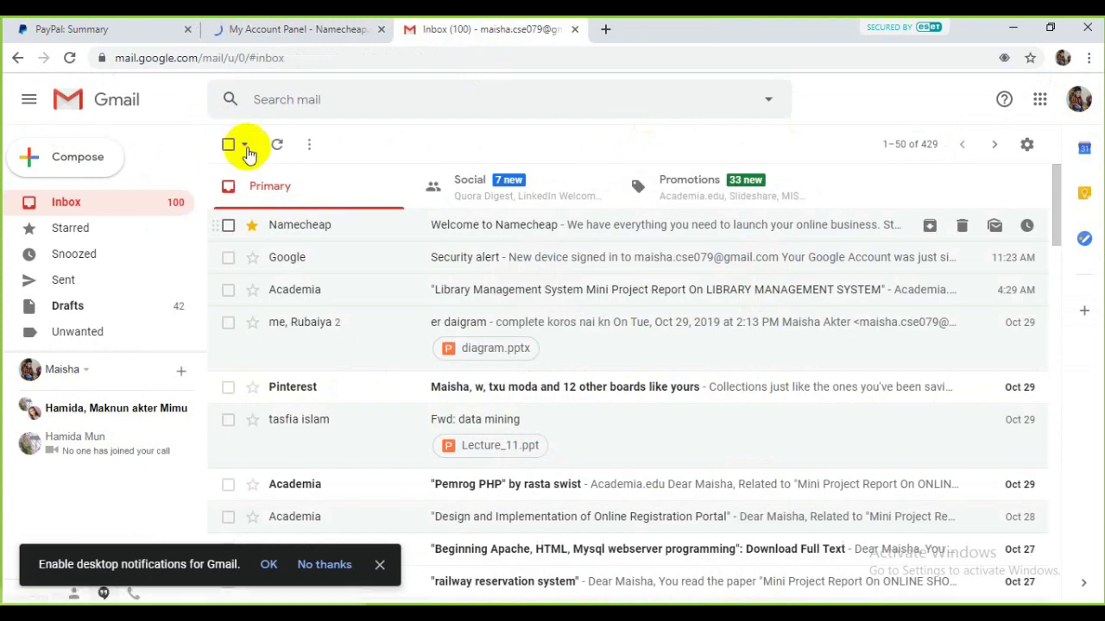
Step: Check the Promotions and Social tabs, then reload the Gmail page
click(698, 188)
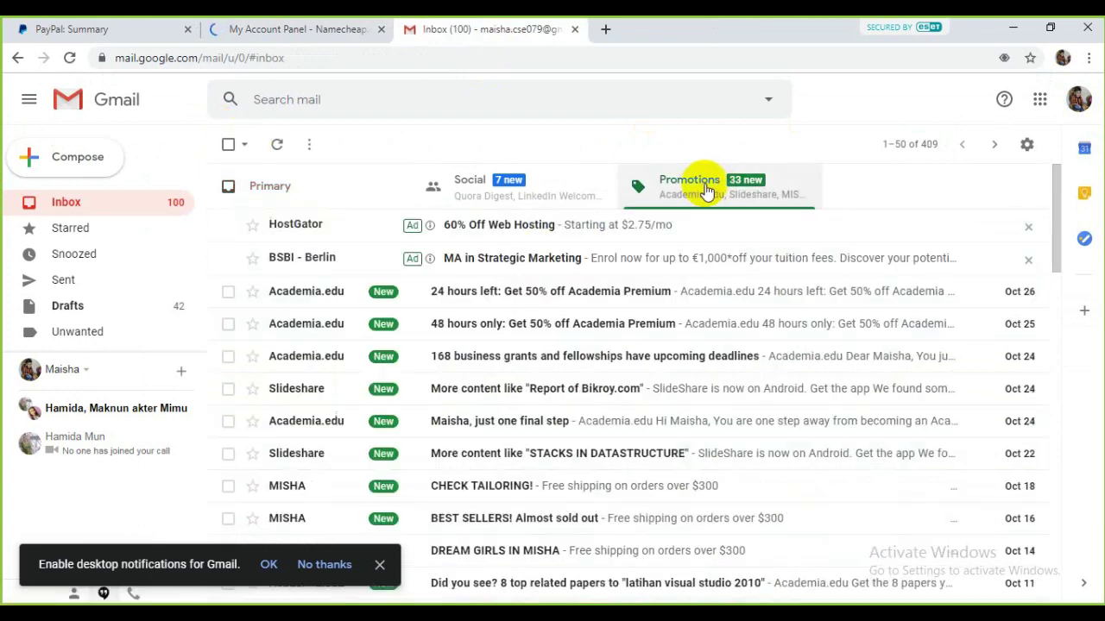
click(548, 192)
click(382, 184)
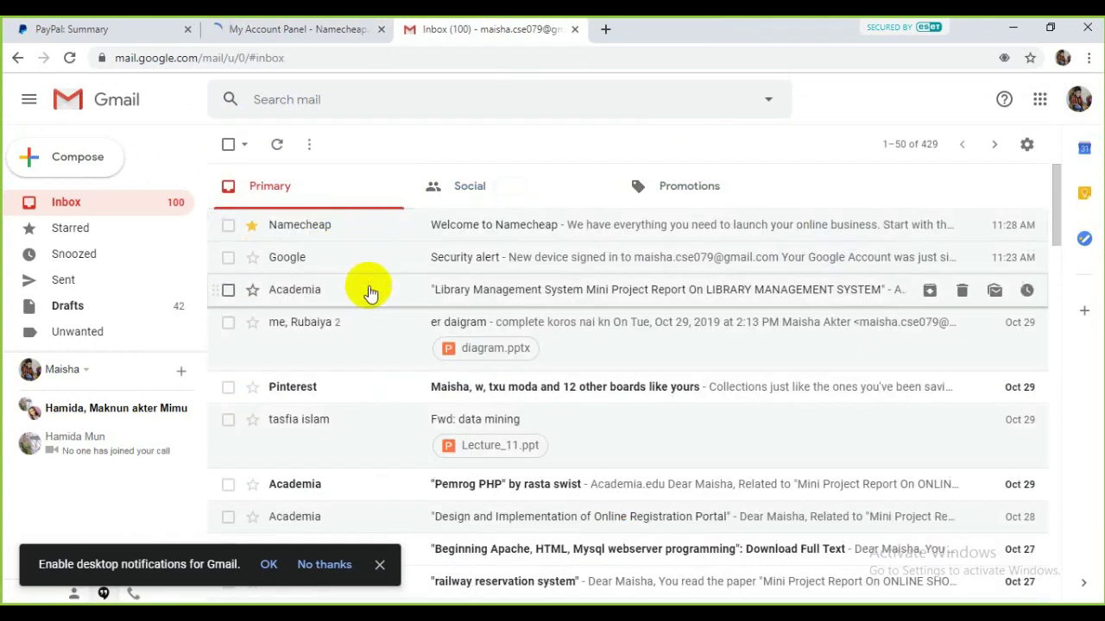
click(69, 58)
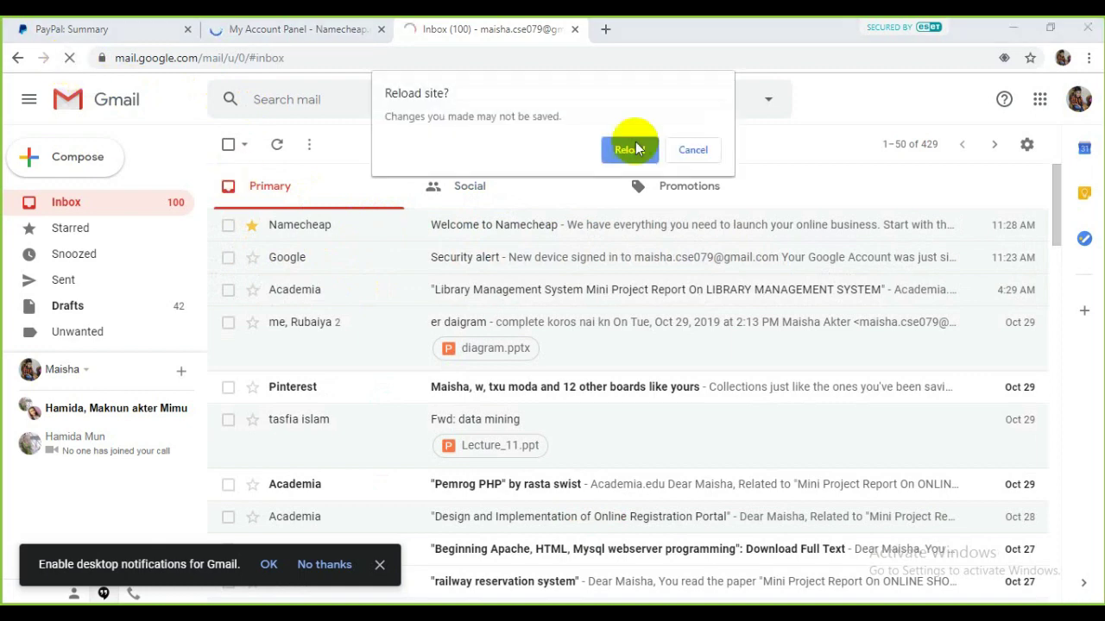
click(632, 149)
Step: Reopen the Welcome to Namecheap email and scroll through it
click(316, 28)
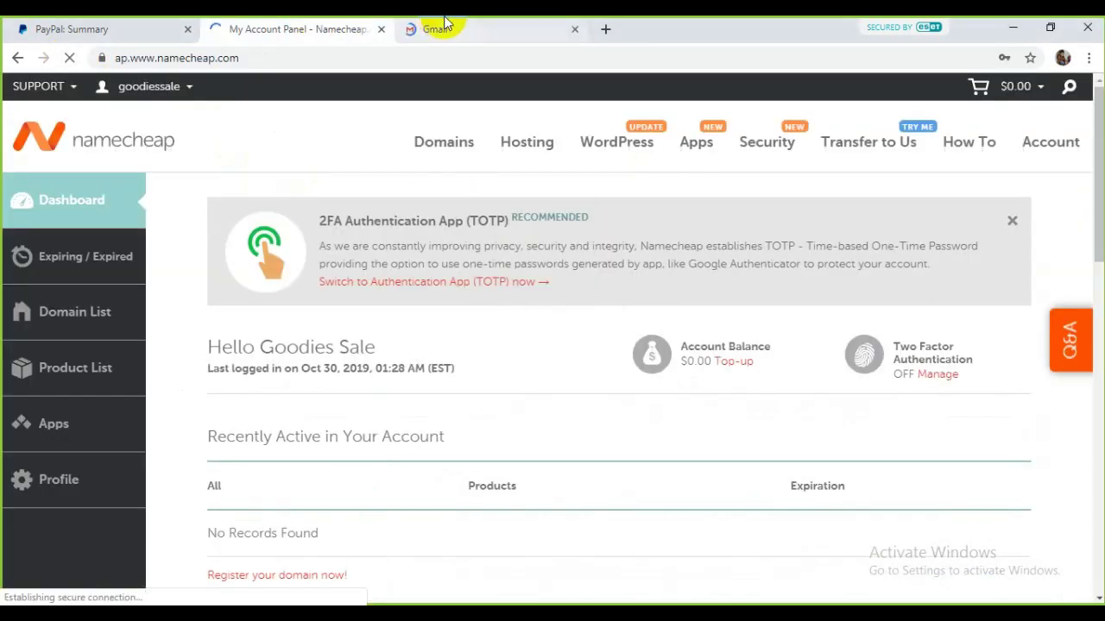
click(437, 28)
click(438, 226)
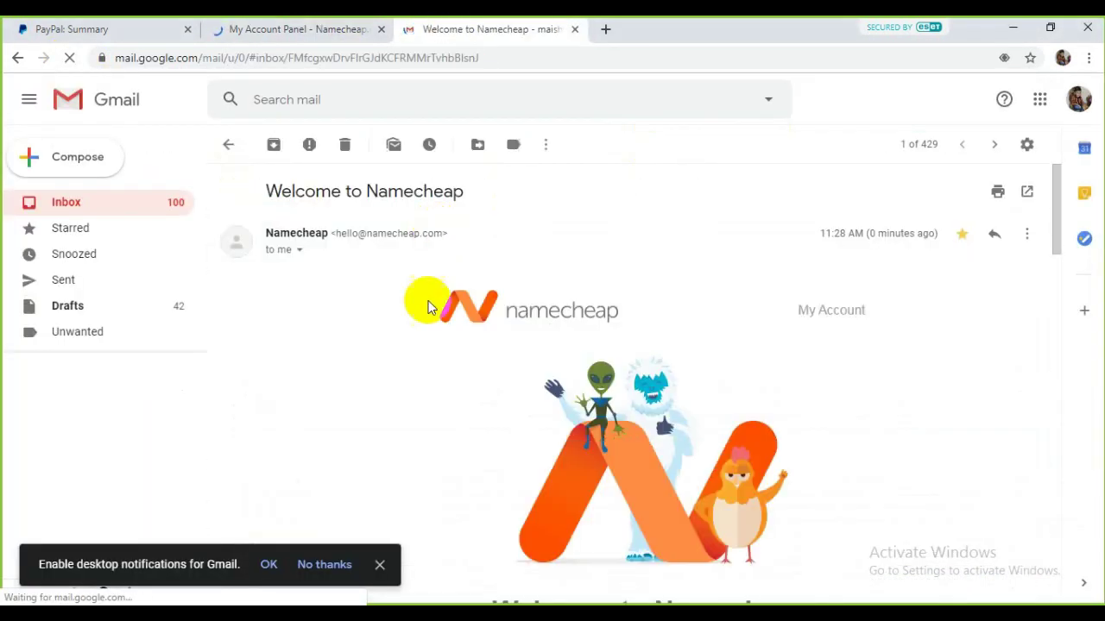
scroll(517, 314, down, 3)
scroll(526, 321, down, 8)
scroll(527, 360, up, 9)
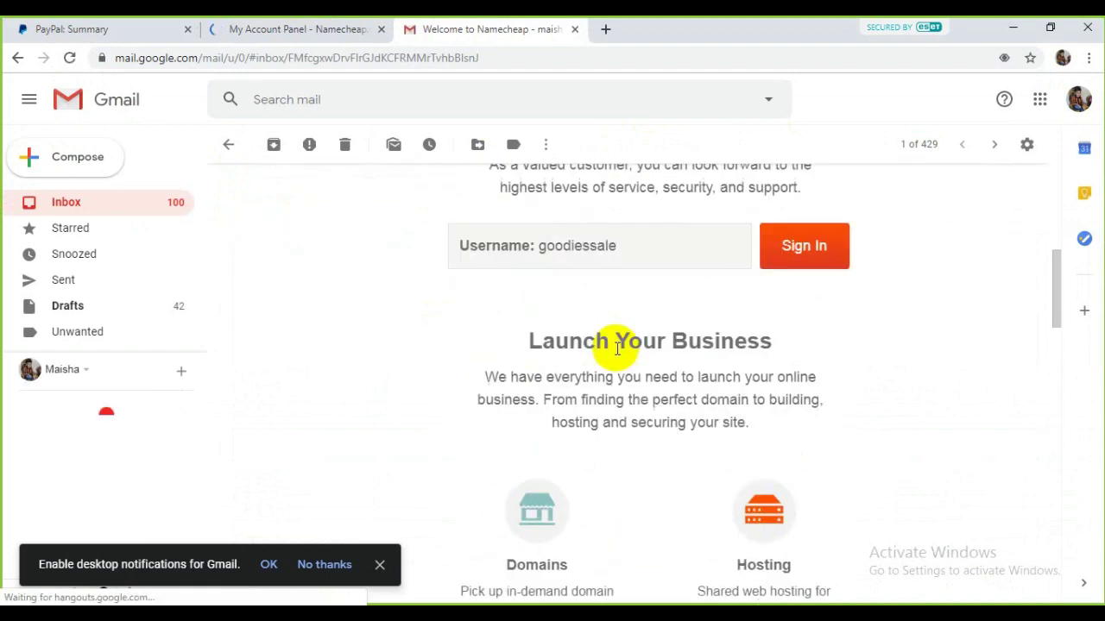
Step: Decline saving the password and reload the Namecheap dashboard, which lists no domains
click(321, 26)
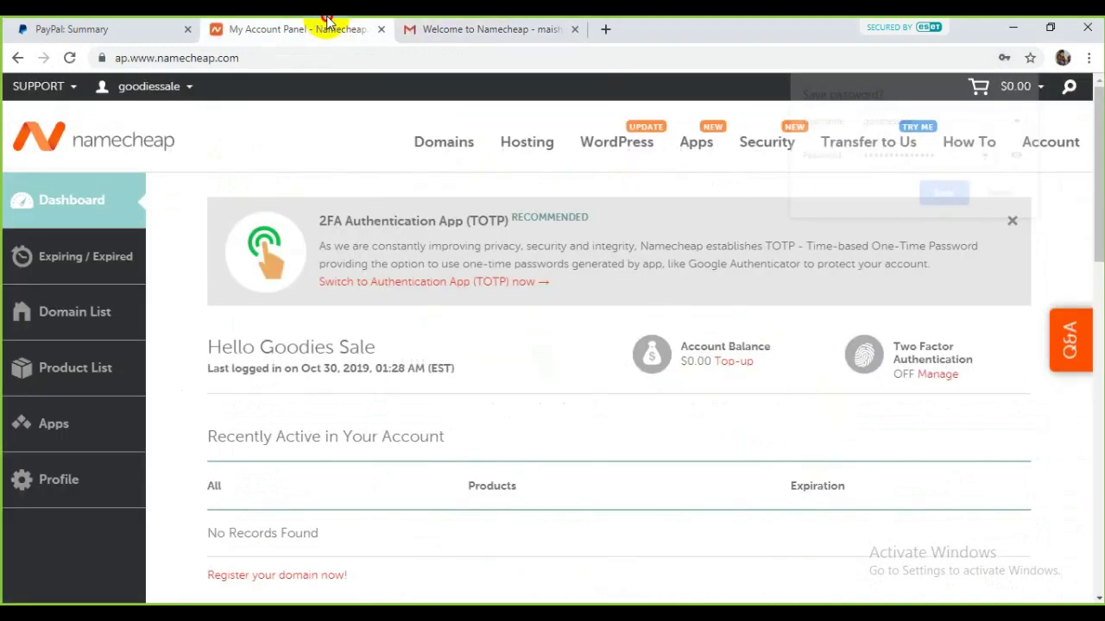
click(1004, 195)
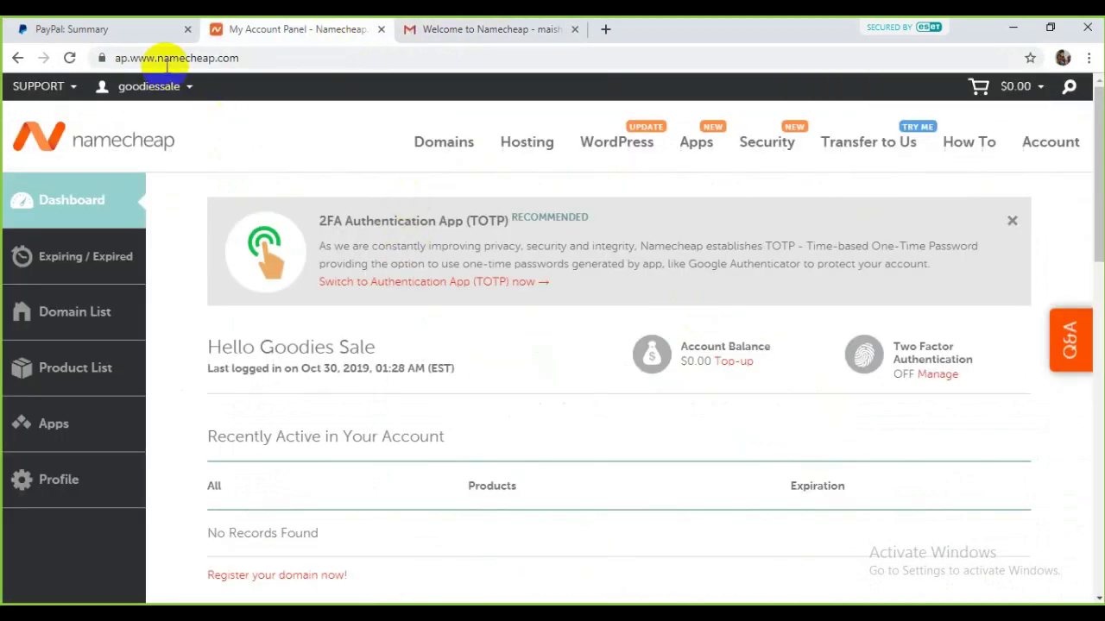
click(69, 58)
mouse_move(189, 112)
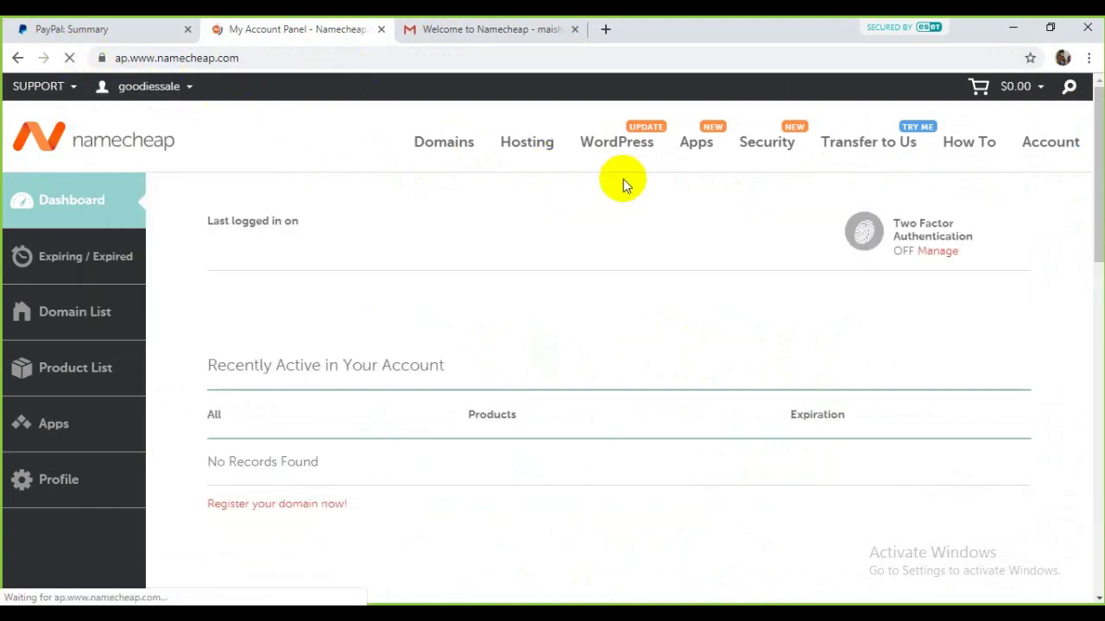
scroll(623, 179, down, 3)
click(531, 26)
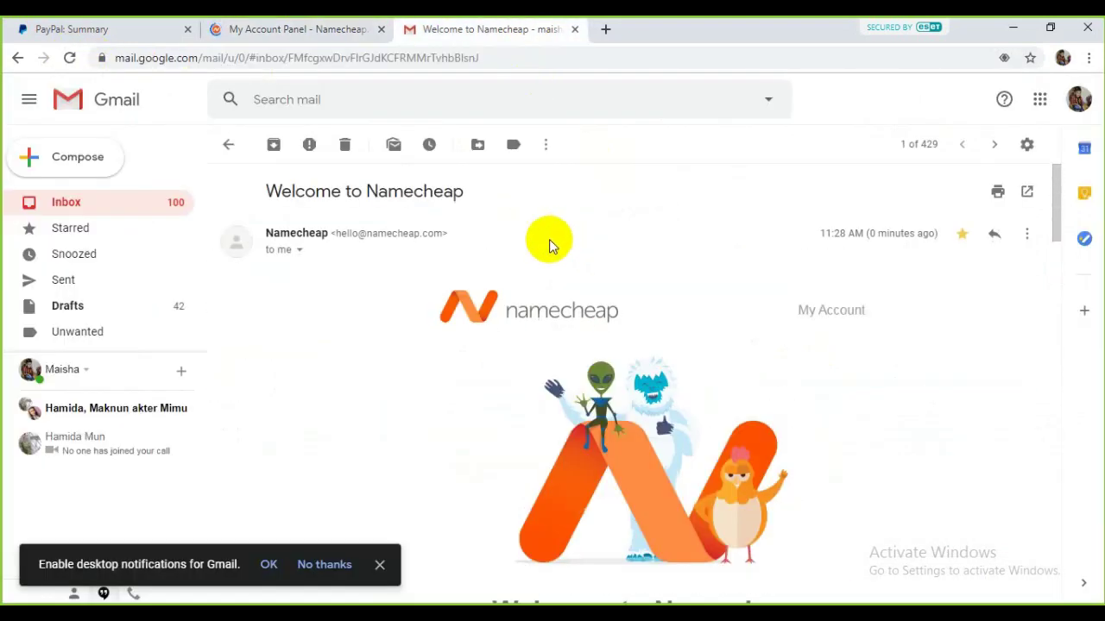
click(332, 21)
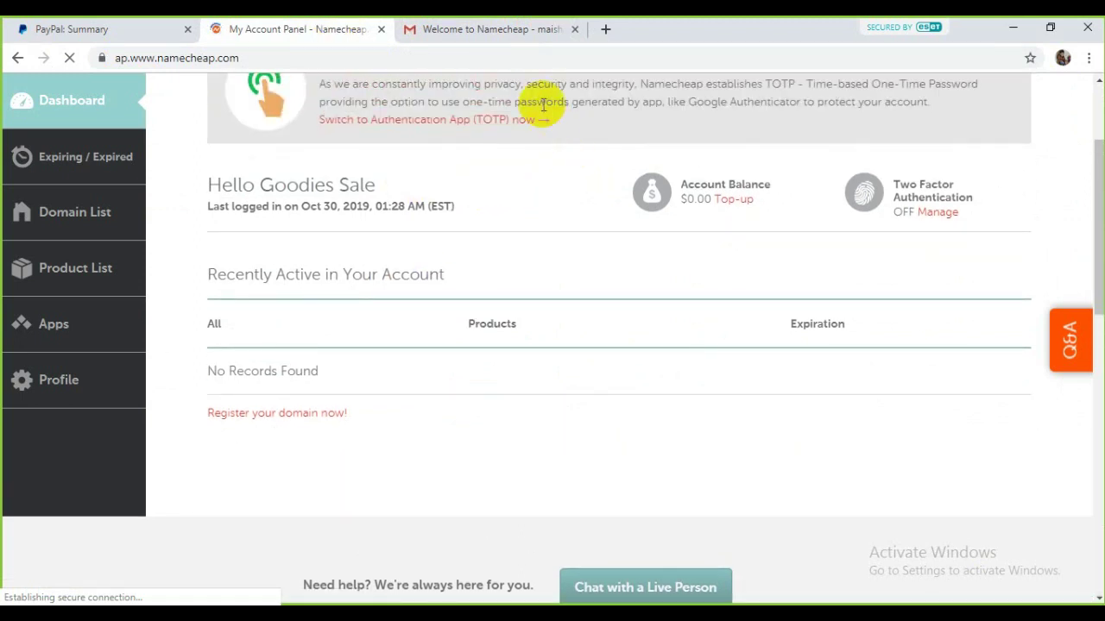
Step: Open Domains > Domain Name Search from the Namecheap dashboard
click(504, 27)
click(311, 28)
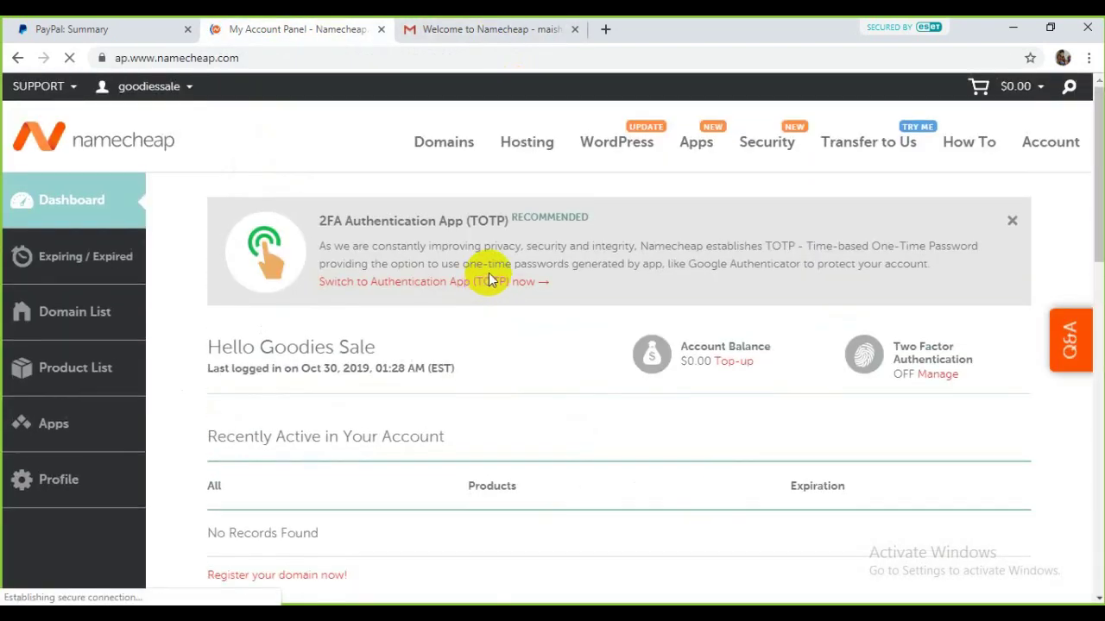
mouse_move(455, 145)
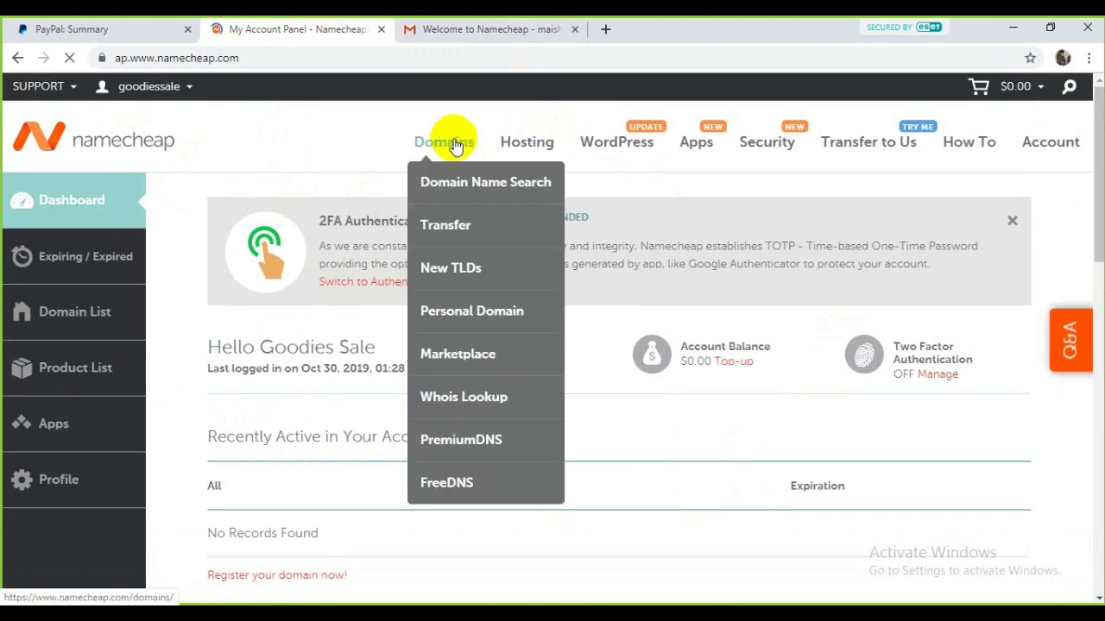
click(470, 188)
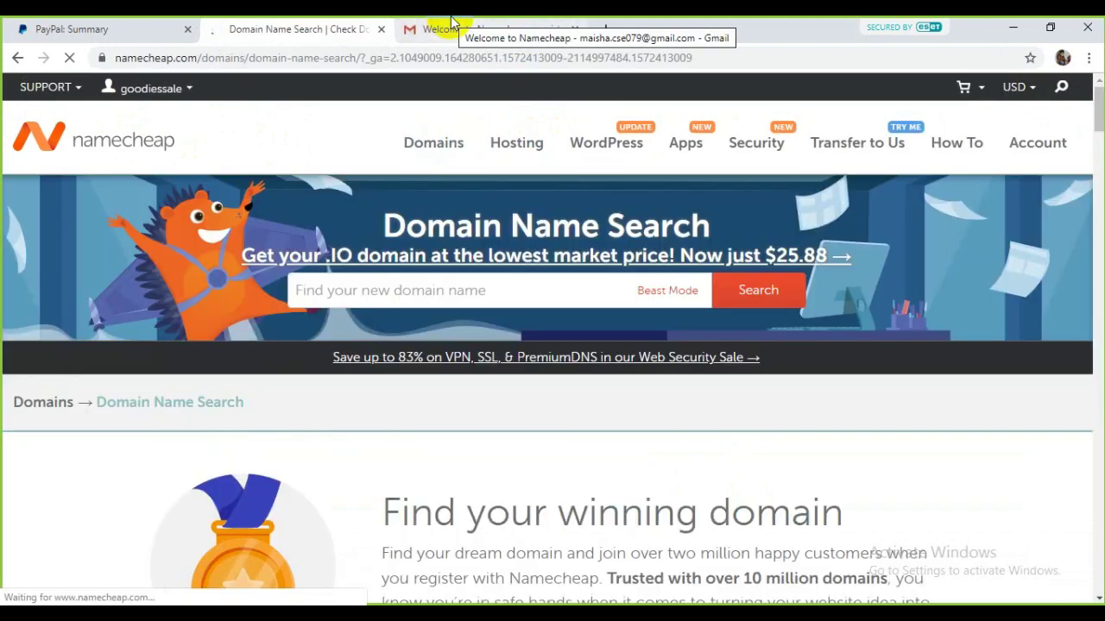
Step: Clear the wrongly pasted e-mail address out of the domain search box
click(453, 29)
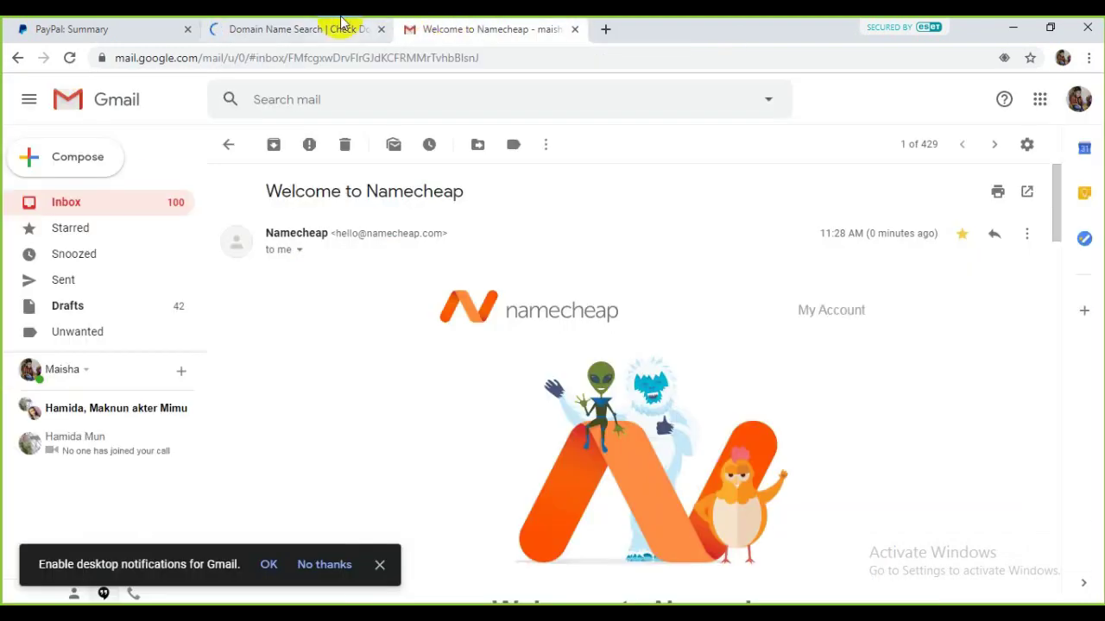
click(341, 26)
right_click(403, 290)
click(421, 385)
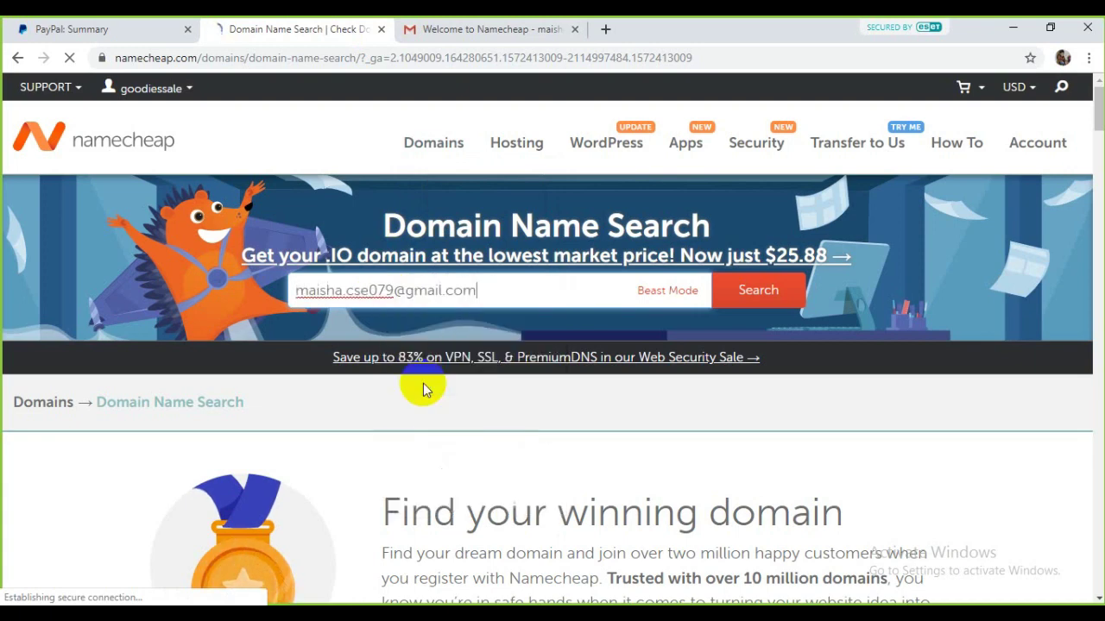
drag(488, 297, 168, 206)
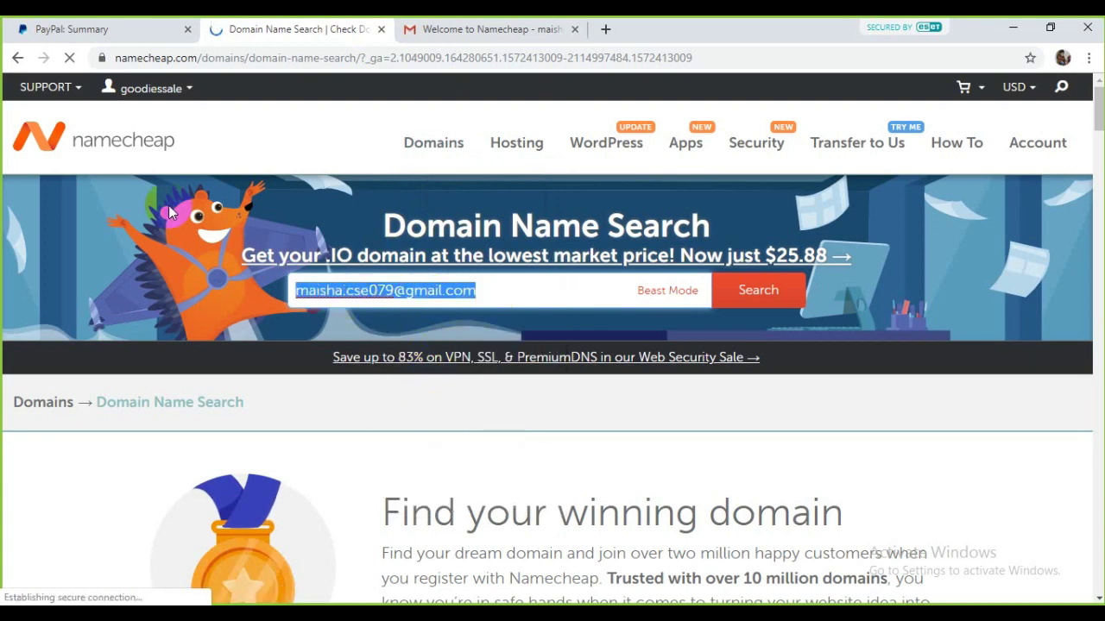
key(ctrl+x)
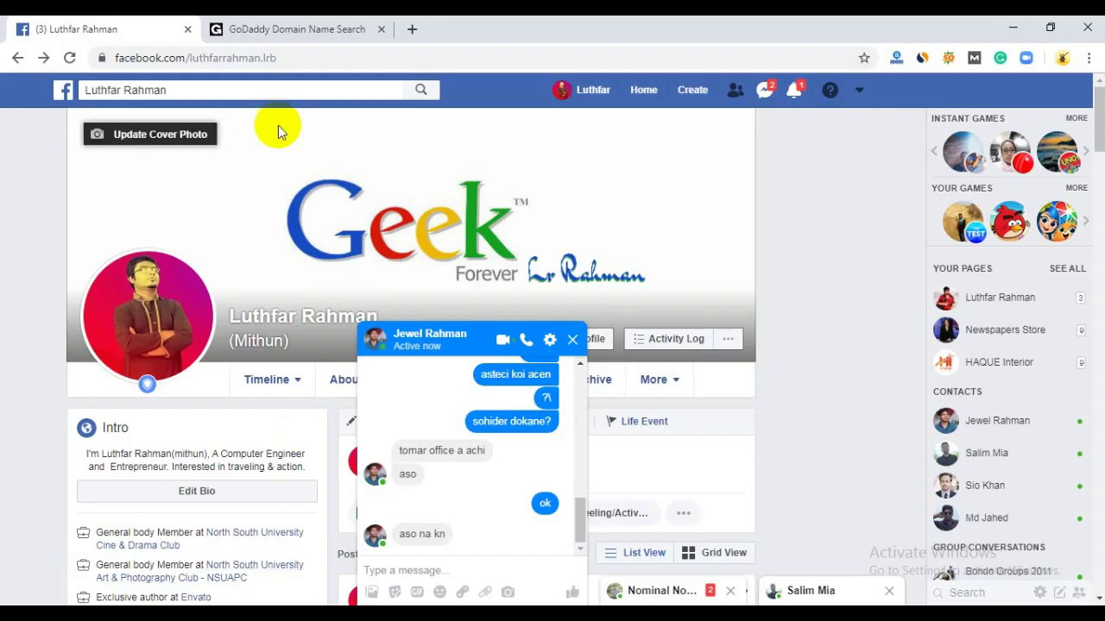
Step: Copy the name 'goodiessale' from the GoDaddy domain results
click(285, 26)
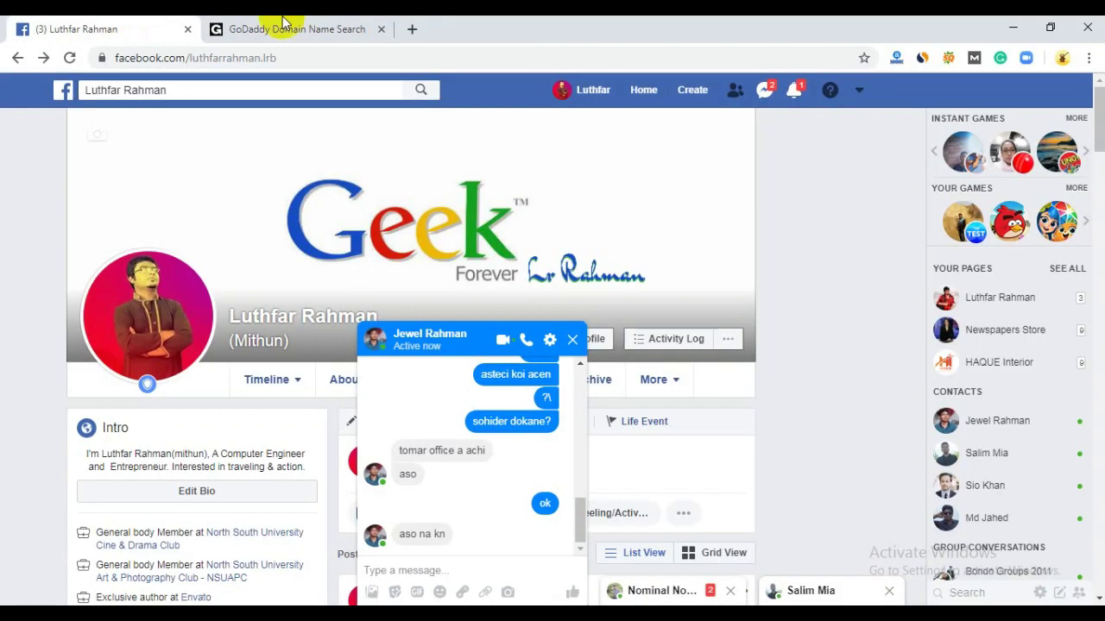
click(290, 25)
right_click(158, 205)
click(187, 233)
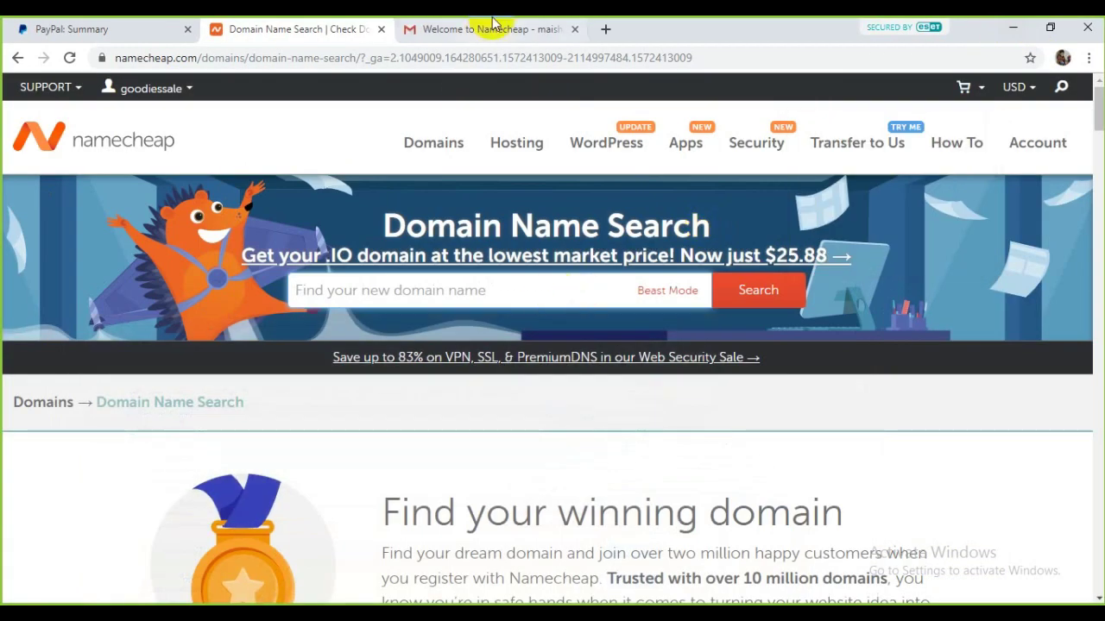
Step: Search Namecheap for goodiessale.com, found available at $8.88/yr
click(488, 27)
click(285, 29)
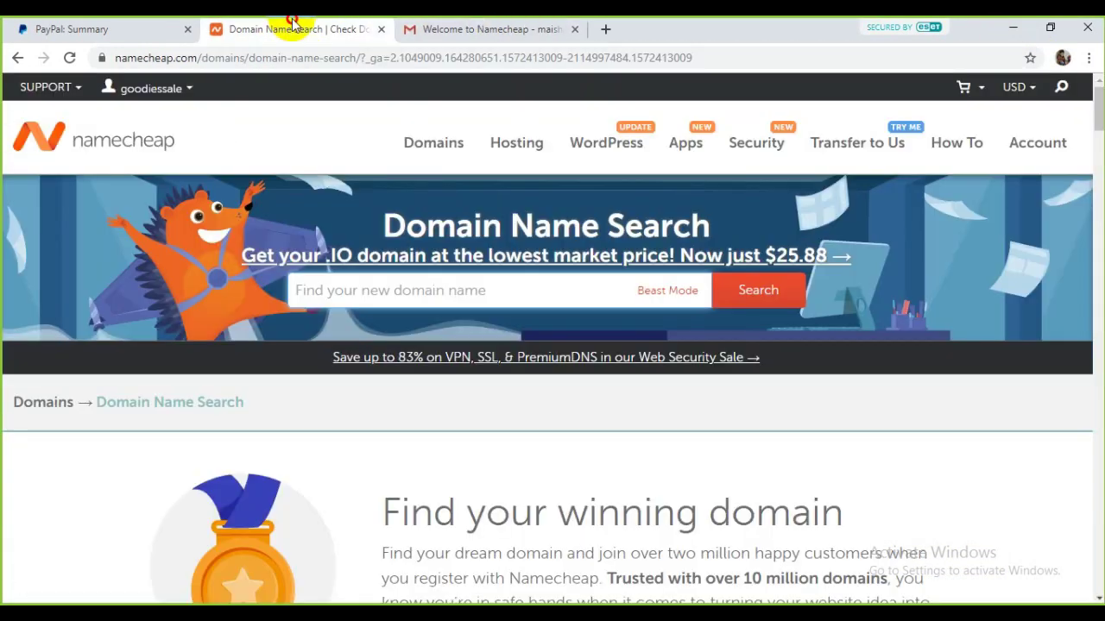
right_click(354, 291)
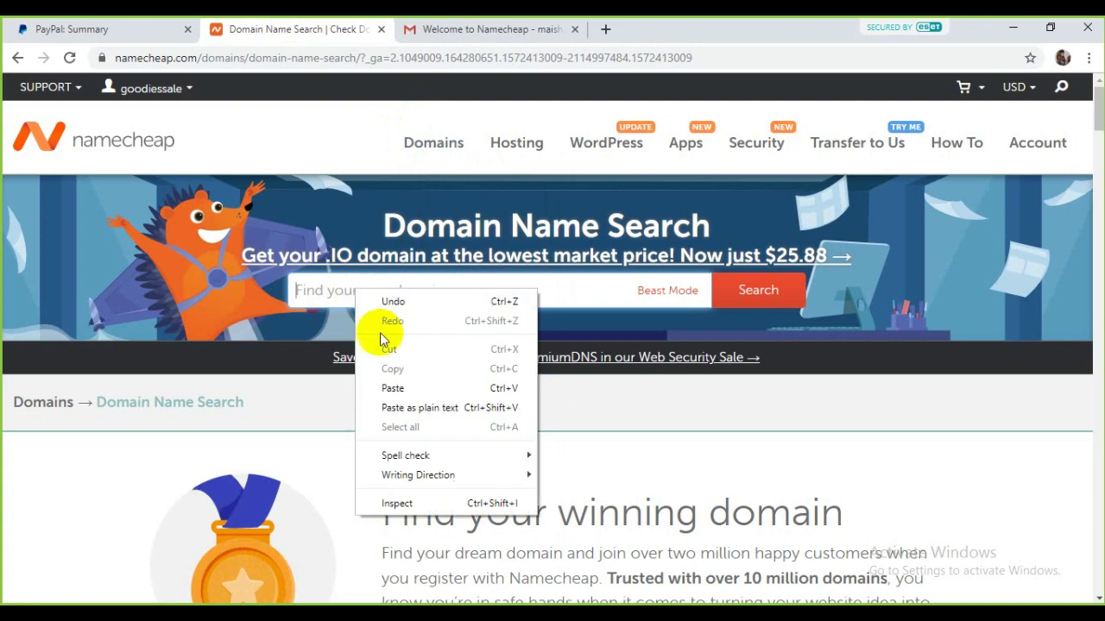
click(393, 387)
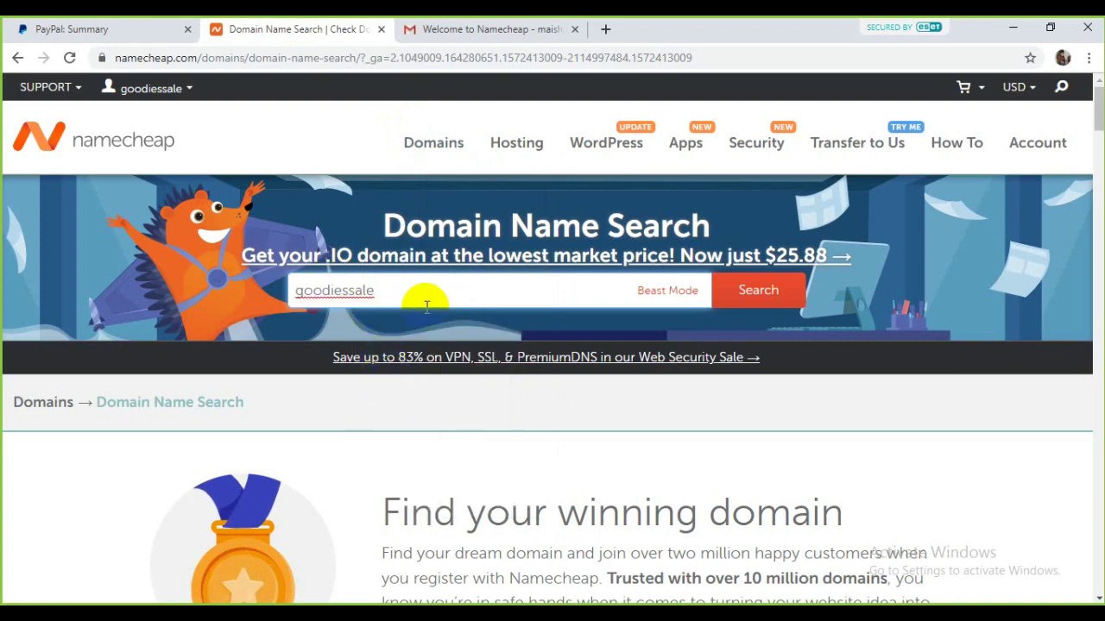
key(BackSpace)
text(.com)
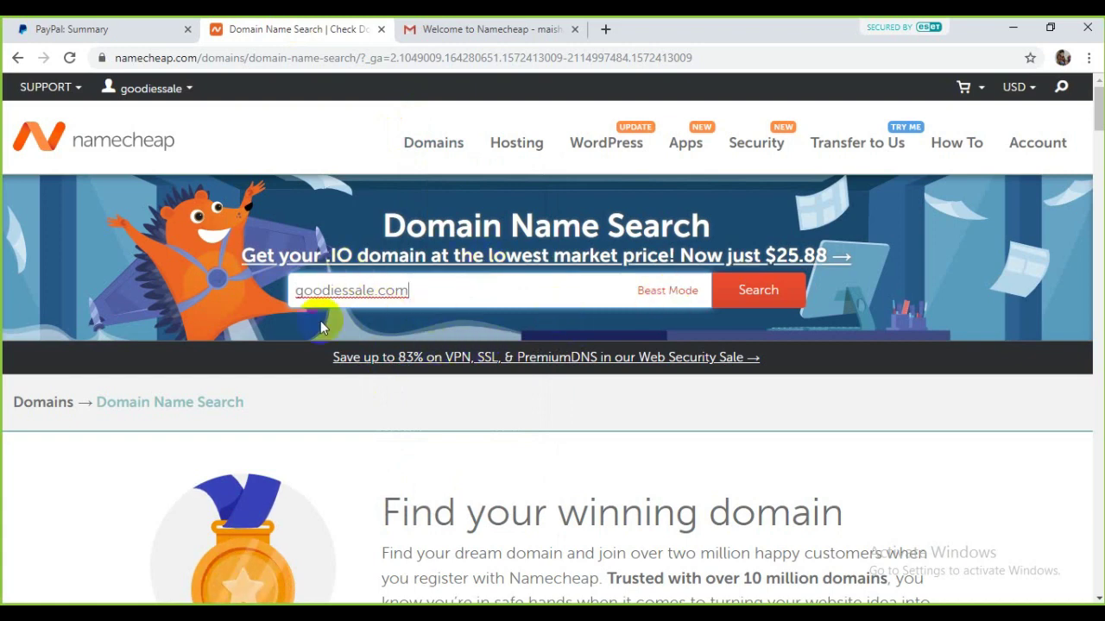
click(774, 293)
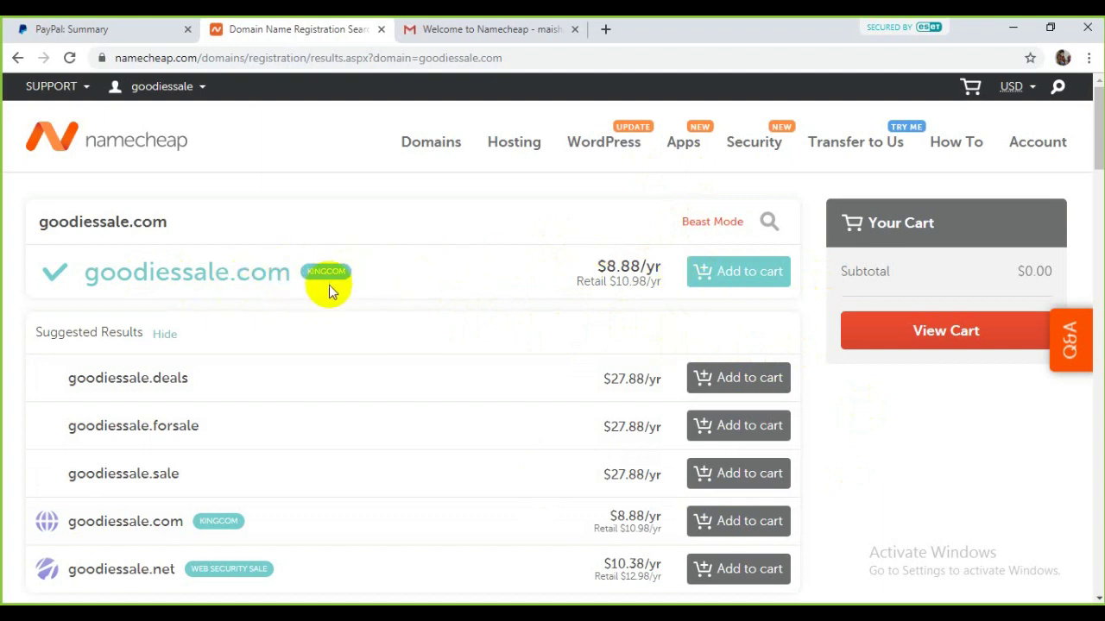
Step: Copy the goodiessale.com domain name from the search result
click(285, 277)
drag(286, 277, 85, 272)
right_click(164, 274)
click(177, 285)
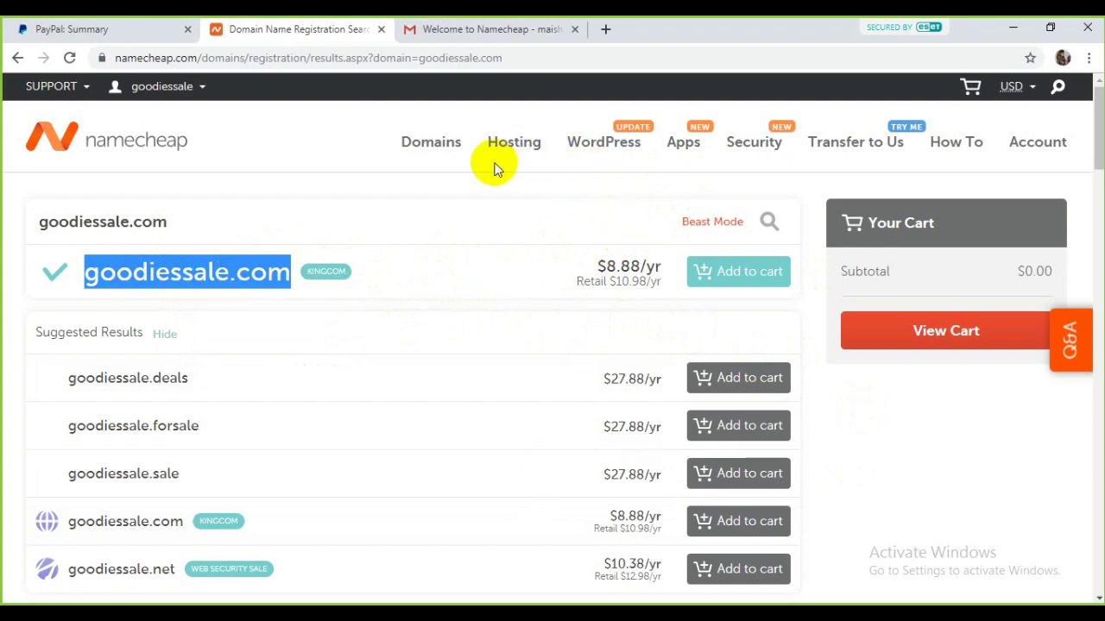
Step: Start a Stellar shared hosting order from Hosting > Shared Hosting
mouse_move(521, 146)
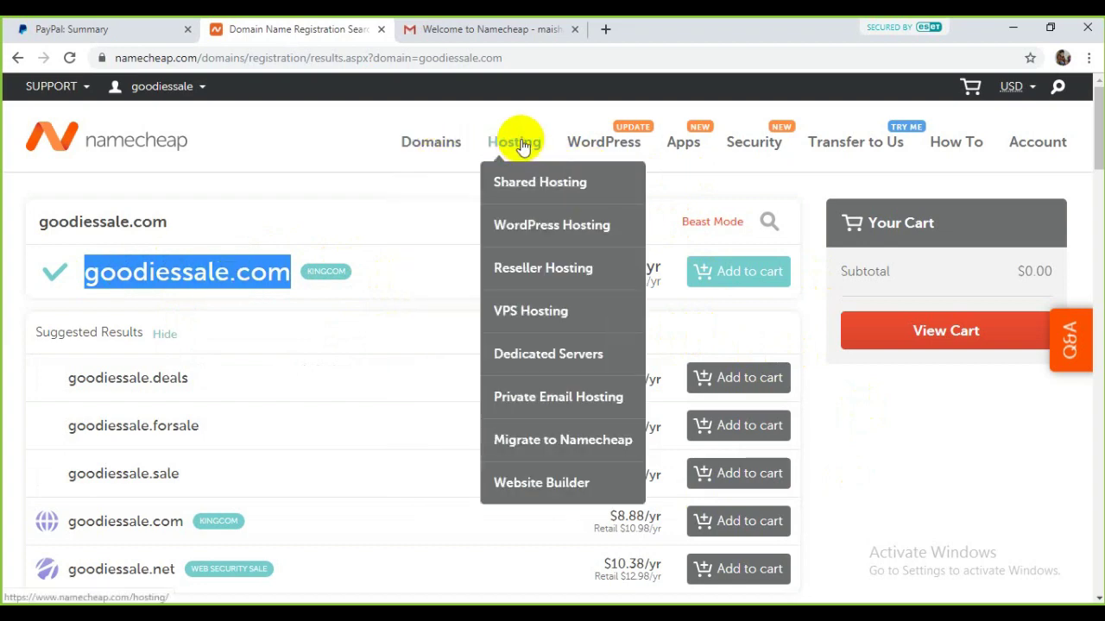
click(539, 185)
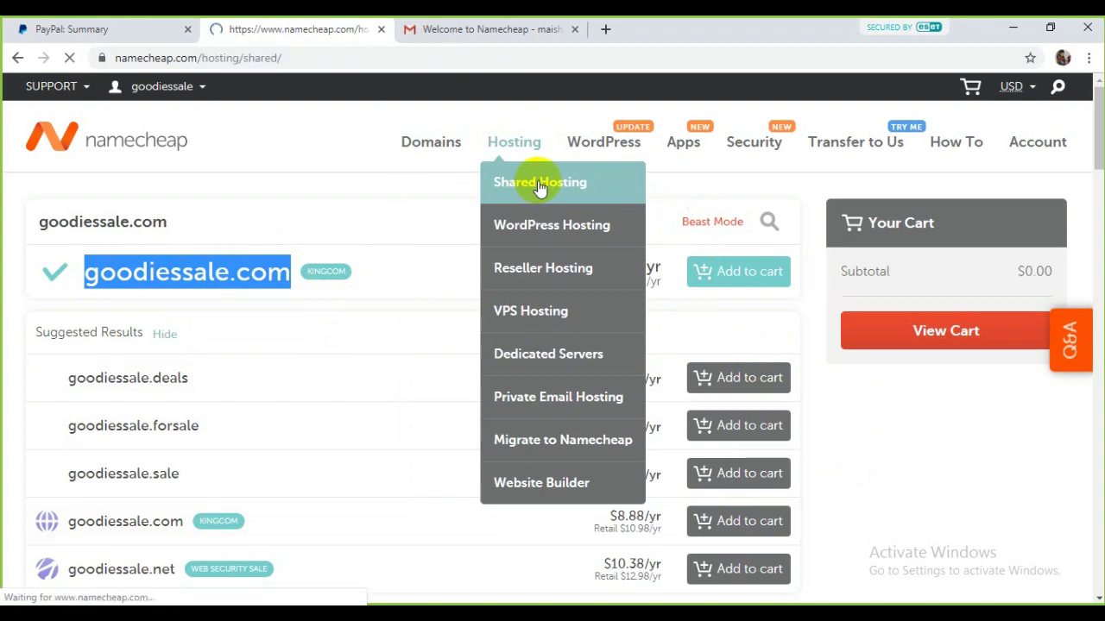
scroll(386, 289, down, 1)
scroll(209, 241, down, 7)
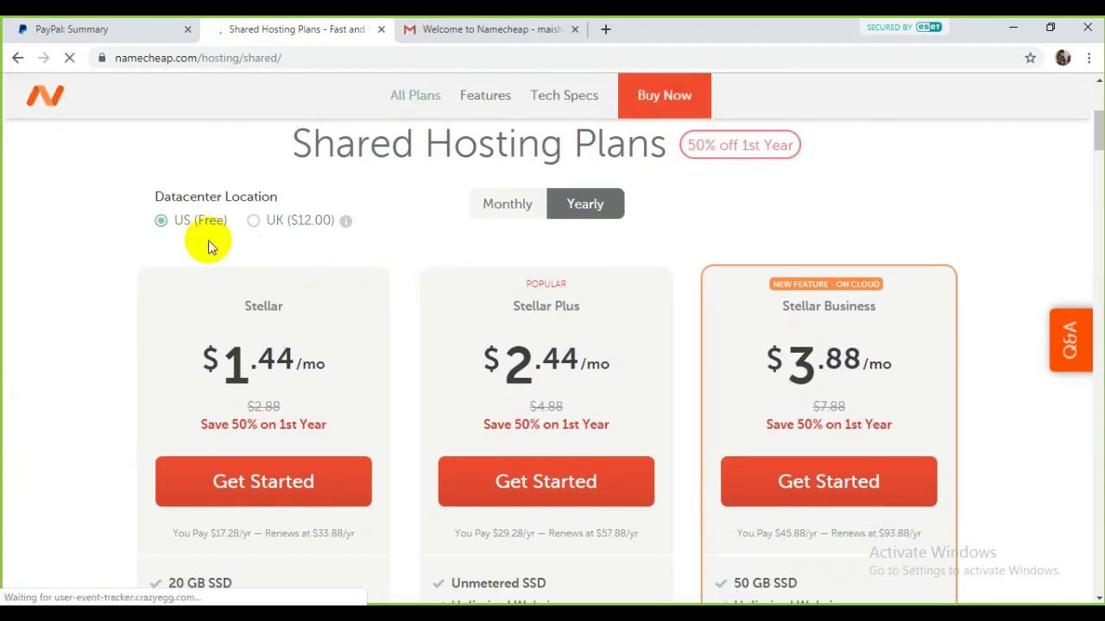
click(274, 164)
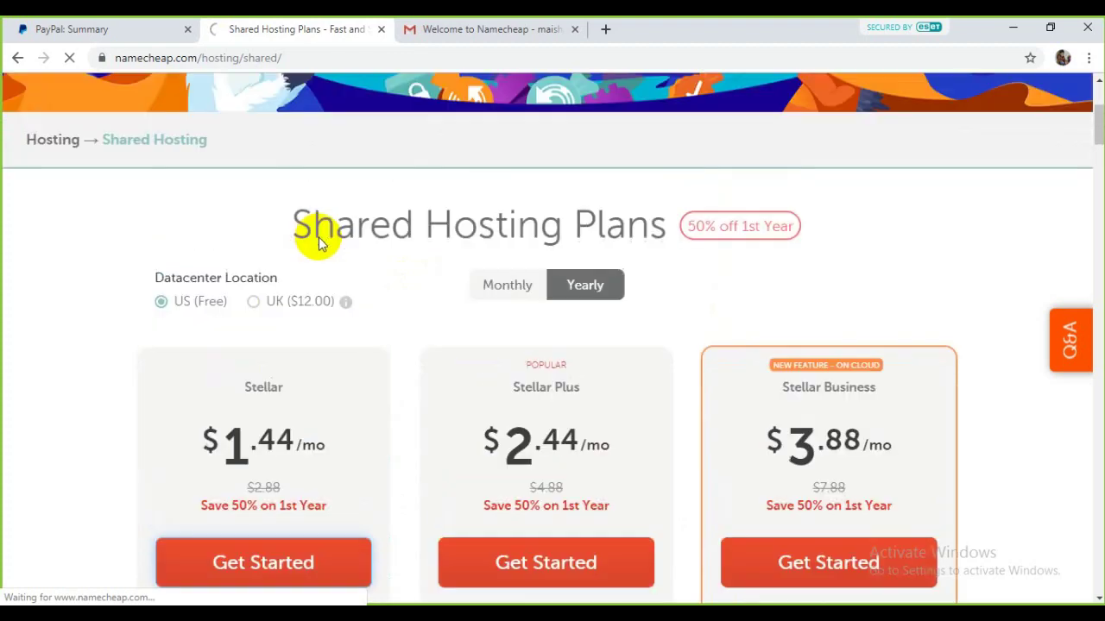
scroll(477, 261, down, 4)
scroll(321, 204, up, 1)
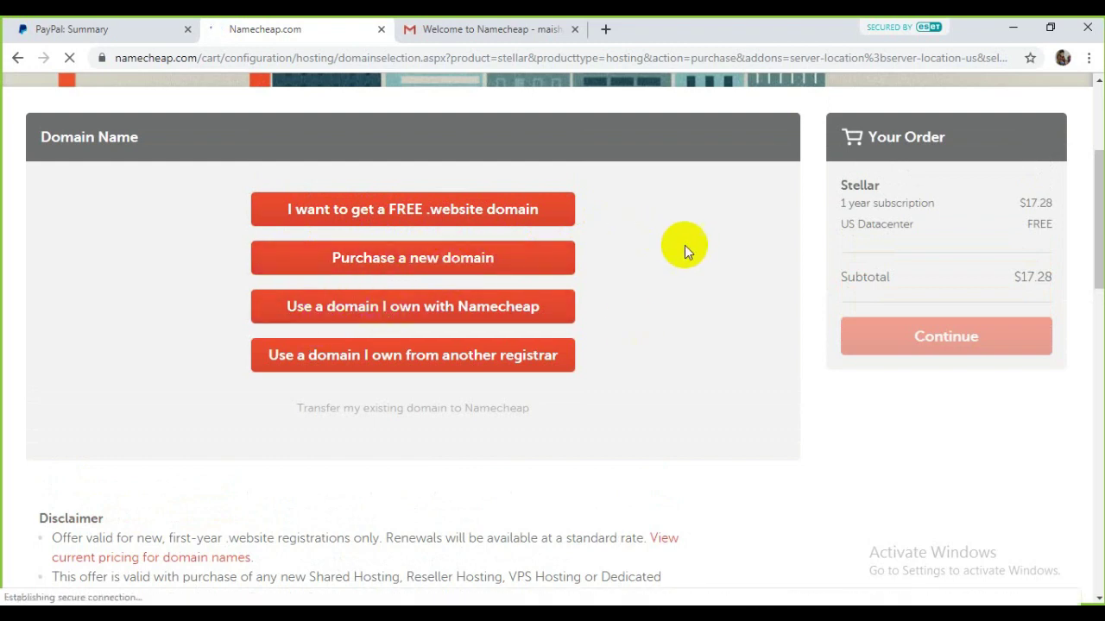
Step: Add goodiessale.com to the hosting order as a new domain
click(331, 315)
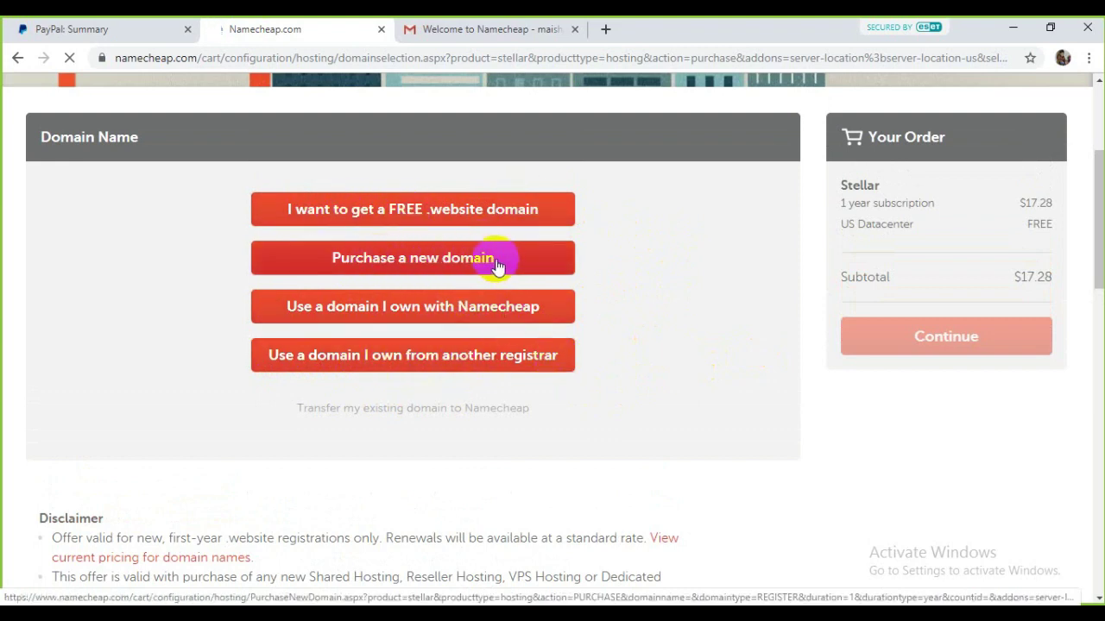
click(472, 259)
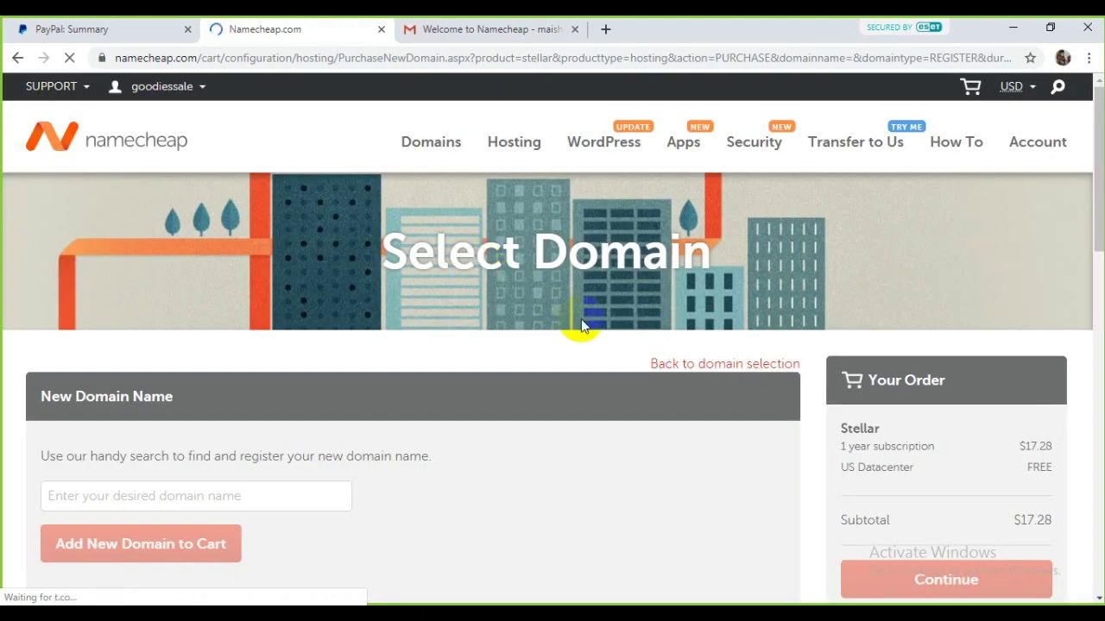
scroll(392, 340, down, 2)
click(212, 331)
right_click(216, 340)
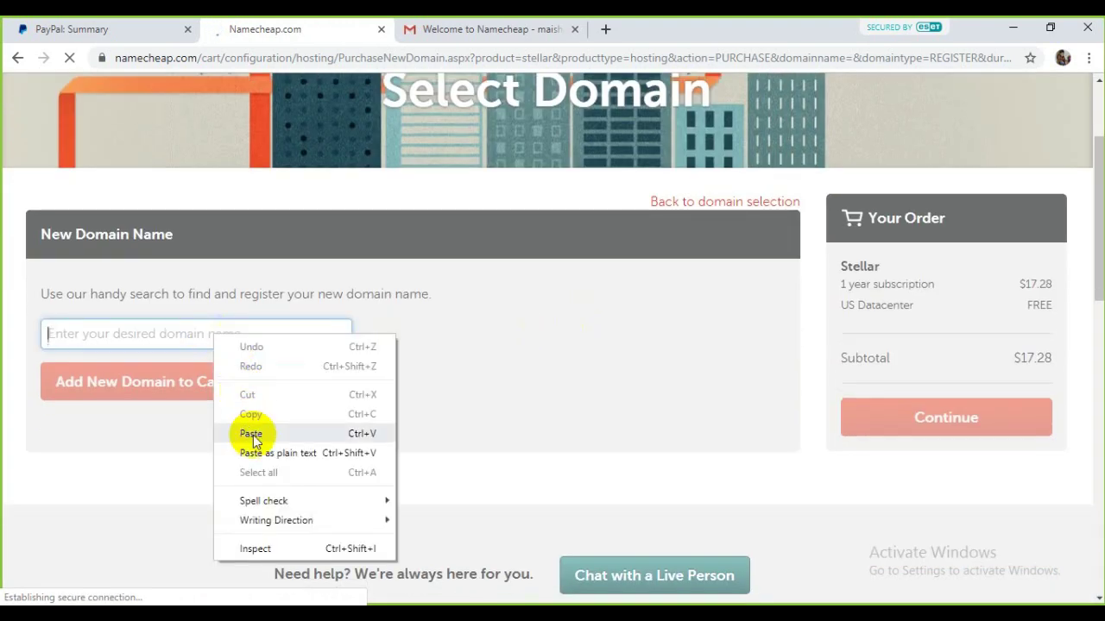
click(259, 432)
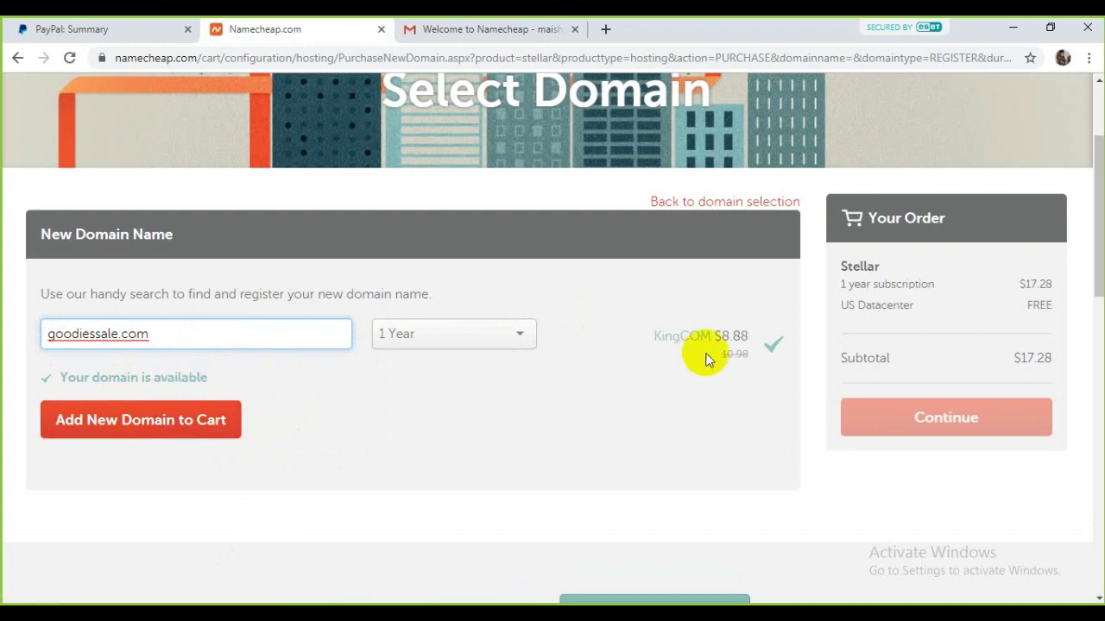
click(214, 426)
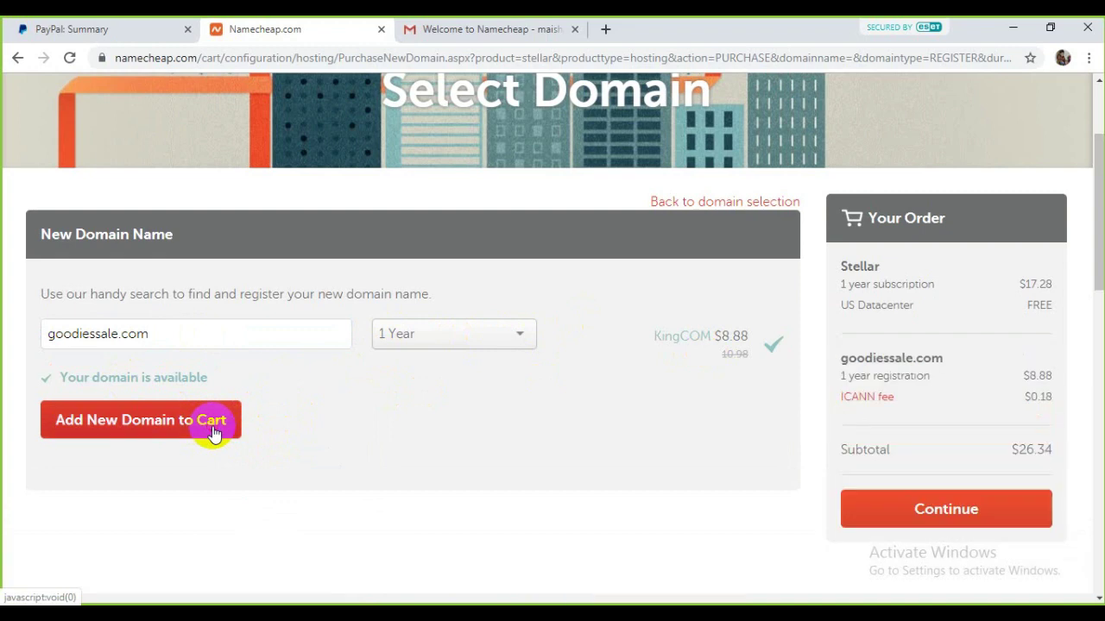
Step: Review the order ($8.88 domain, $0.18 ICANN fee, $26.34 subtotal) and continue
scroll(1065, 384, down, 2)
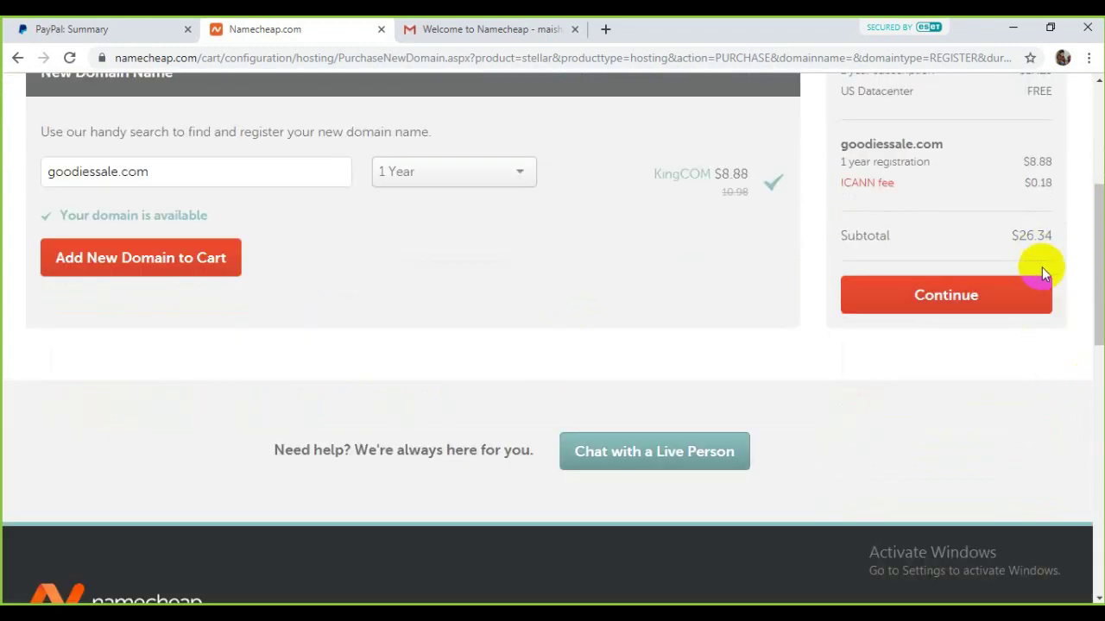
scroll(1042, 267, up, 1)
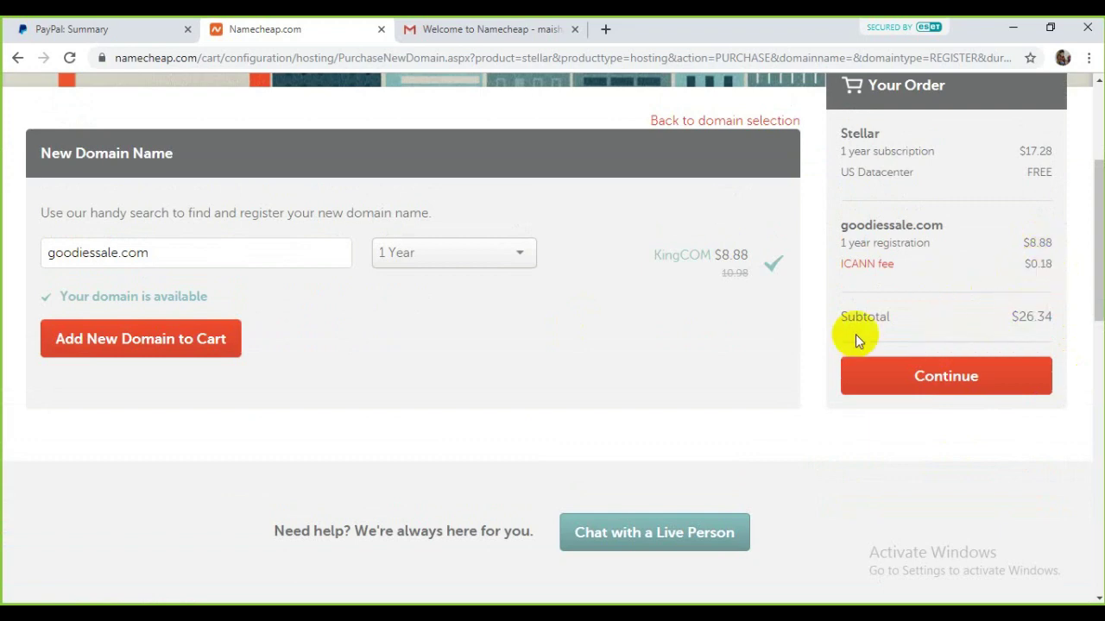
scroll(855, 334, up, 3)
scroll(916, 323, down, 2)
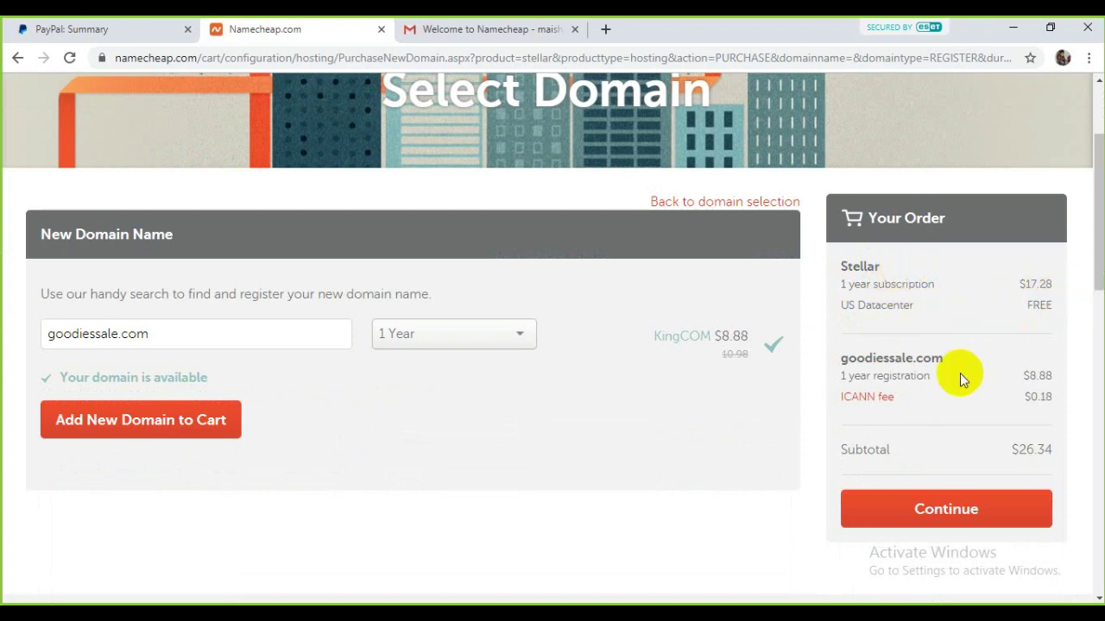
scroll(963, 373, down, 1)
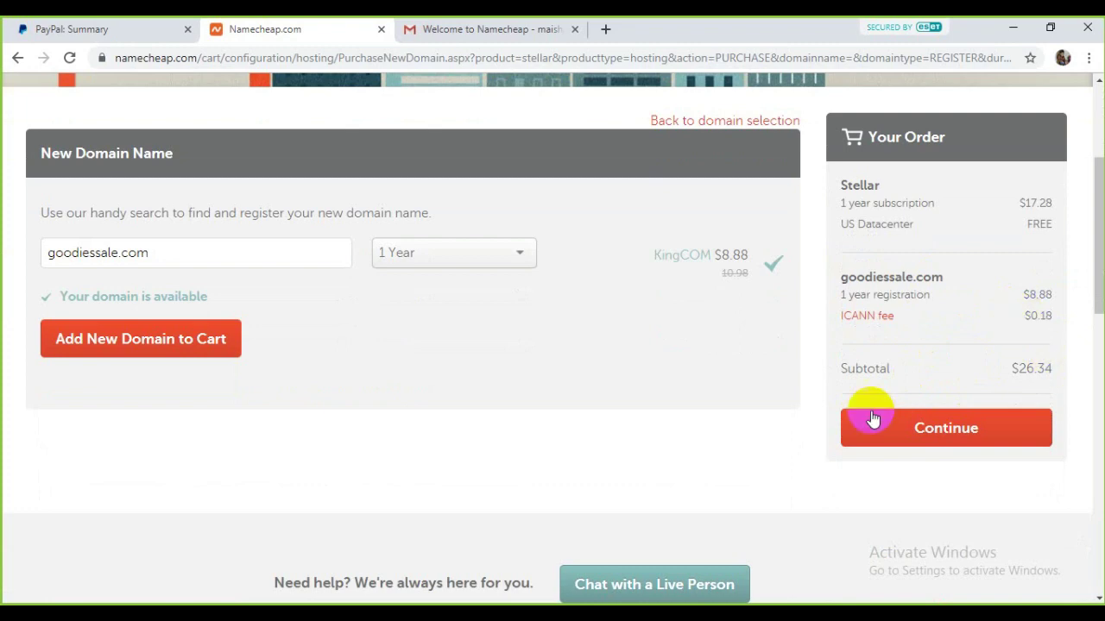
click(946, 429)
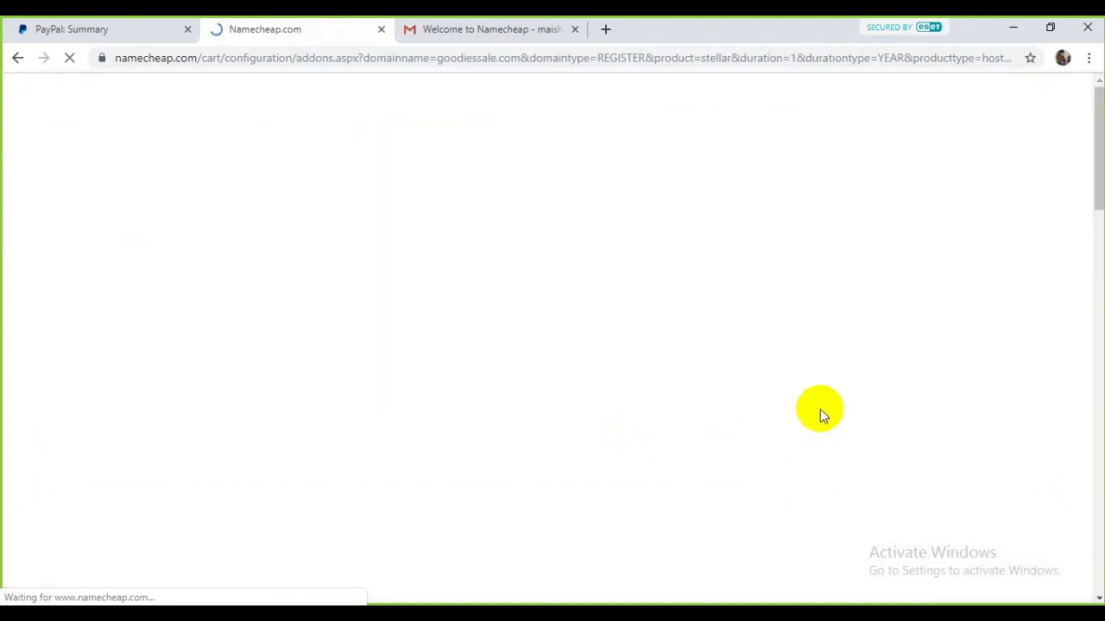
Step: Review the cart with goodiessale.com and Stellar hosting, then confirm the order
scroll(824, 406, down, 4)
scroll(518, 319, down, 3)
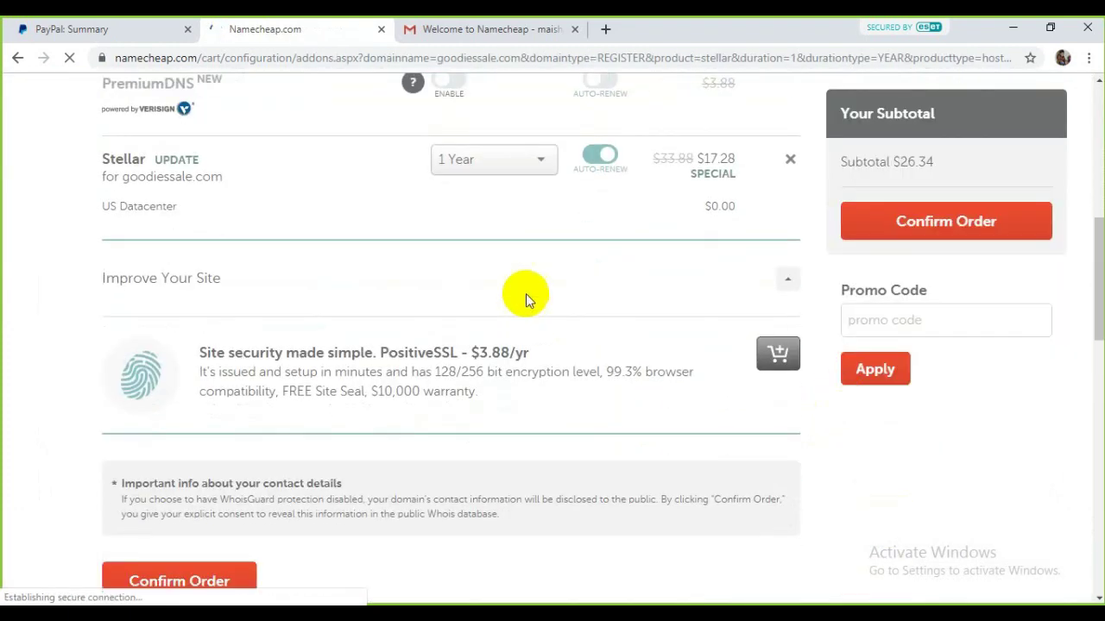
scroll(440, 285, up, 7)
scroll(572, 345, down, 11)
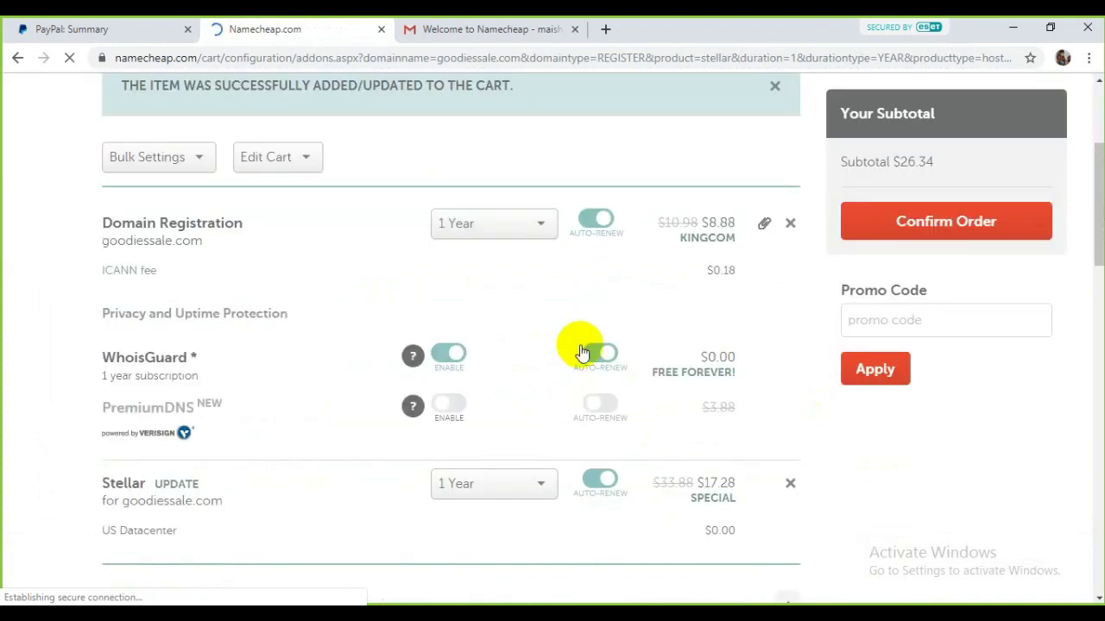
scroll(348, 302, up, 2)
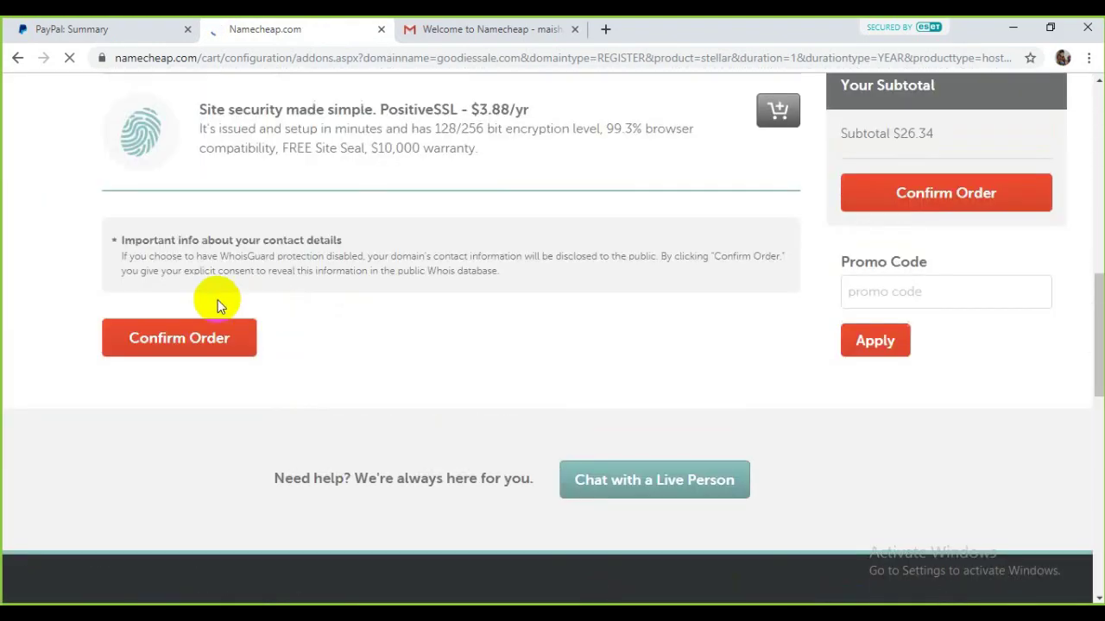
click(216, 338)
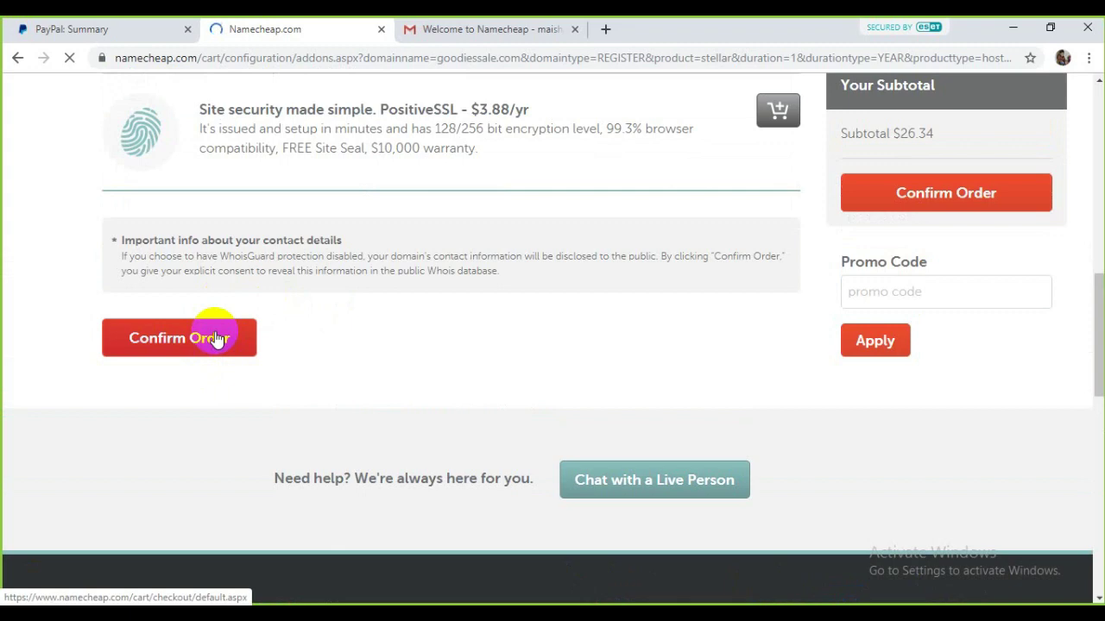
Step: Confirm the order again once loaded to reach Account Contact Information
click(525, 24)
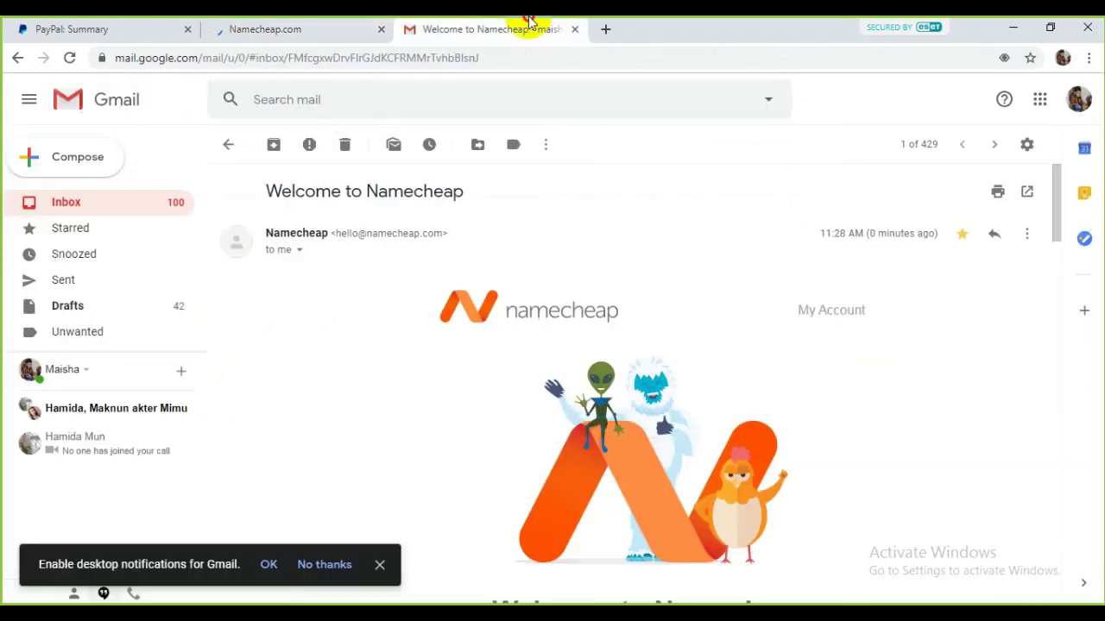
click(228, 145)
click(285, 24)
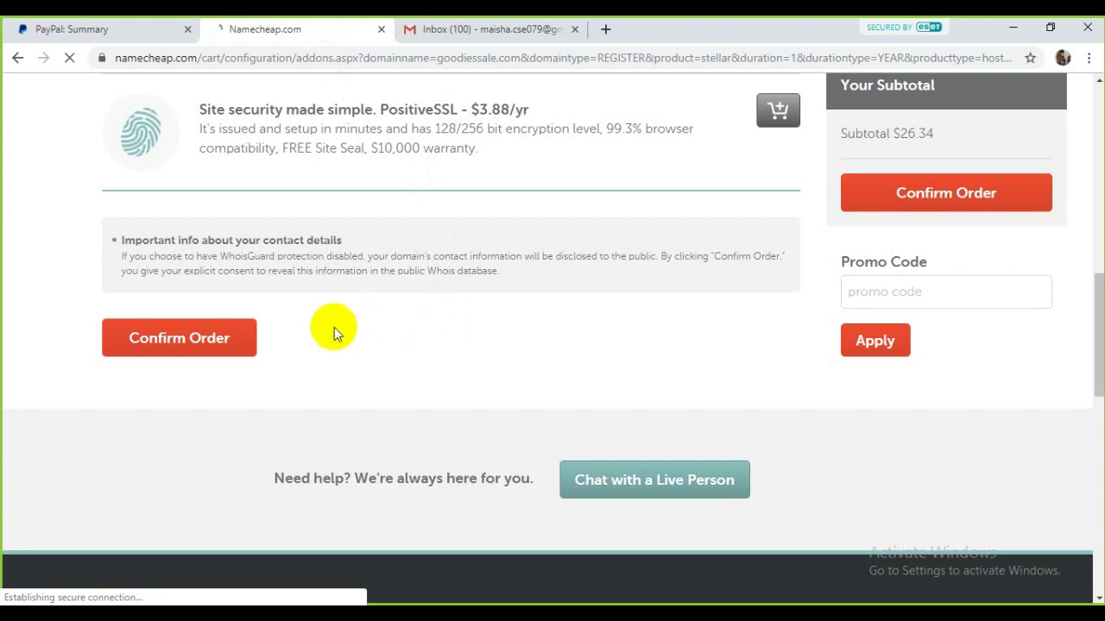
click(241, 333)
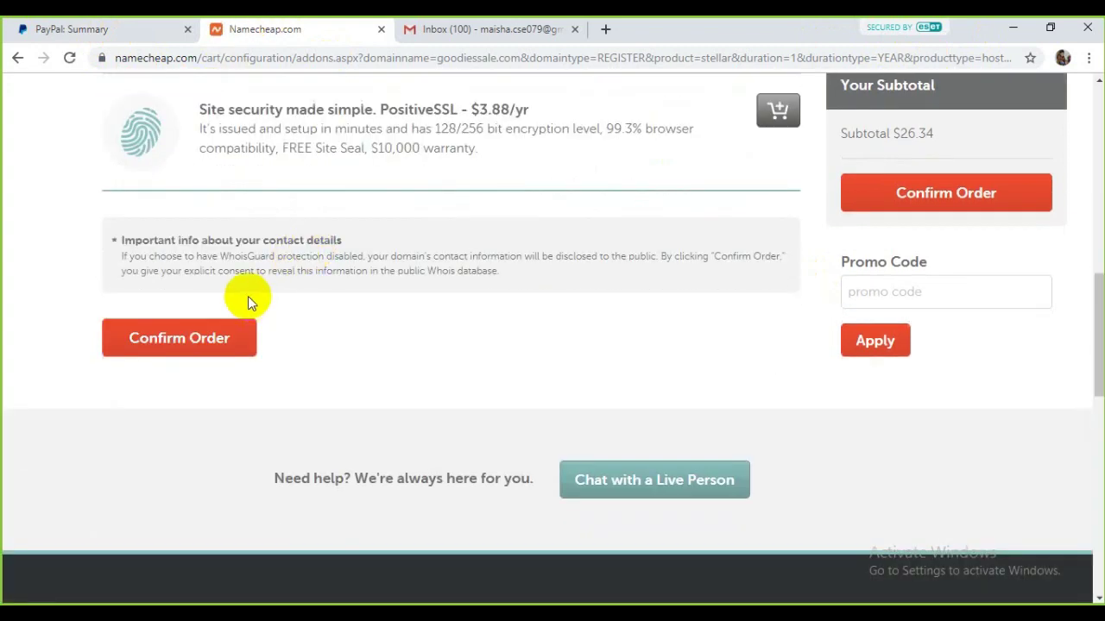
click(208, 338)
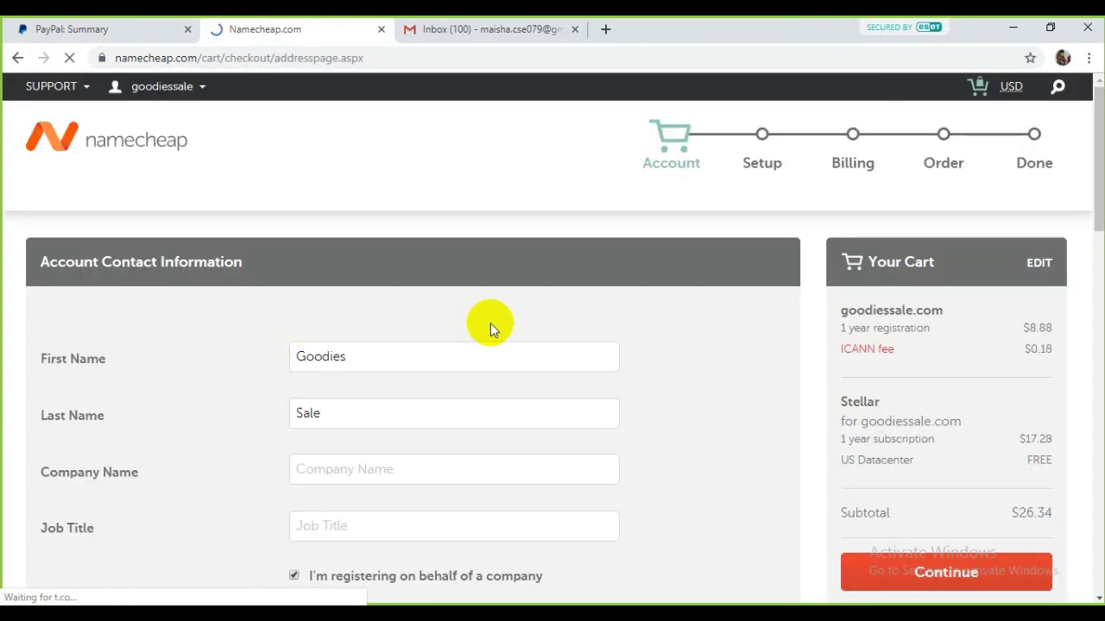
Step: Fill Company Name with 'Goodies Sale' by copying the first and last names
scroll(340, 297, down, 2)
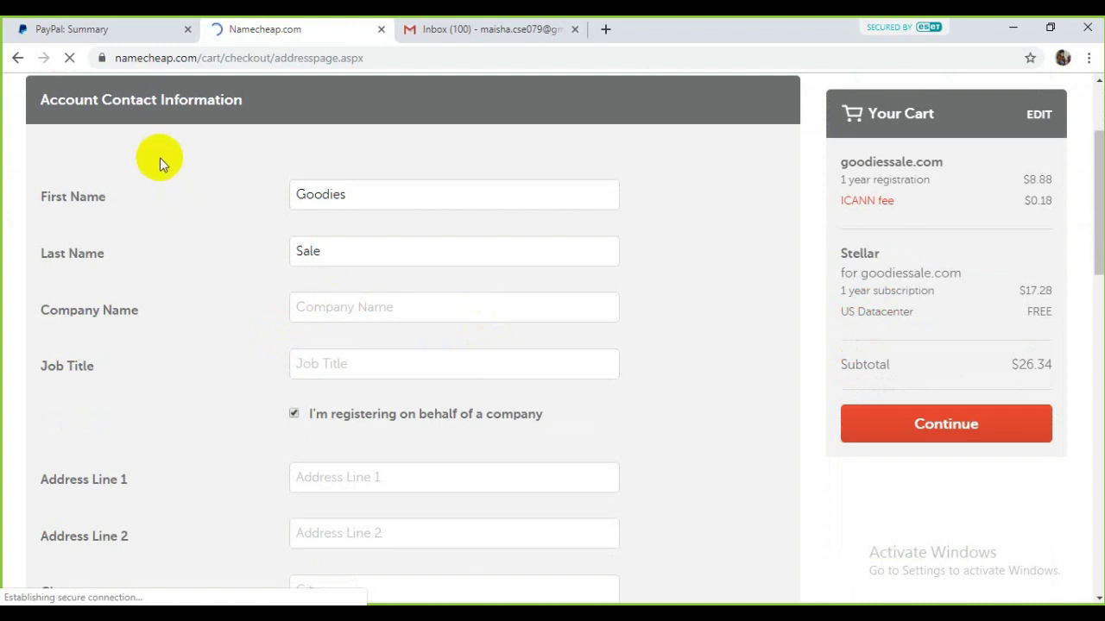
right_click(362, 306)
click(361, 200)
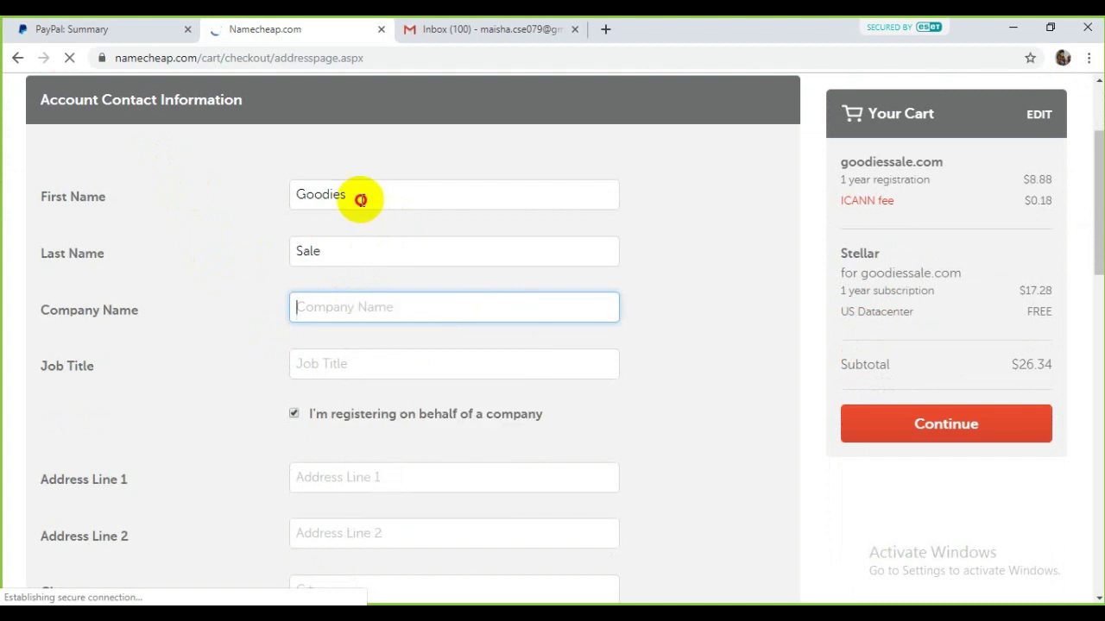
double_click(315, 194)
right_click(336, 196)
click(350, 226)
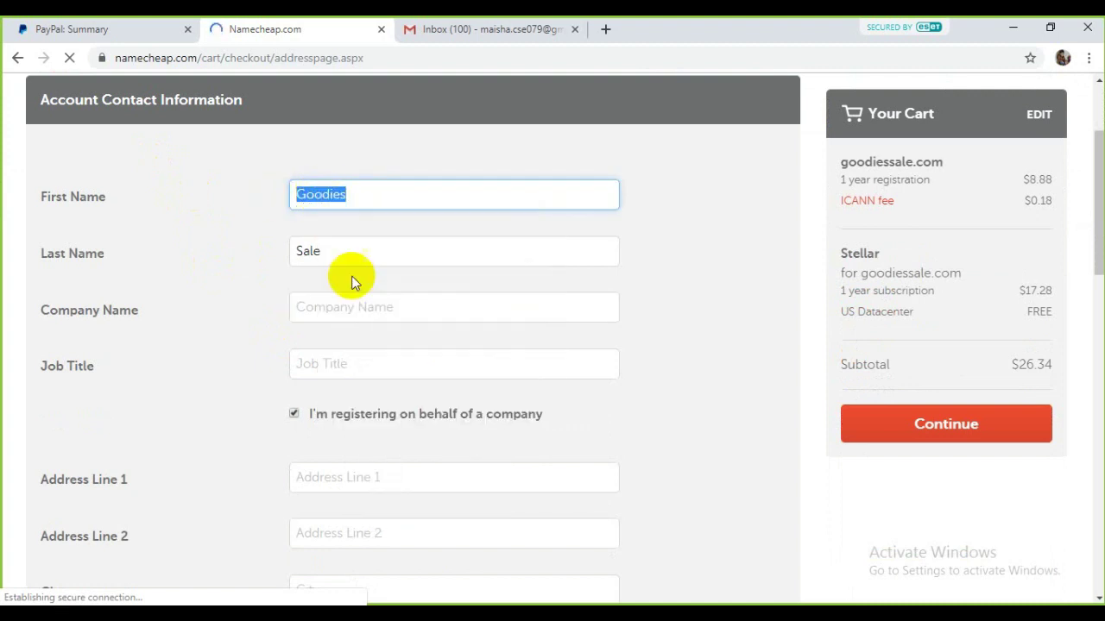
right_click(355, 302)
click(390, 397)
drag(357, 253, 271, 256)
right_click(313, 252)
click(353, 283)
click(390, 306)
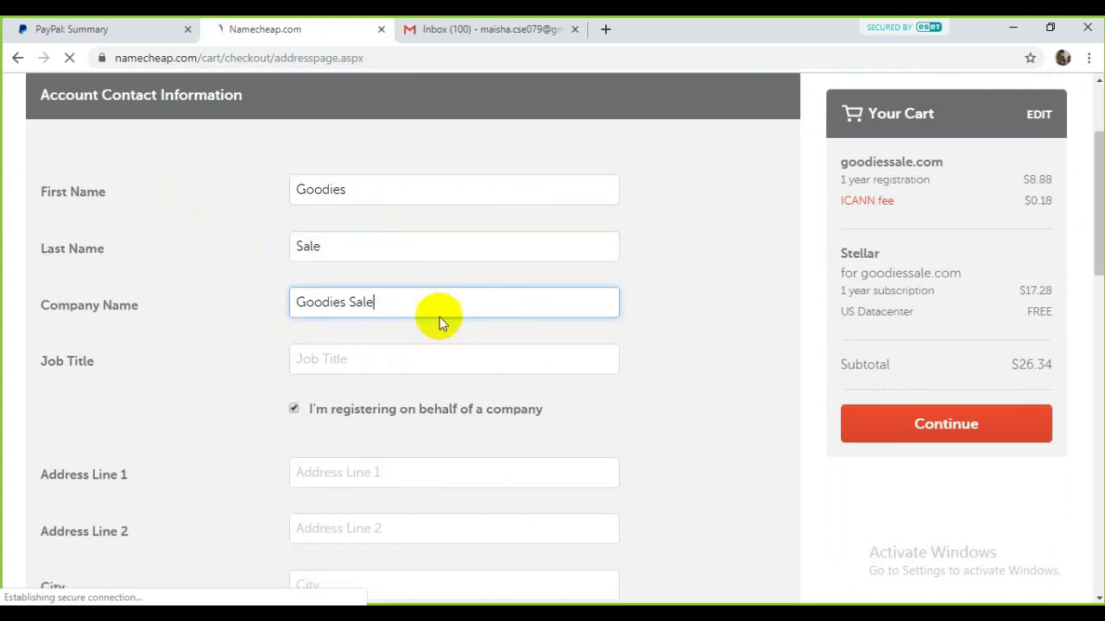
Step: Fill in Job Title, City, State/Province 'Dhaka' and the Zip/Postal Code
scroll(437, 316, down, 2)
click(343, 202)
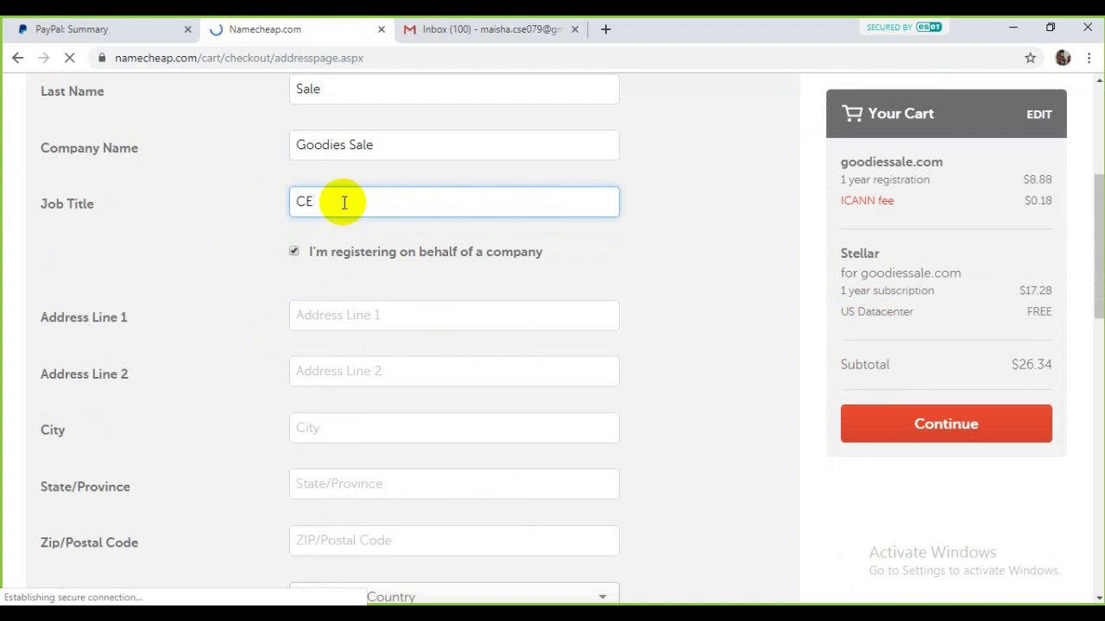
scroll(371, 233, down, 2)
click(353, 263)
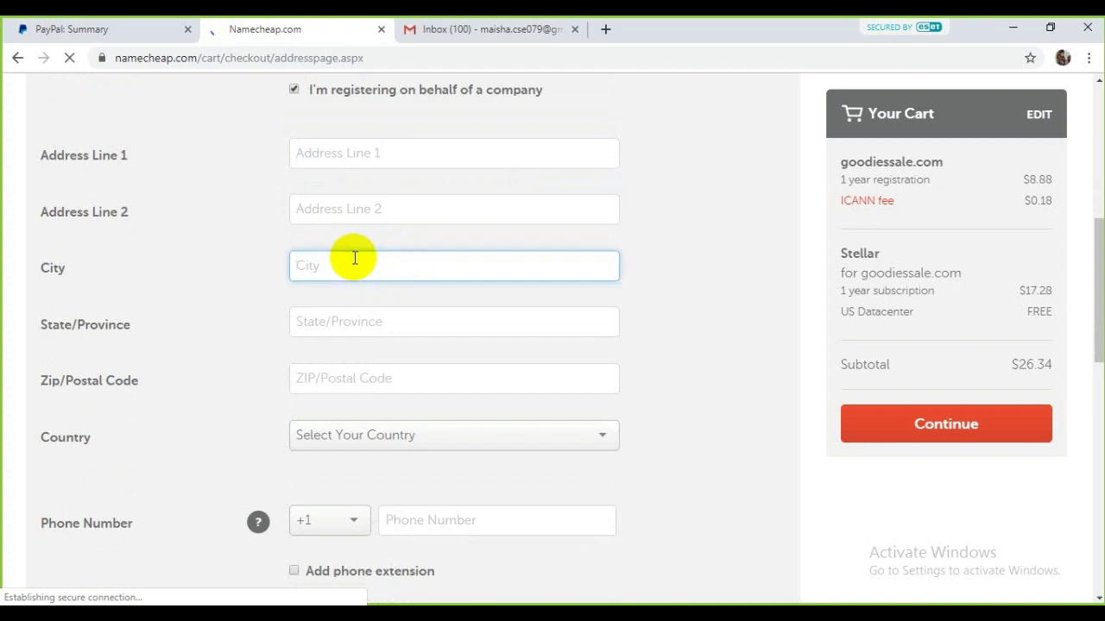
key(Tab)
text(Dhak)
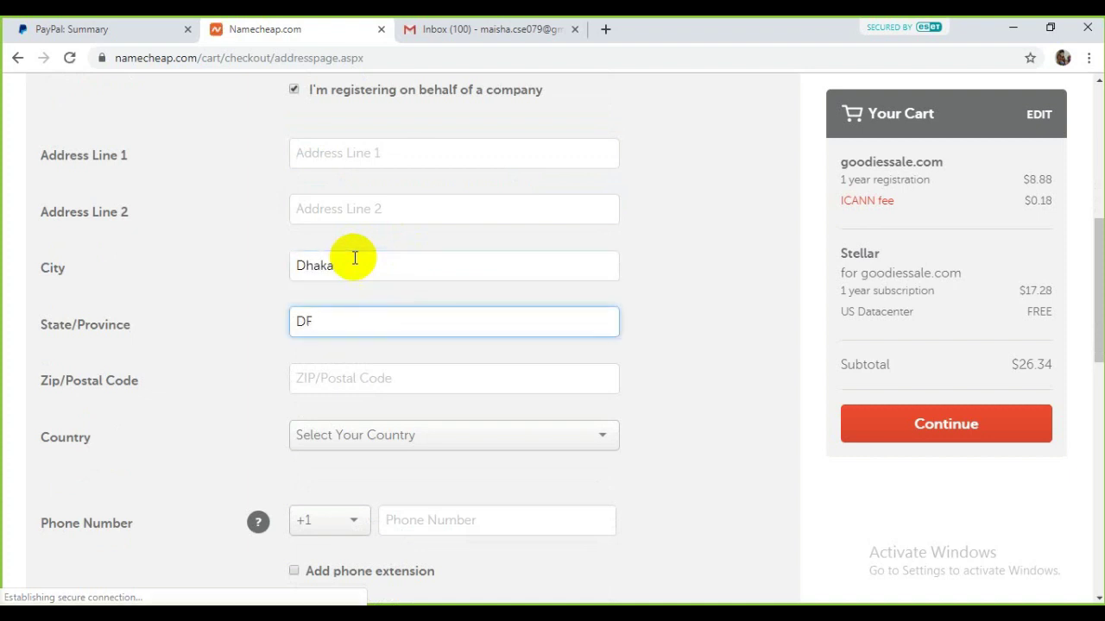
text(a)
key(Tab)
text(1)
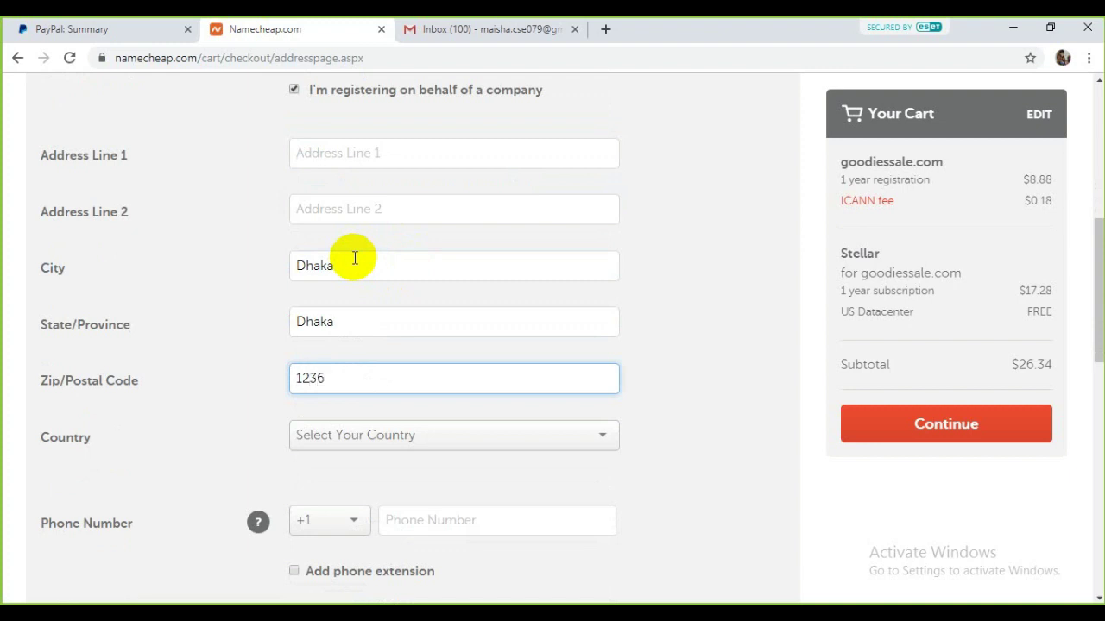
click(470, 438)
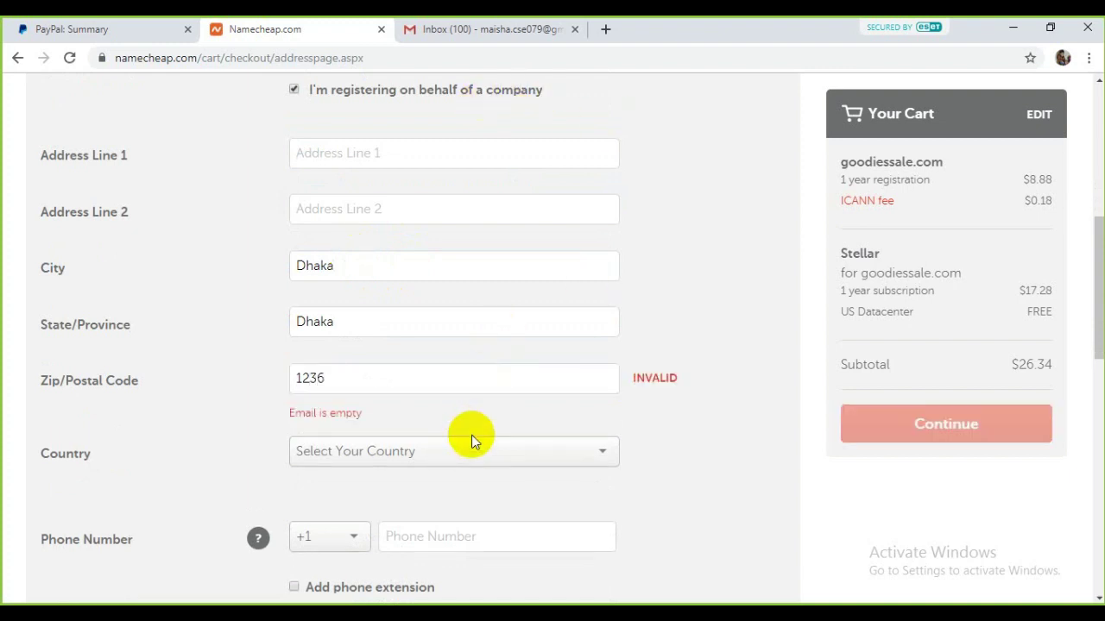
Step: Choose Bangladesh as the country on the contact form
click(418, 454)
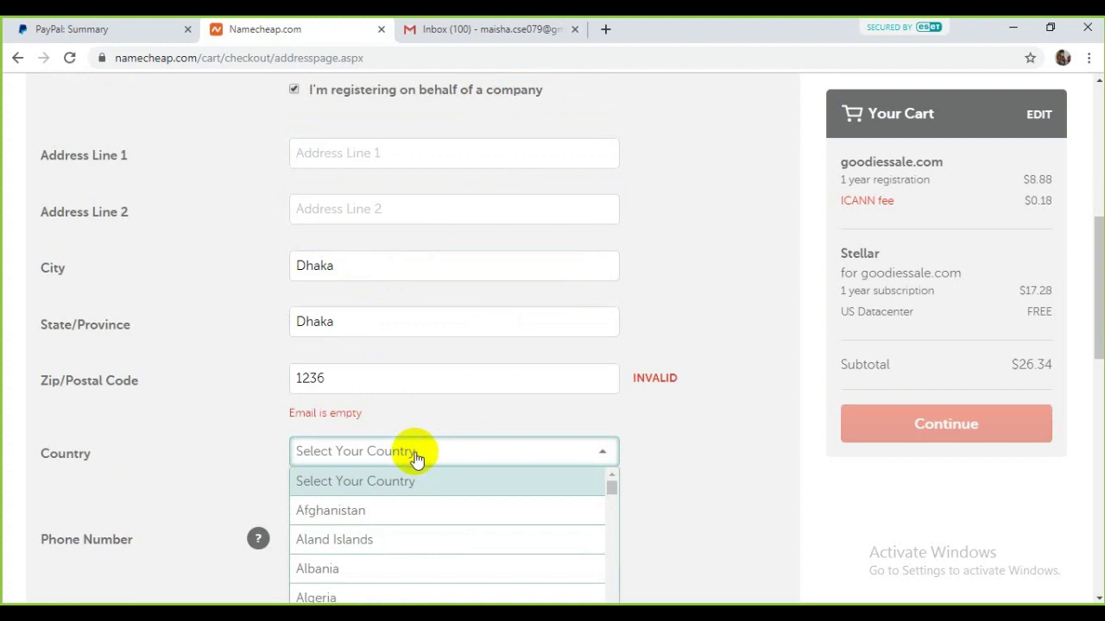
text(ban)
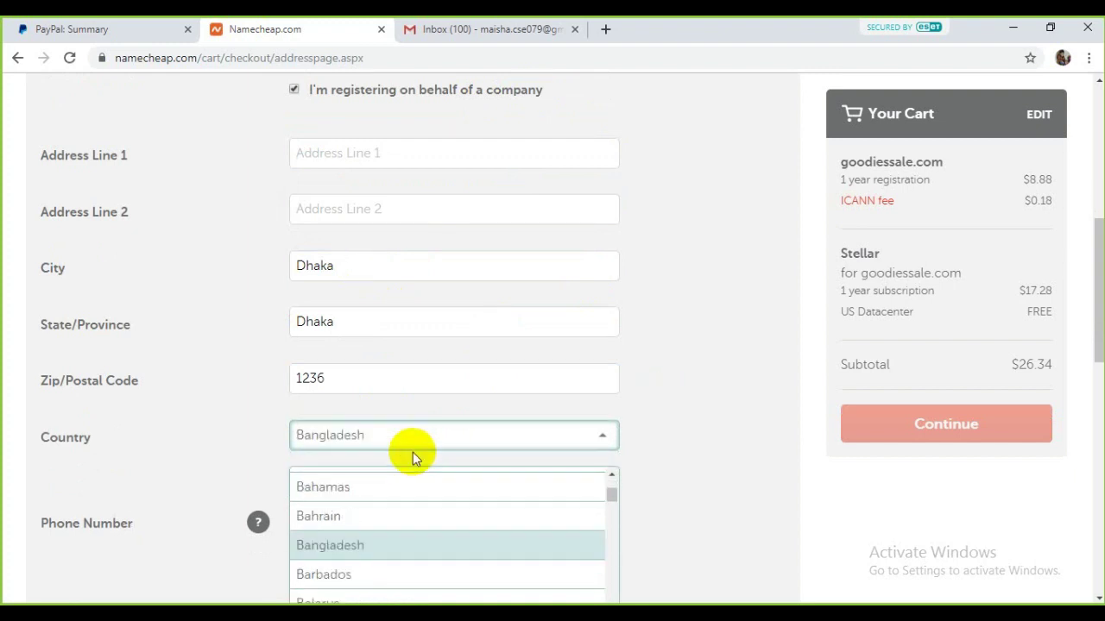
click(406, 540)
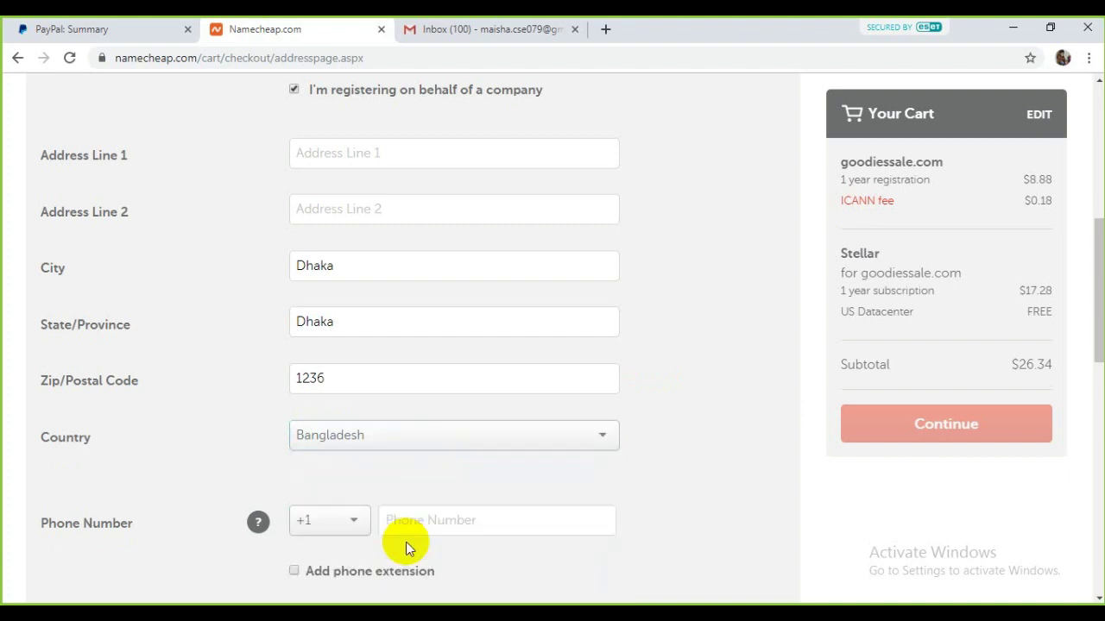
Step: Set the phone country code to +880
scroll(394, 501, down, 1)
scroll(394, 499, down, 2)
click(351, 280)
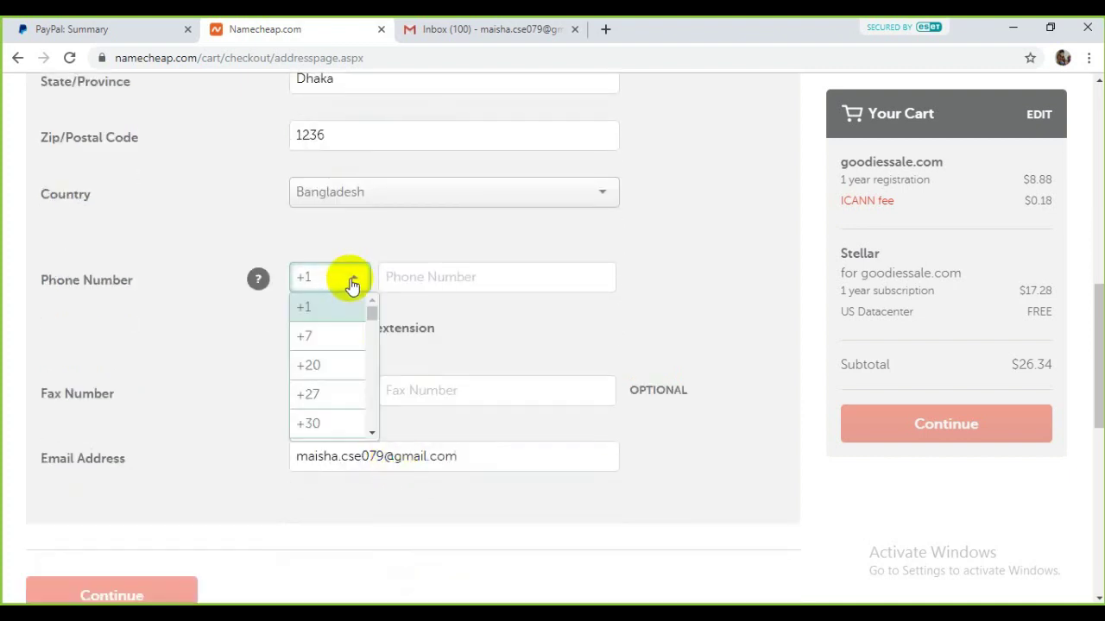
click(641, 330)
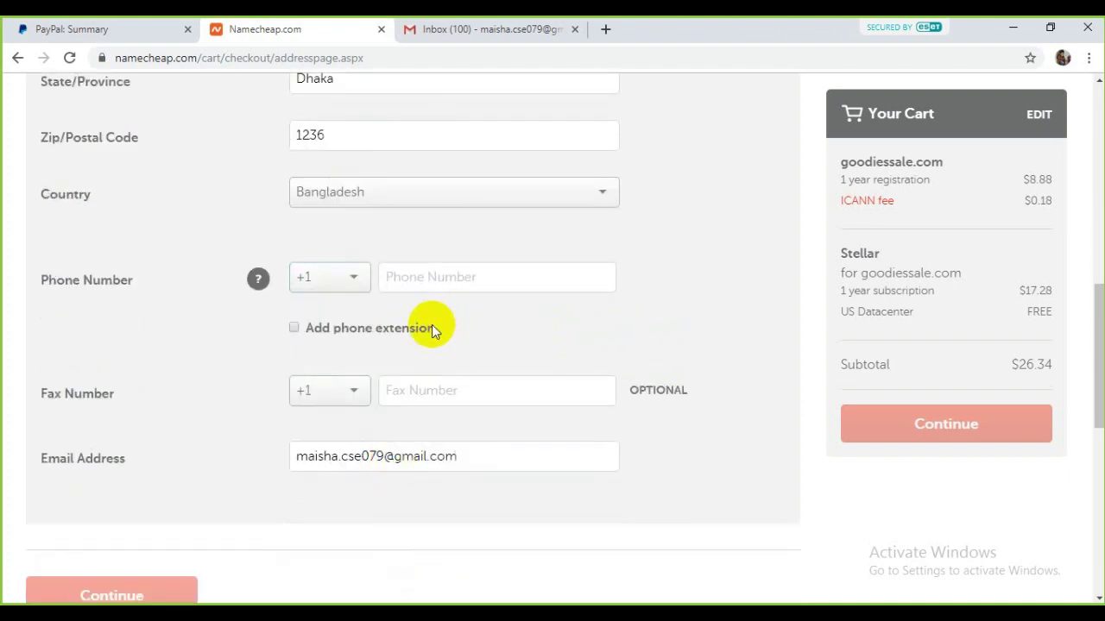
click(334, 281)
scroll(340, 380, down, 2)
scroll(345, 379, down, 5)
drag(370, 316, 364, 333)
text(+880)
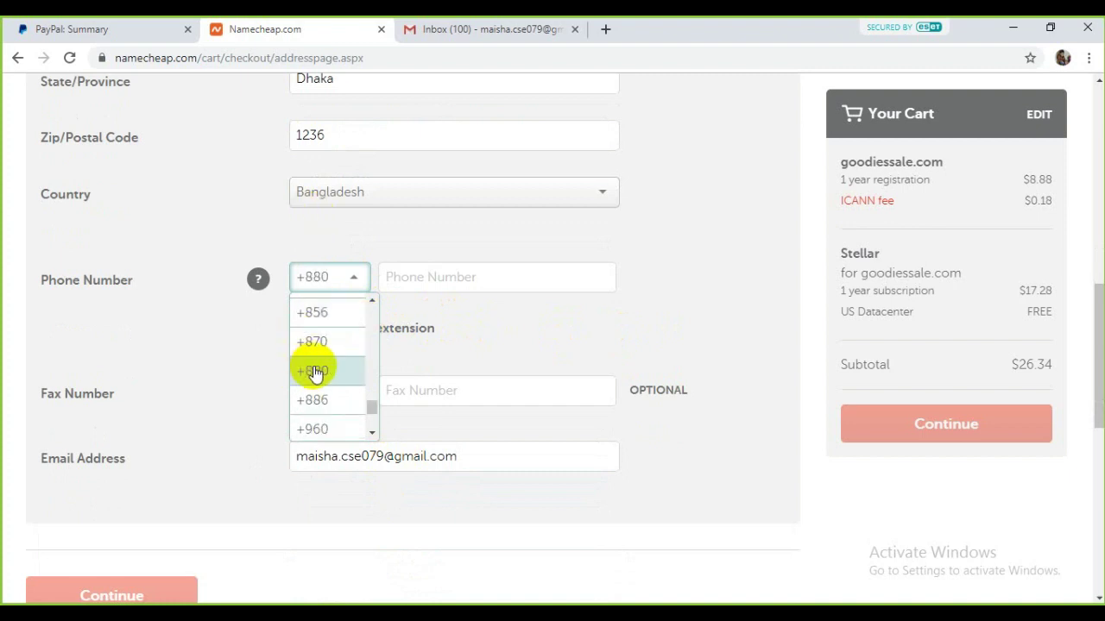
click(321, 370)
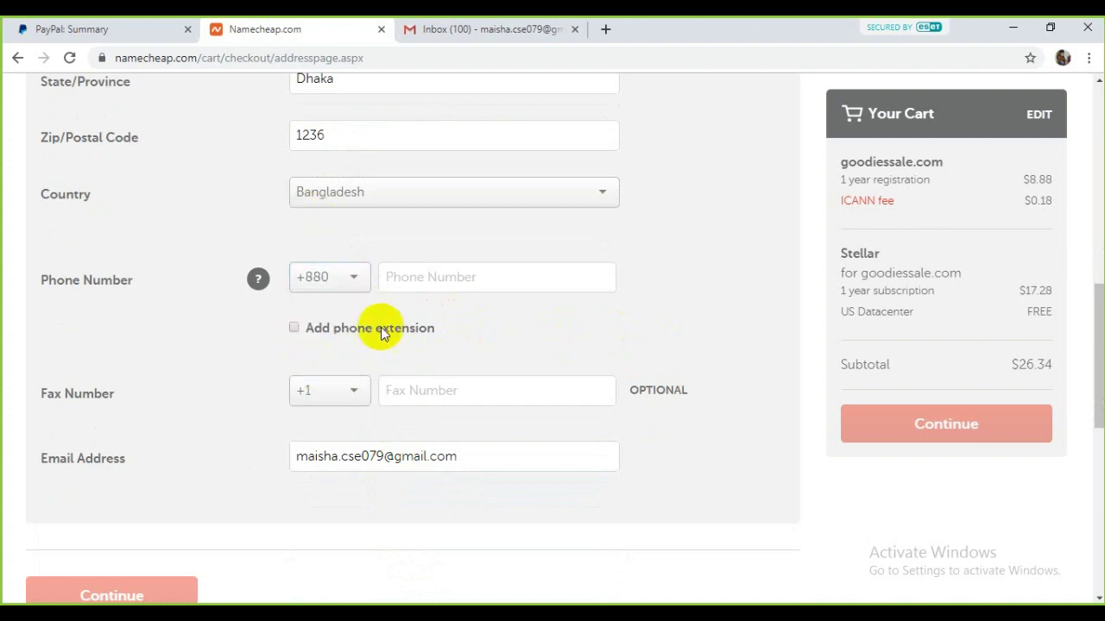
Step: Enter the phone number in the Phone Number field
click(485, 285)
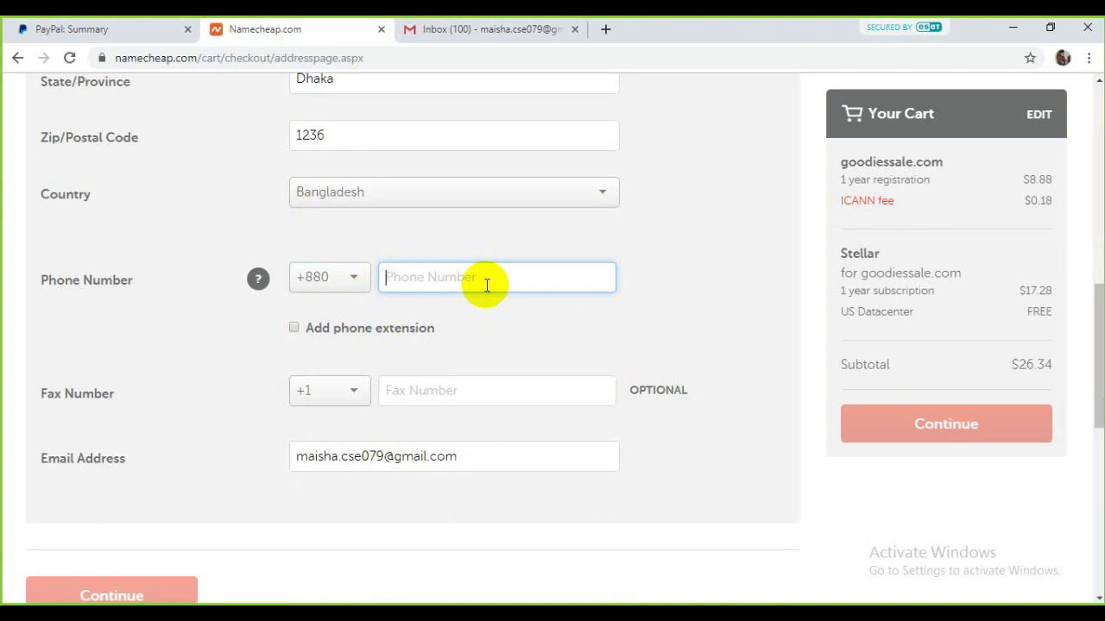
scroll(481, 285, up, 1)
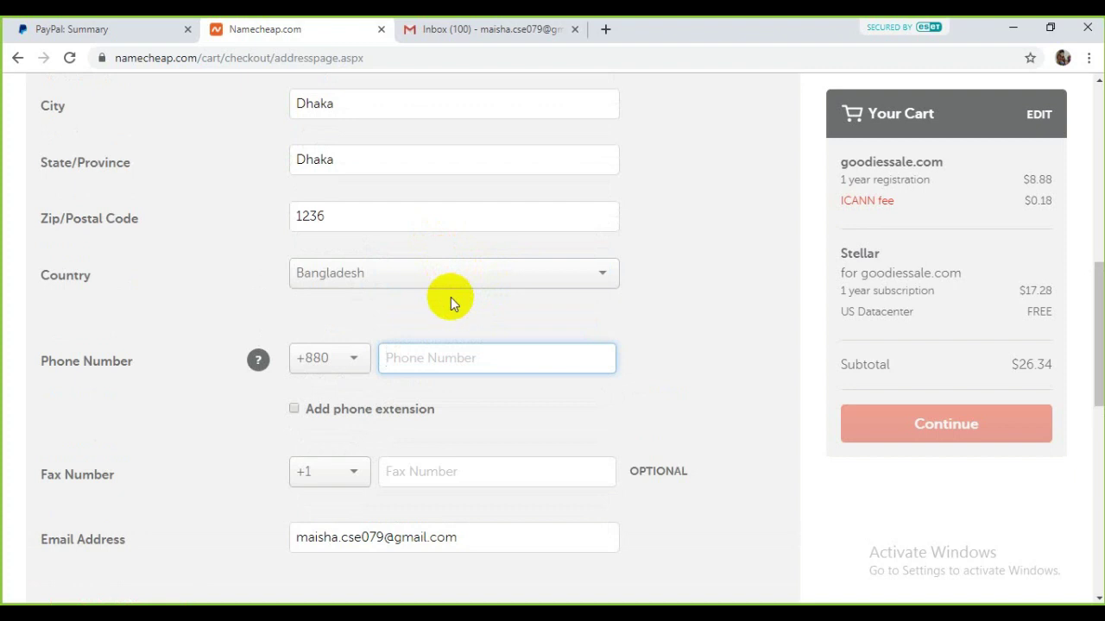
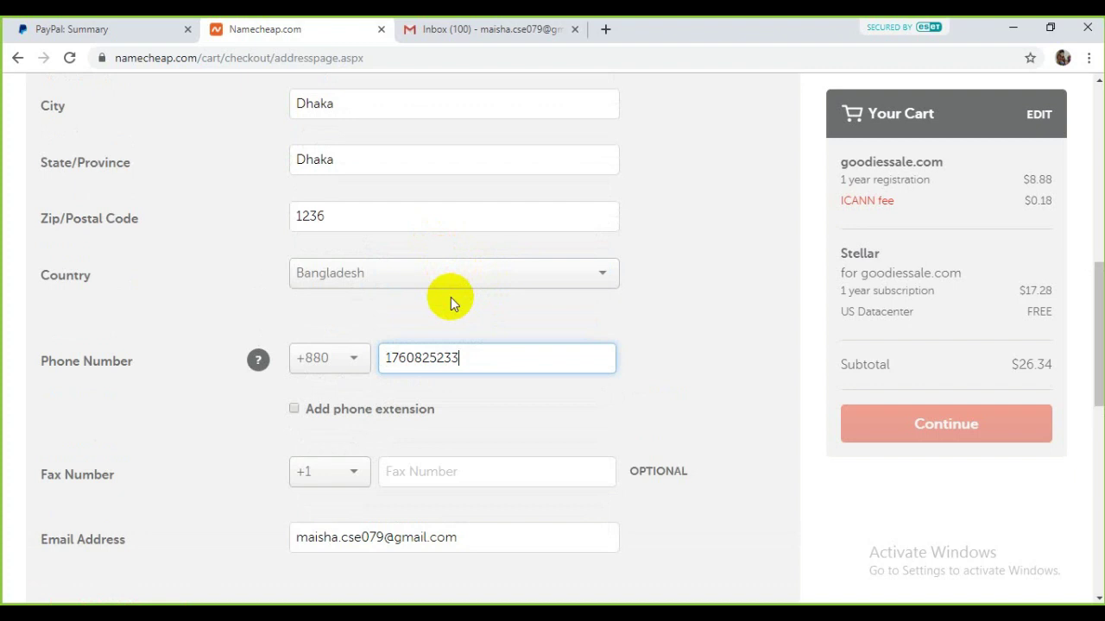
scroll(297, 284, down, 1)
scroll(298, 293, down, 2)
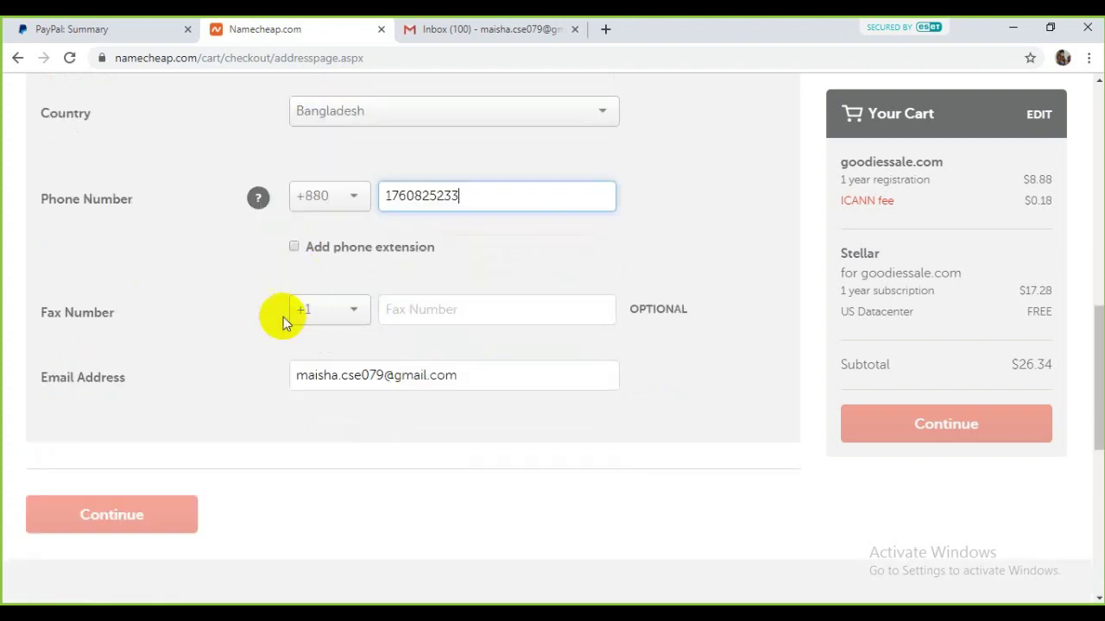
click(444, 376)
Step: Fill in Address Line 1 with the street address
scroll(281, 363, up, 7)
scroll(326, 337, down, 7)
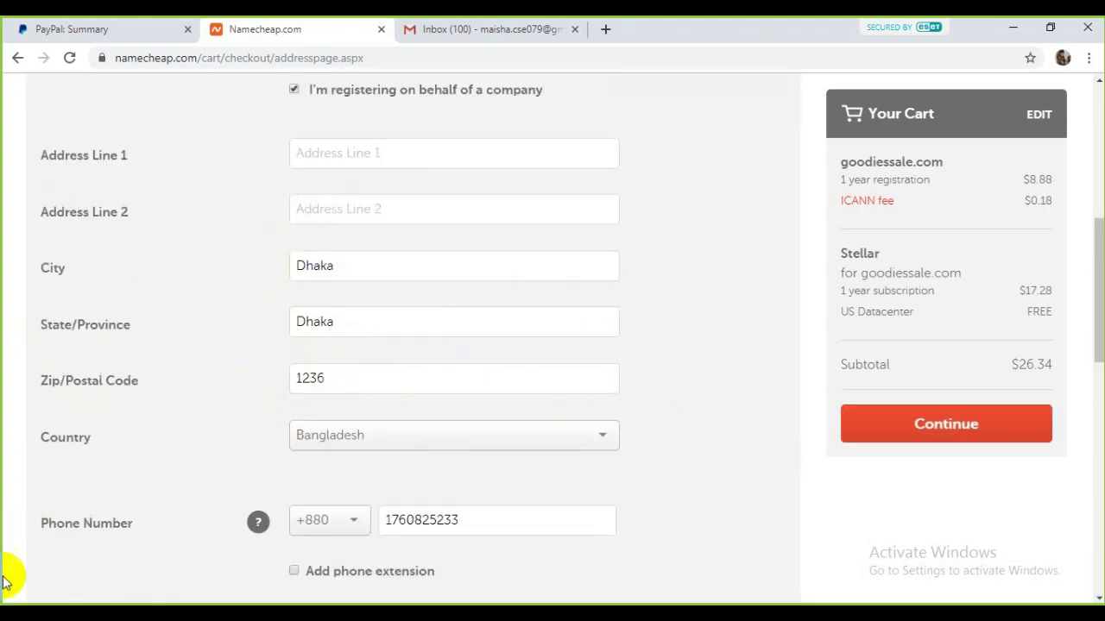
scroll(259, 466, up, 6)
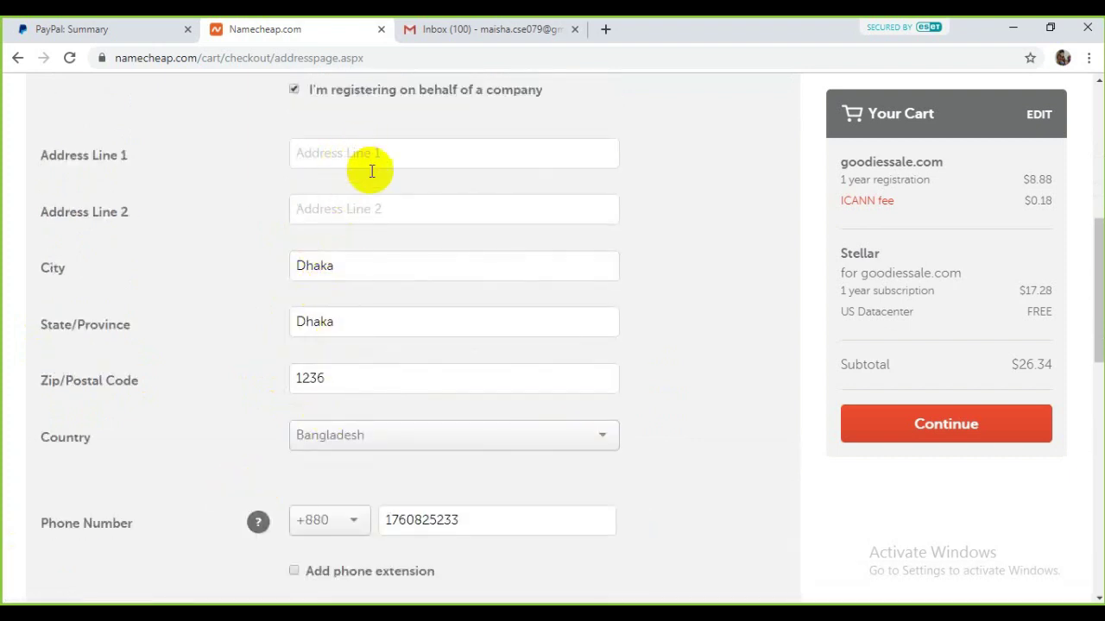
scroll(370, 164, up, 2)
click(431, 302)
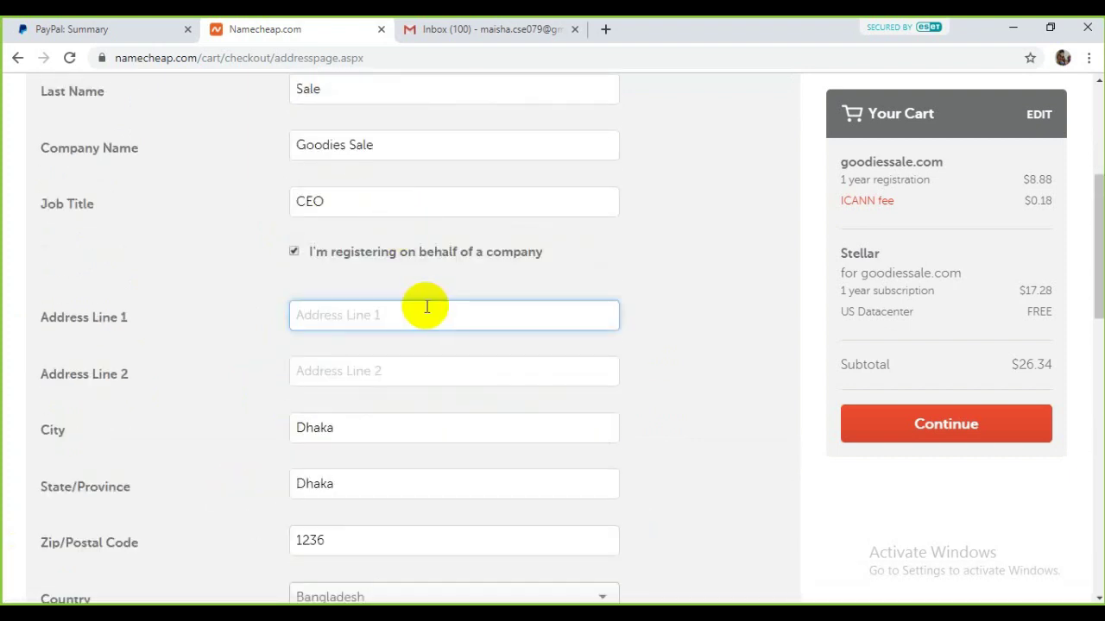
text(Dhaka-1236)
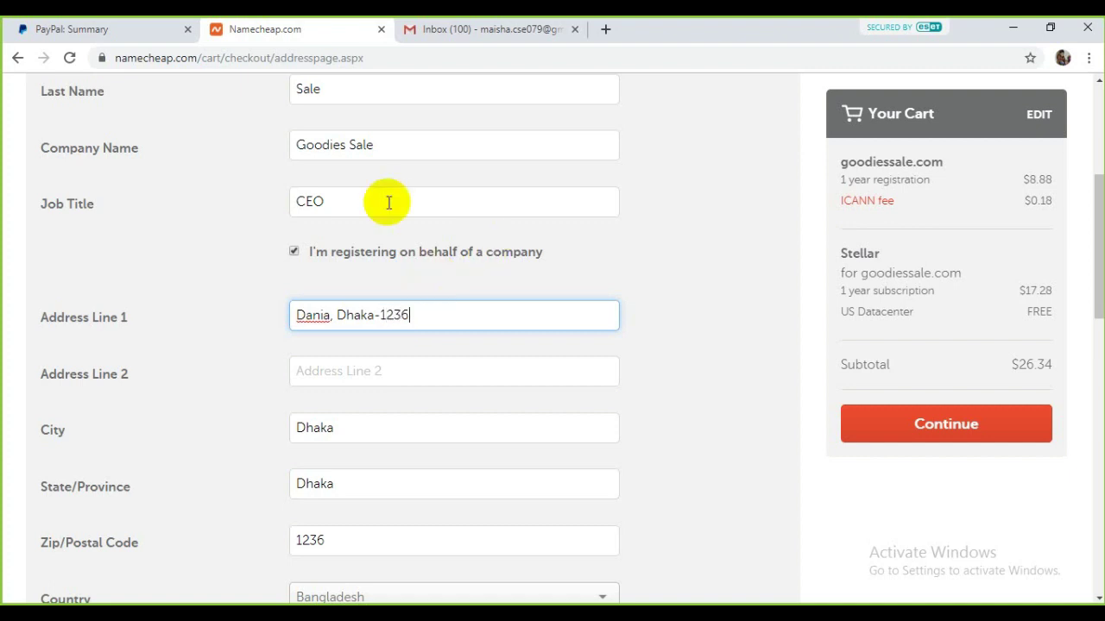
scroll(397, 285, down, 8)
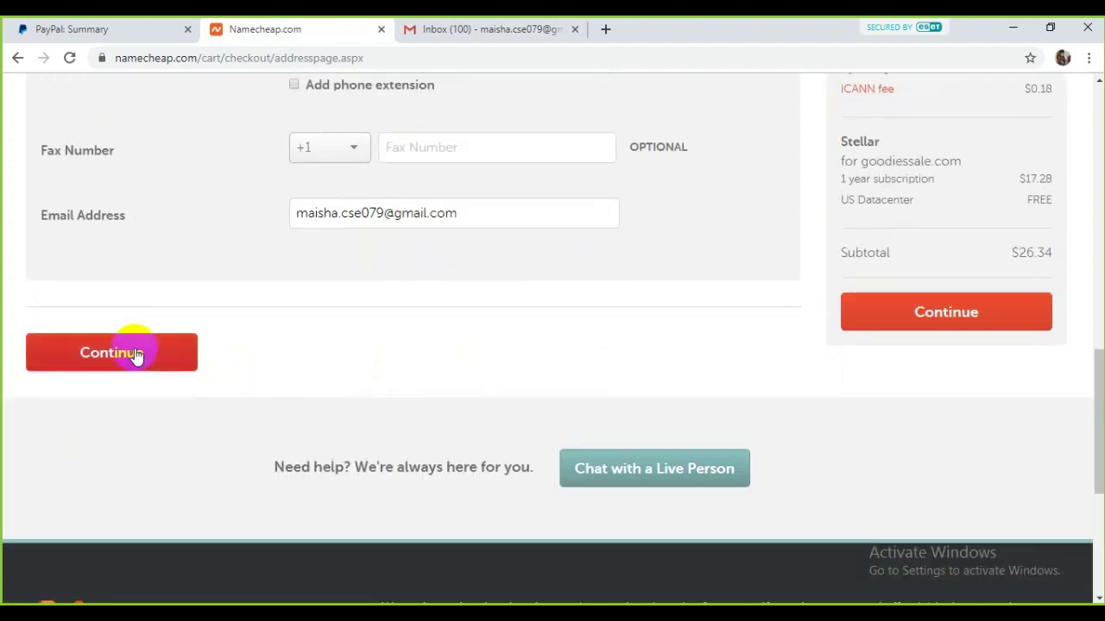
Step: Submit the contact details, keep the default Whois contacts, and continue to billing
click(134, 354)
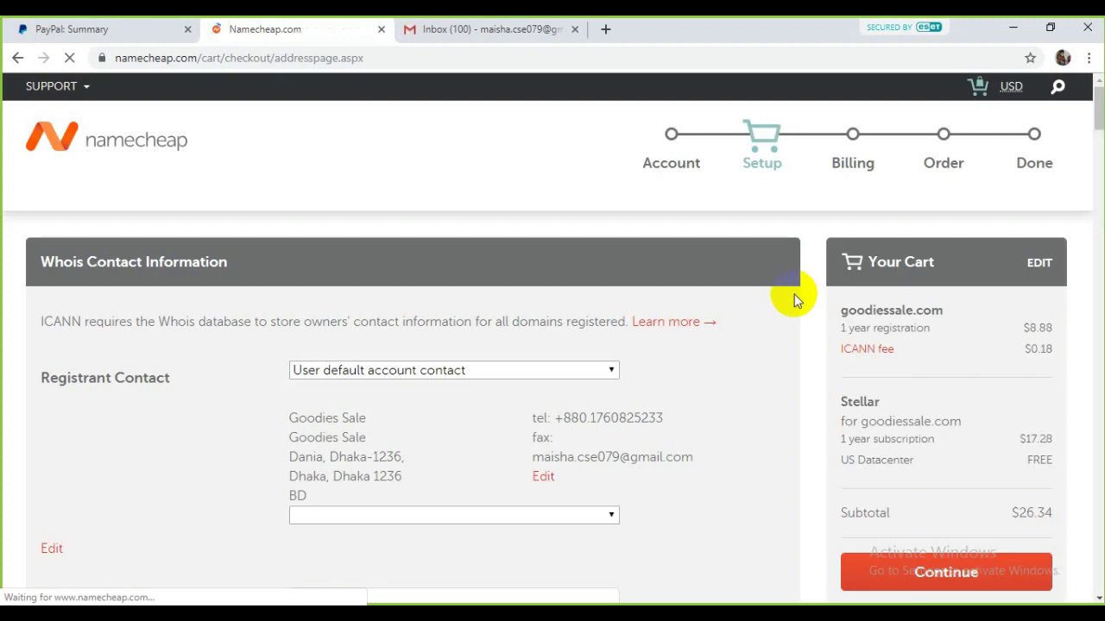
scroll(765, 325, down, 4)
scroll(434, 244, down, 6)
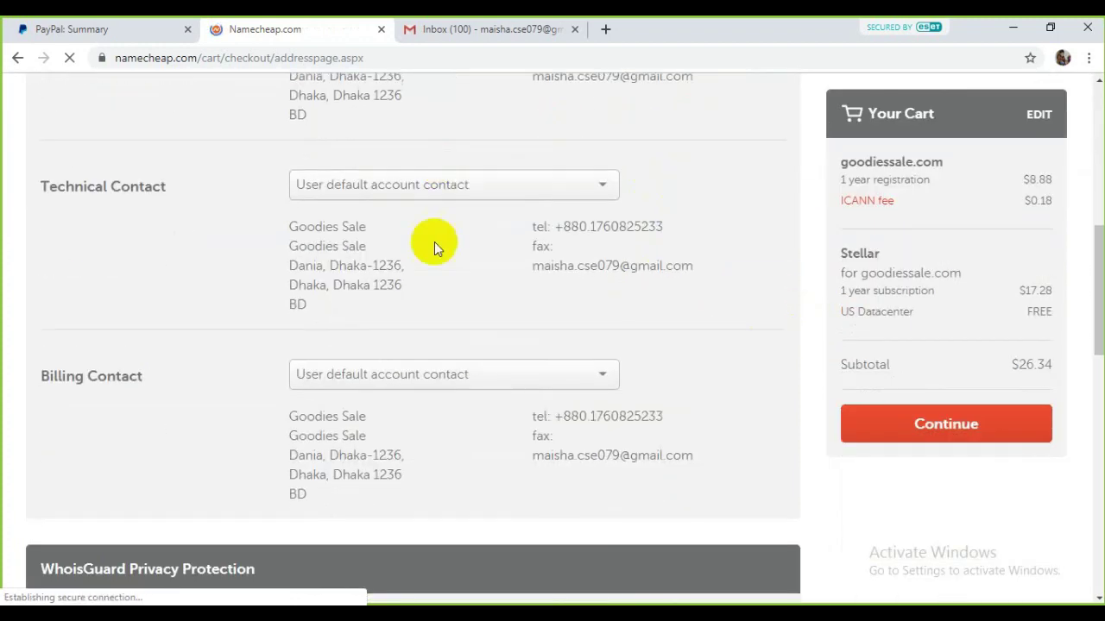
scroll(510, 193, down, 3)
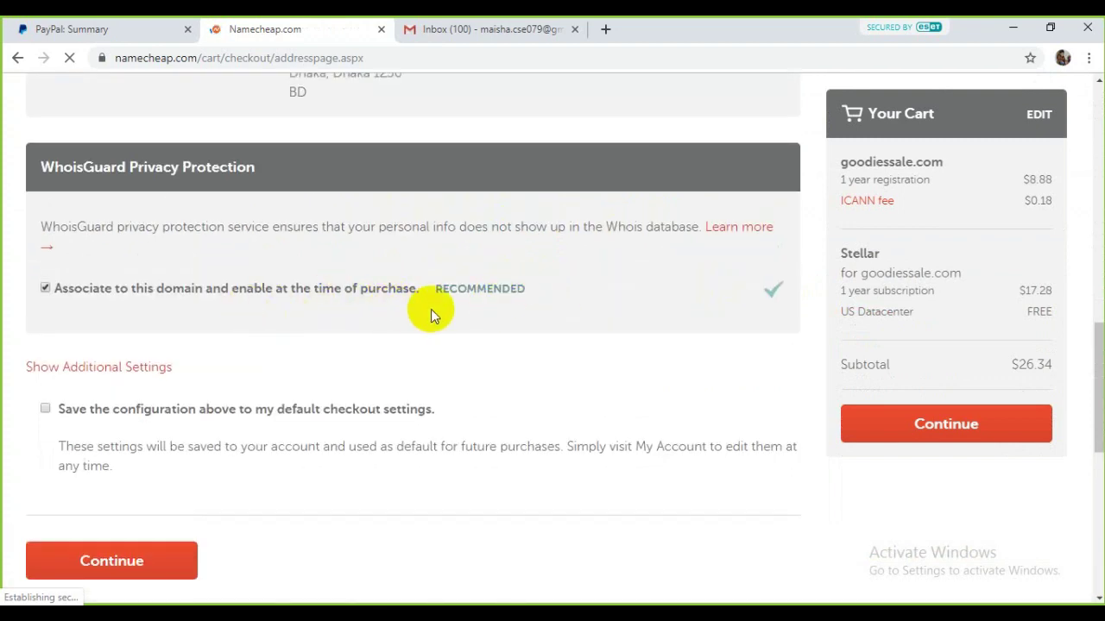
scroll(366, 347, down, 3)
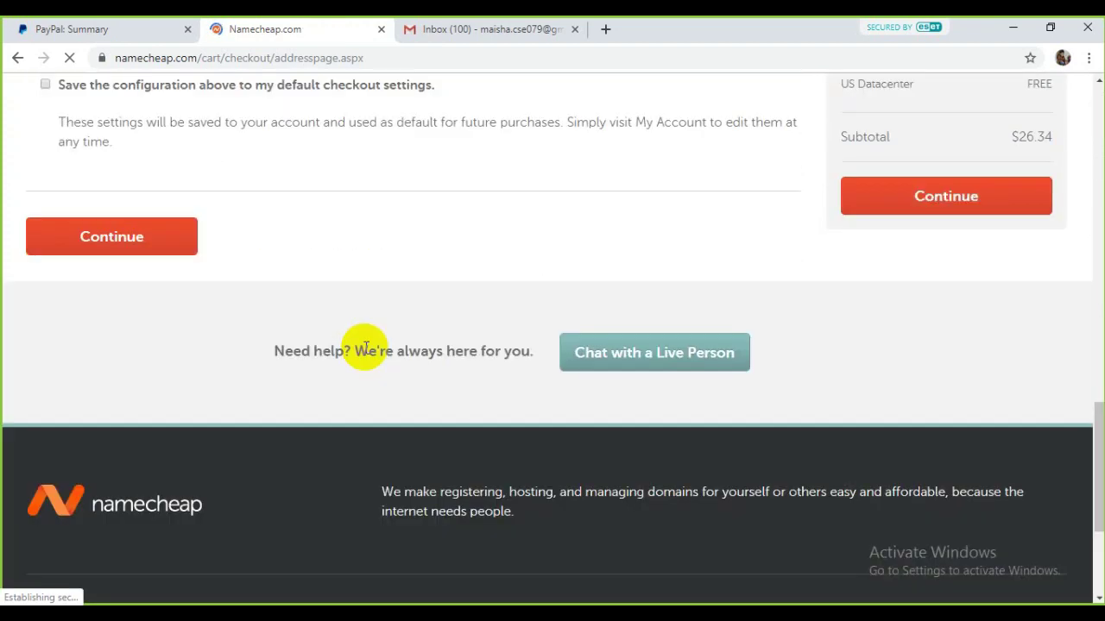
click(159, 238)
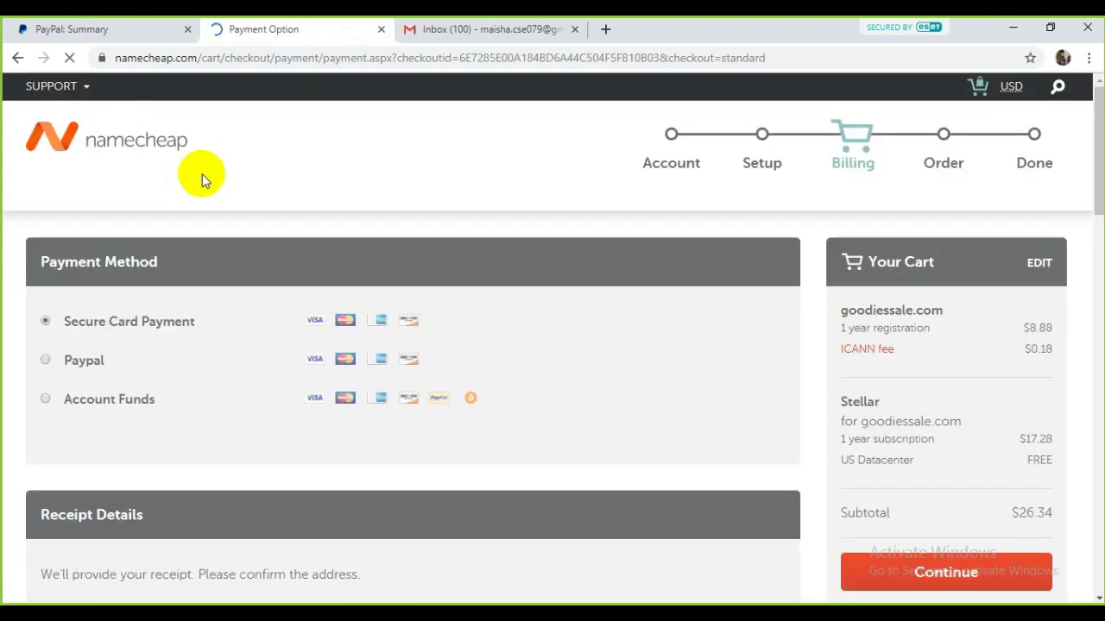
scroll(128, 292, down, 1)
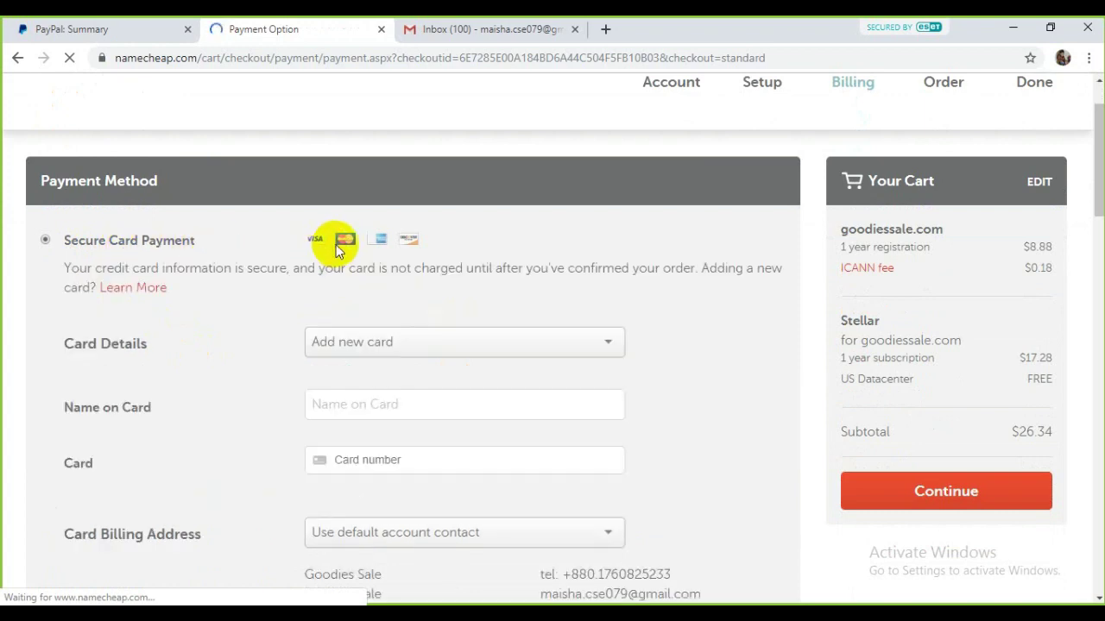
scroll(427, 250, down, 2)
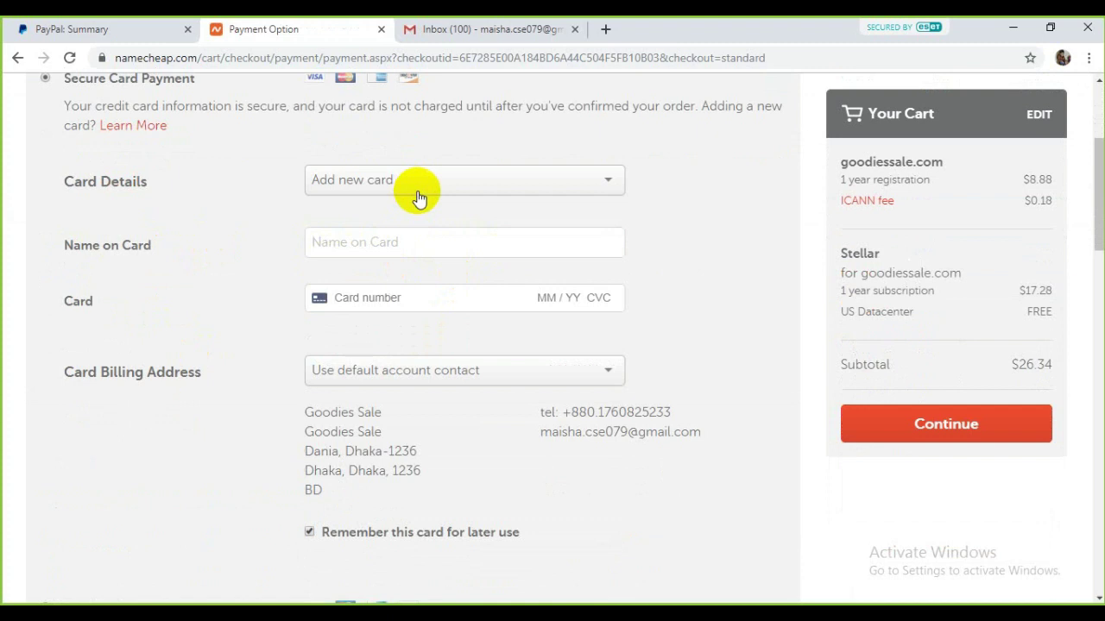
click(417, 193)
click(401, 209)
scroll(388, 246, down, 1)
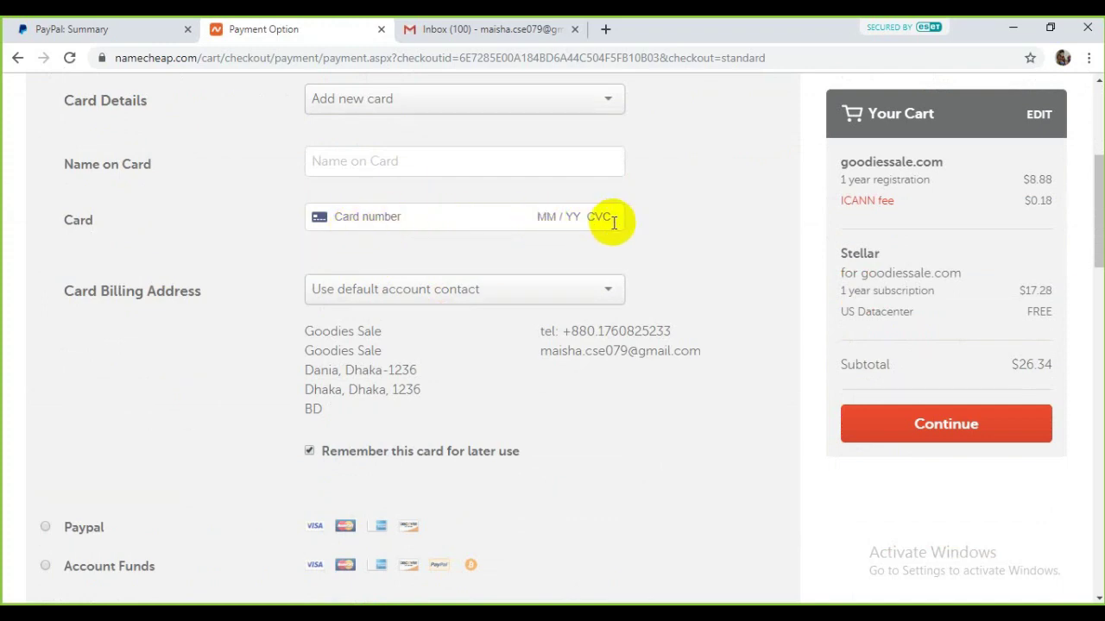
scroll(545, 288, down, 4)
scroll(541, 291, up, 3)
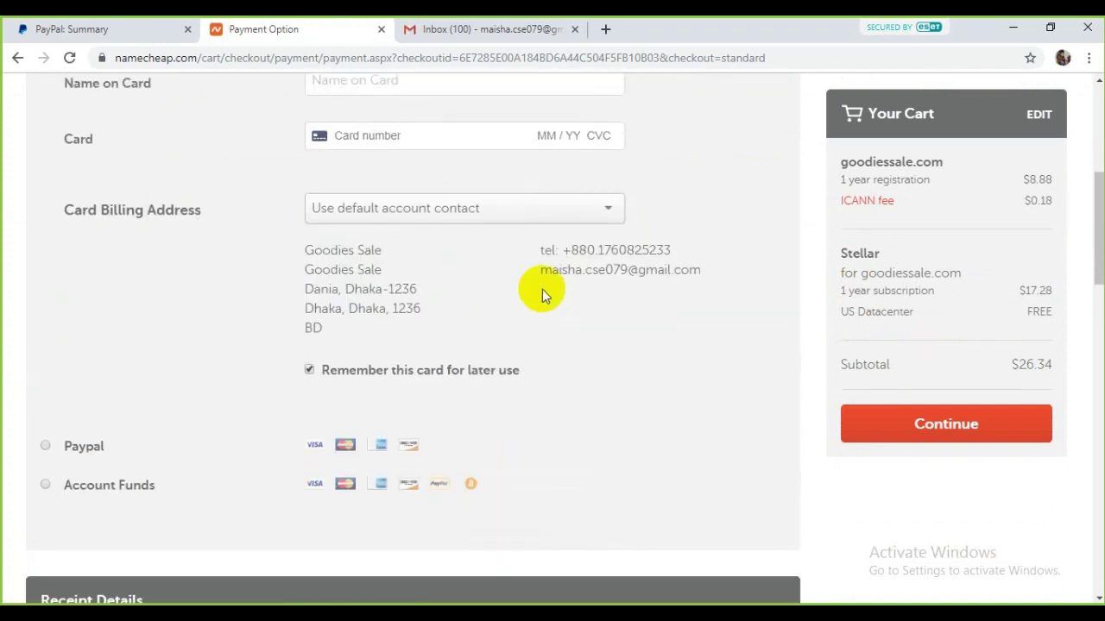
scroll(98, 296, down, 3)
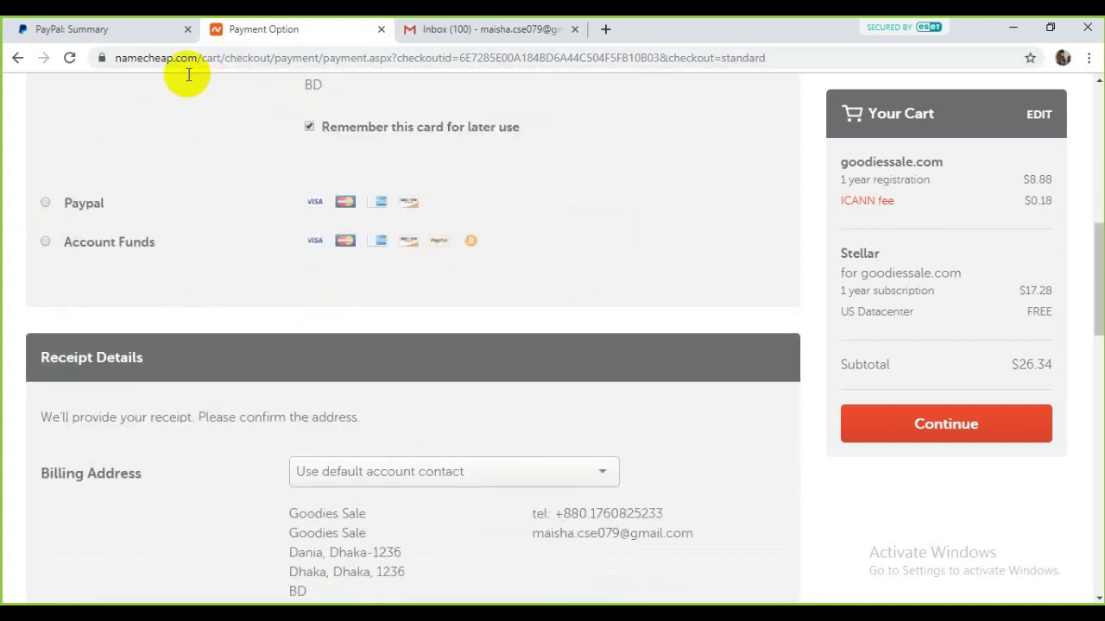
Step: Open the Namecheap home page in a new tab from the copied site address
drag(198, 58, 111, 55)
right_click(138, 58)
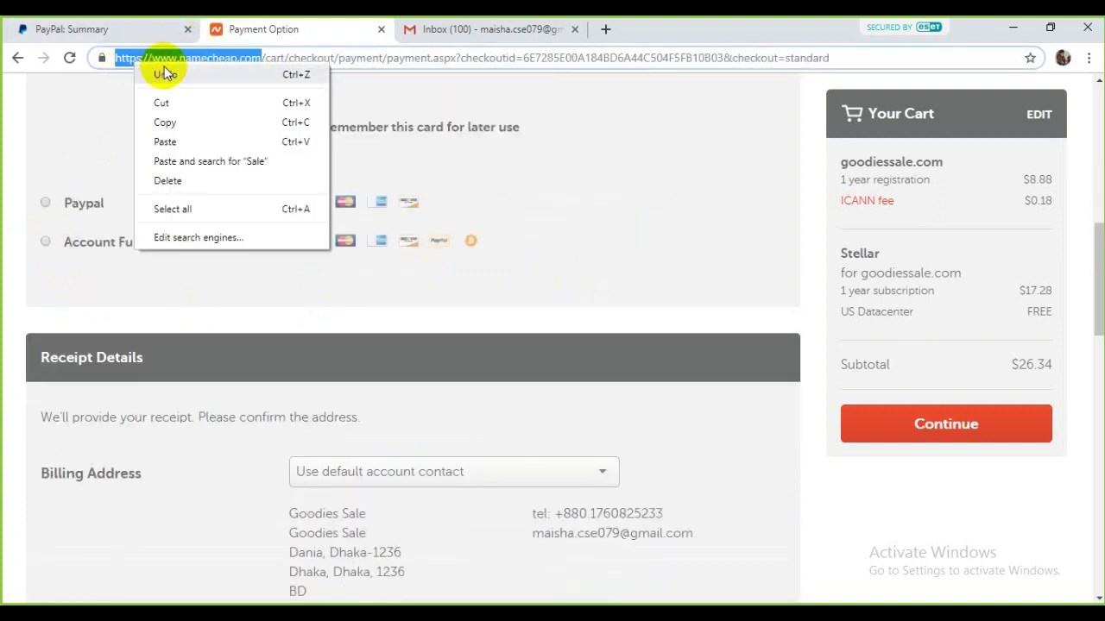
click(165, 118)
click(605, 29)
drag(621, 27, 462, 50)
key(ctrl+v)
key(Return)
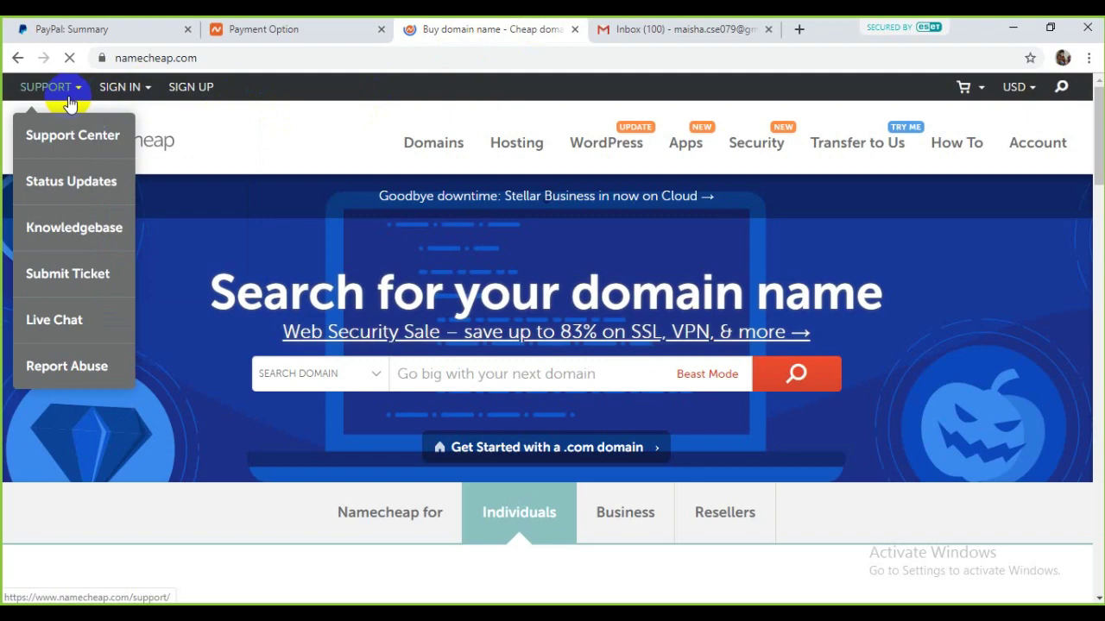
Step: Open the account Dashboard link in a new tab from the checkout's account menu
mouse_move(138, 96)
click(220, 30)
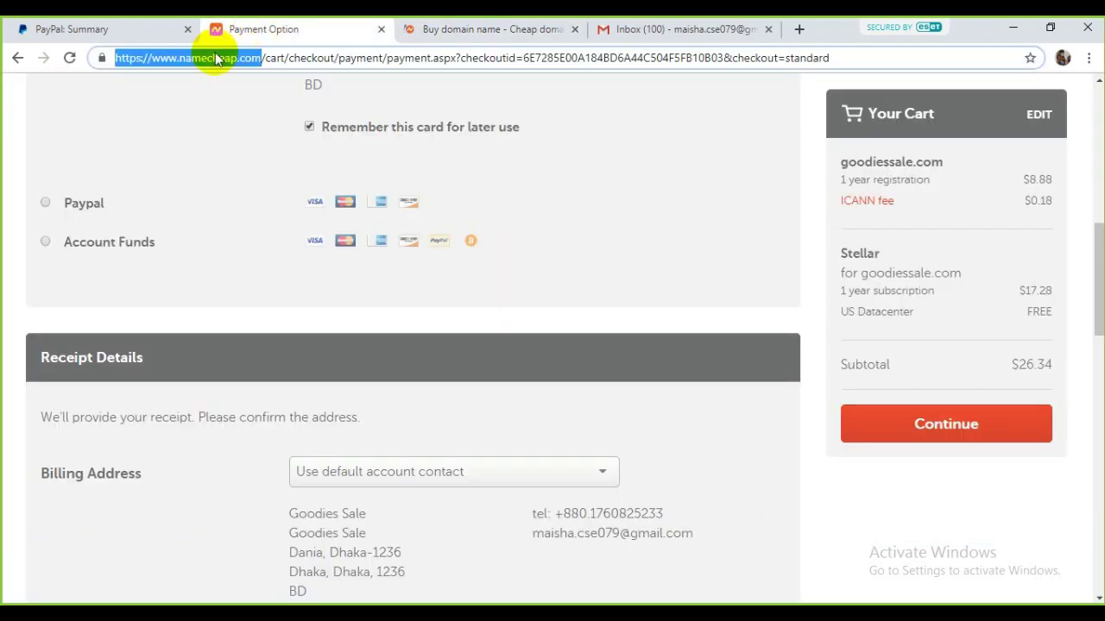
scroll(217, 175, up, 5)
scroll(217, 175, down, 3)
click(470, 31)
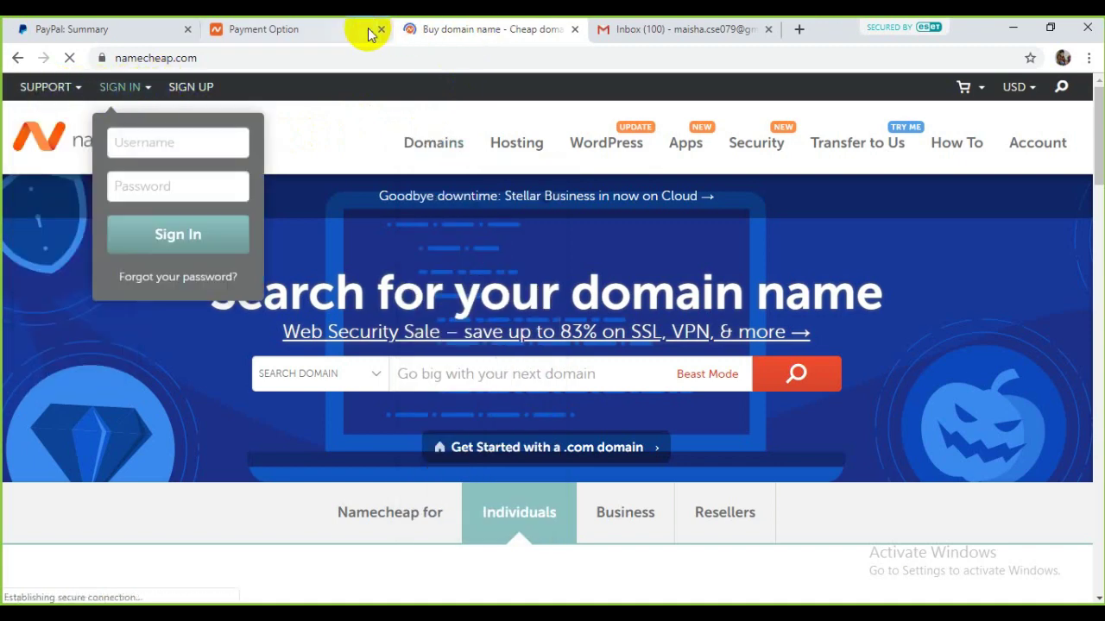
click(341, 27)
scroll(259, 217, up, 5)
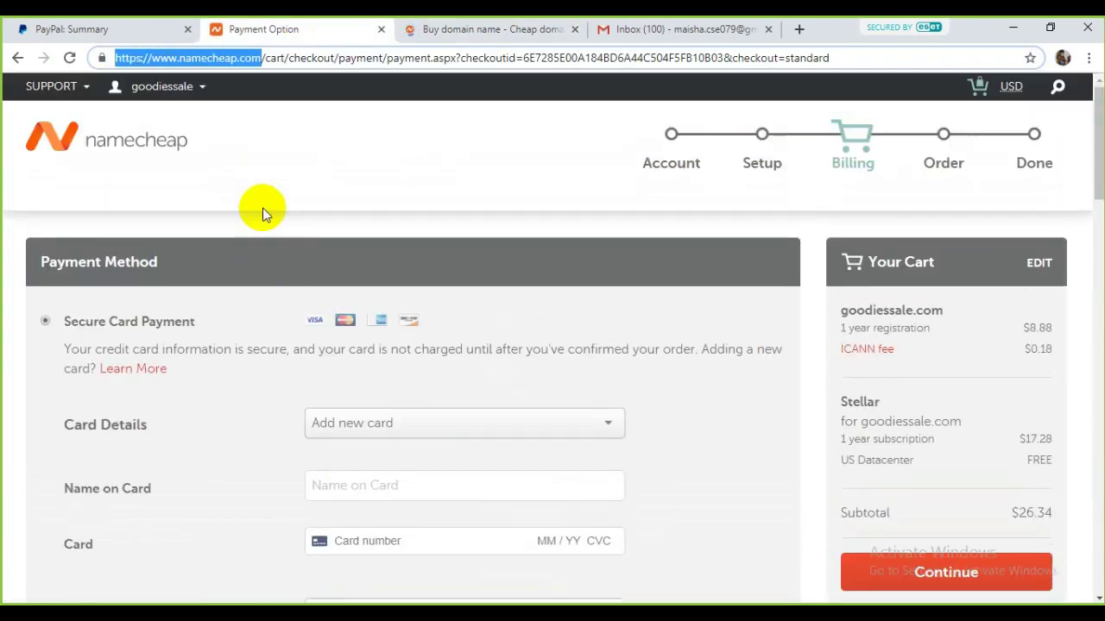
mouse_move(161, 87)
right_click(142, 257)
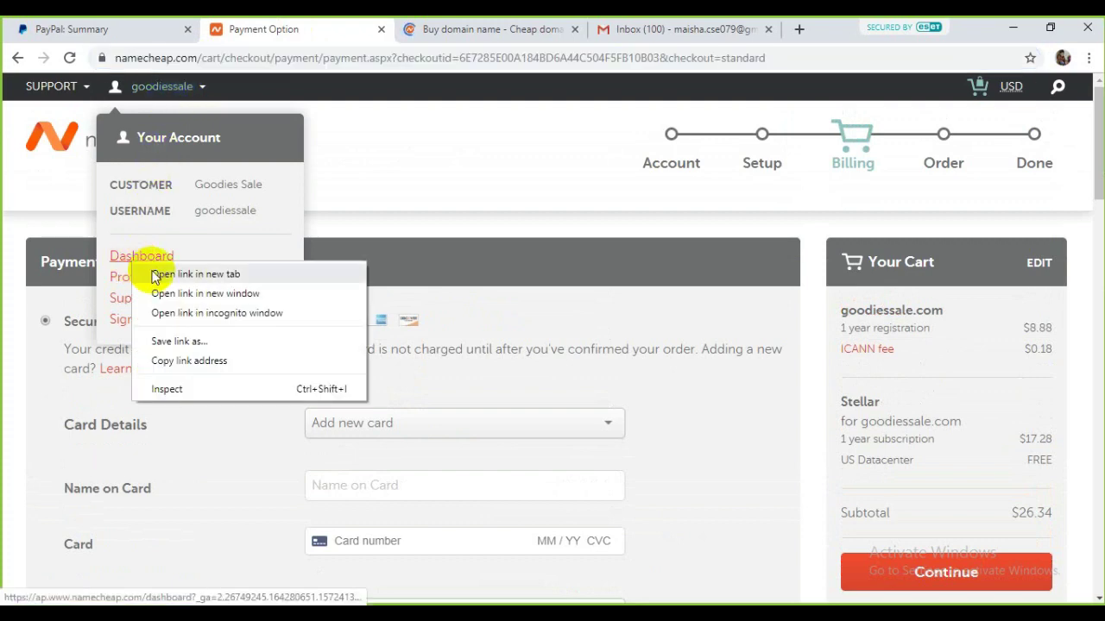
click(194, 271)
Step: Close the extra home page tab and return to the checkout payment page
click(458, 28)
click(615, 26)
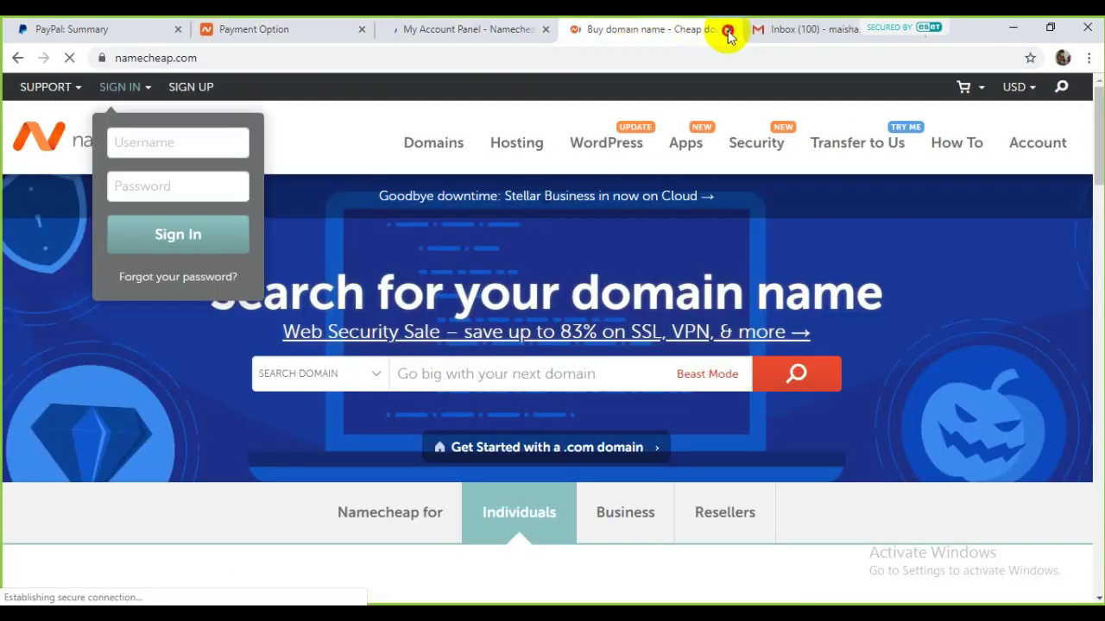
click(729, 28)
click(506, 28)
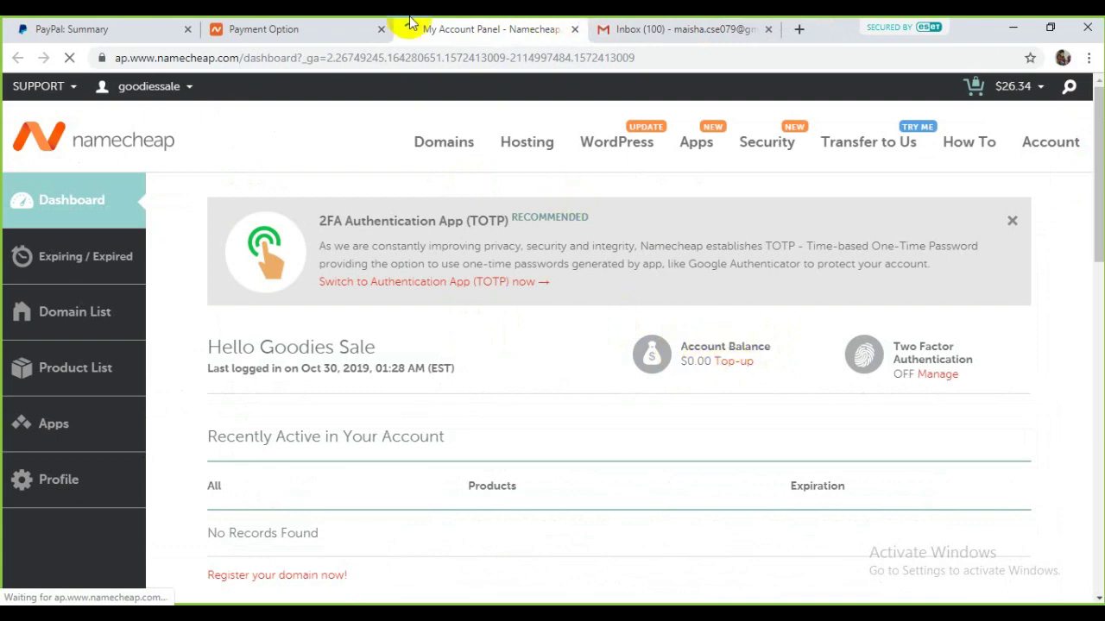
click(388, 34)
scroll(406, 293, down, 4)
scroll(138, 377, down, 3)
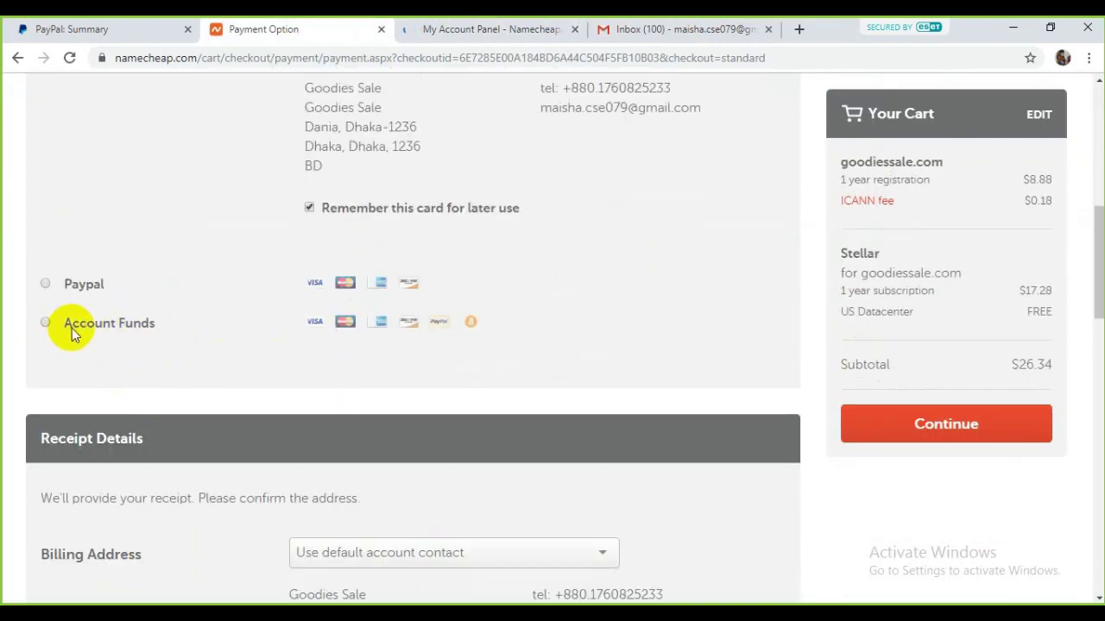
scroll(127, 319, up, 3)
scroll(128, 318, up, 4)
scroll(141, 301, down, 7)
Step: Choose PayPal as the payment method and submit the $26.34 billing step with auto-renew on
click(45, 204)
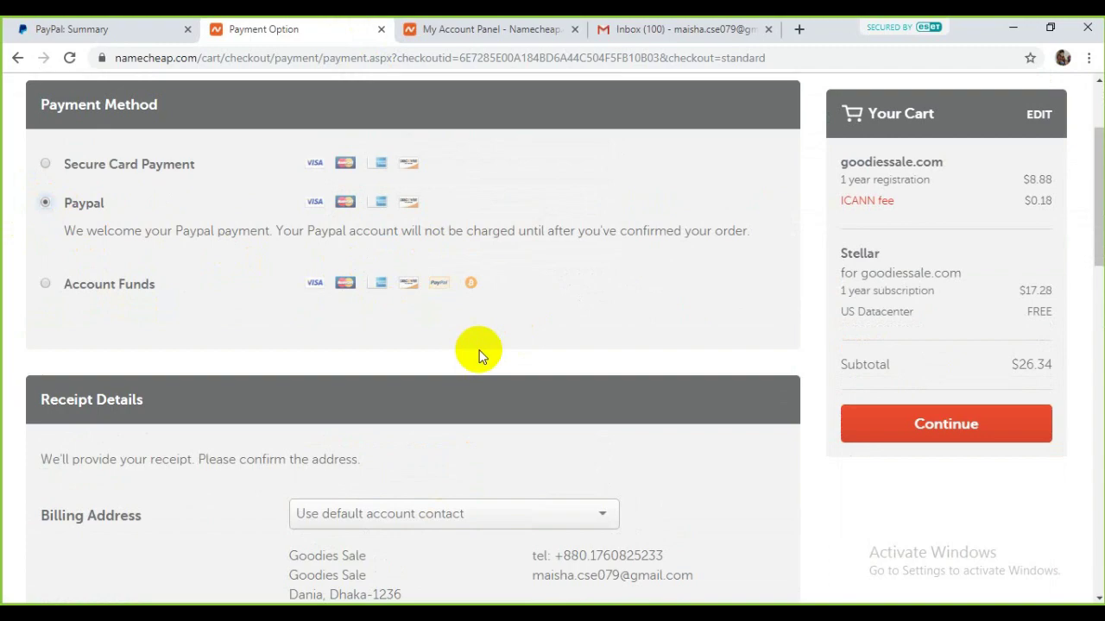
scroll(479, 352, down, 12)
scroll(160, 432, up, 2)
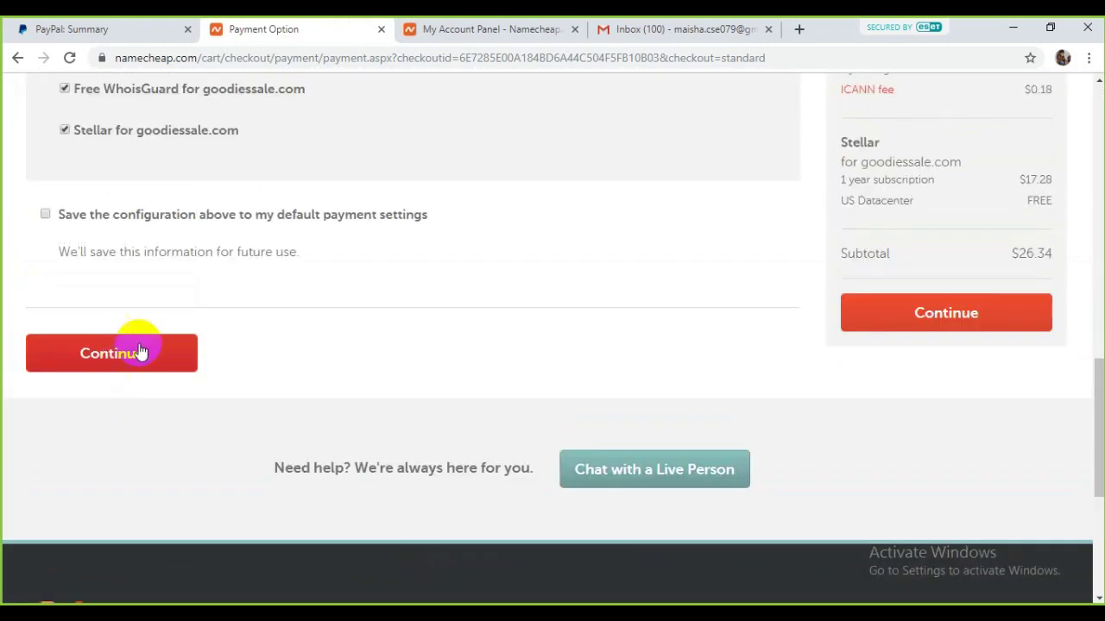
scroll(191, 384, up, 2)
scroll(397, 389, up, 3)
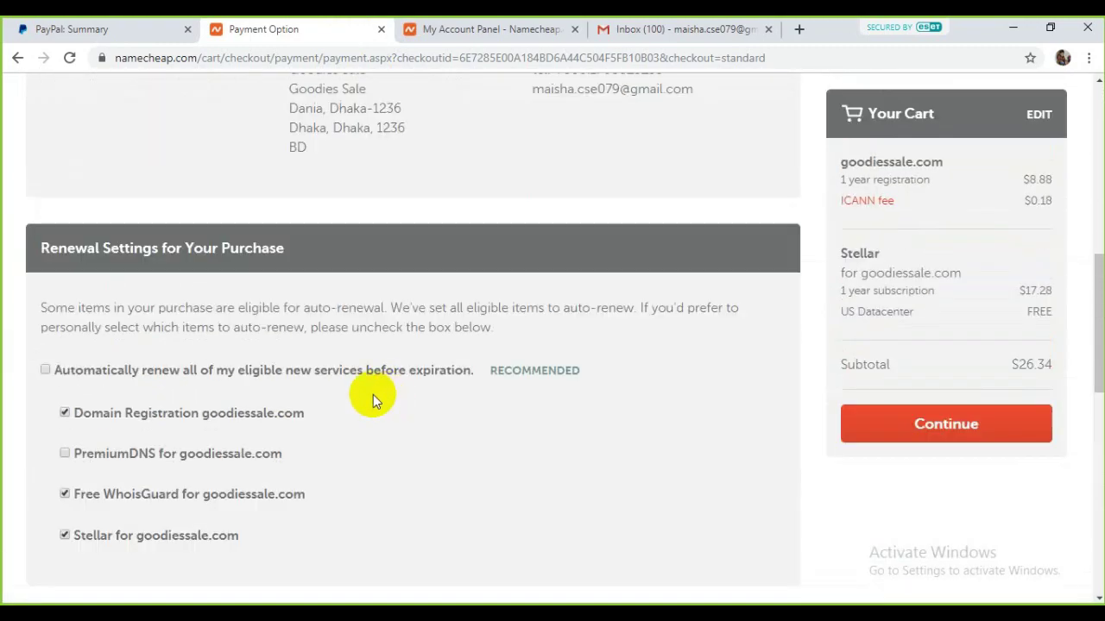
scroll(343, 397, down, 2)
scroll(244, 481, down, 2)
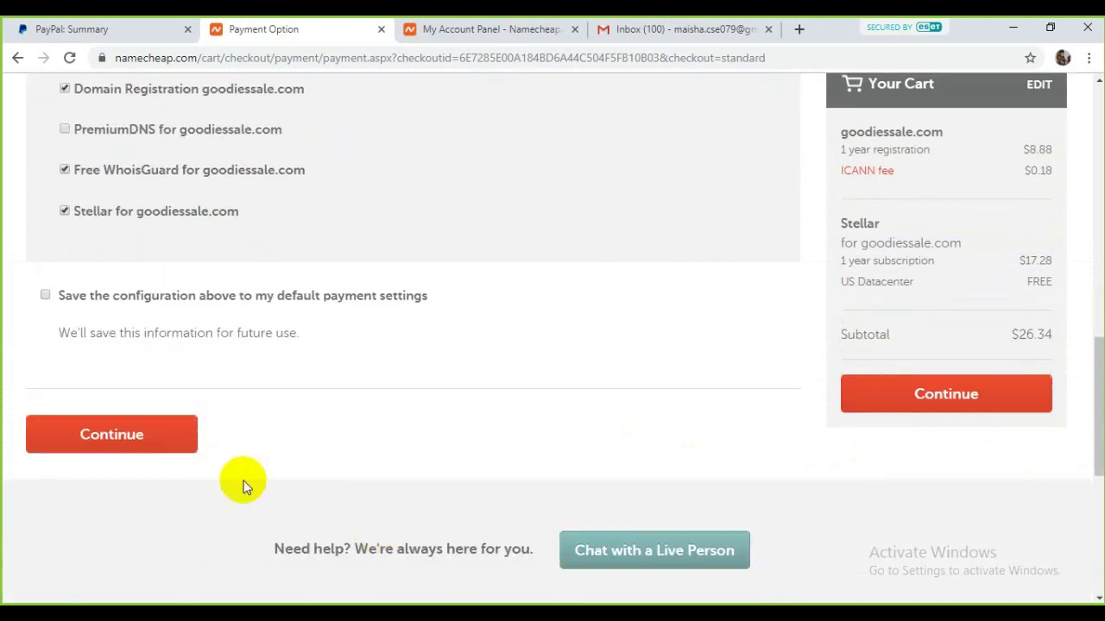
click(178, 439)
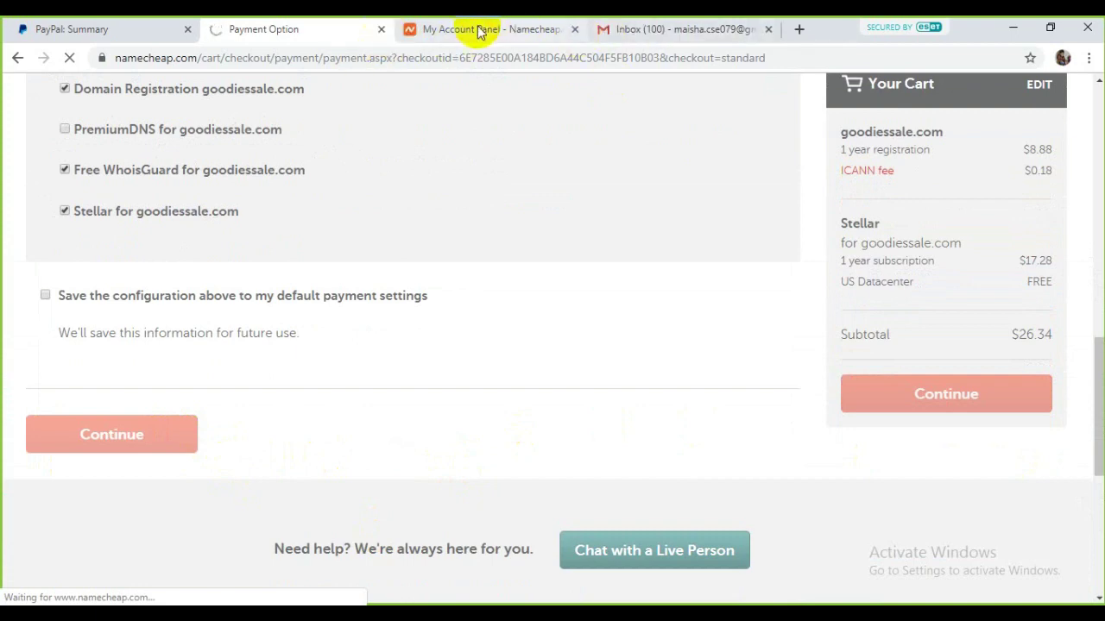
Step: Tick the Terms of Service agreement on the Place Your Order page
click(617, 26)
click(269, 27)
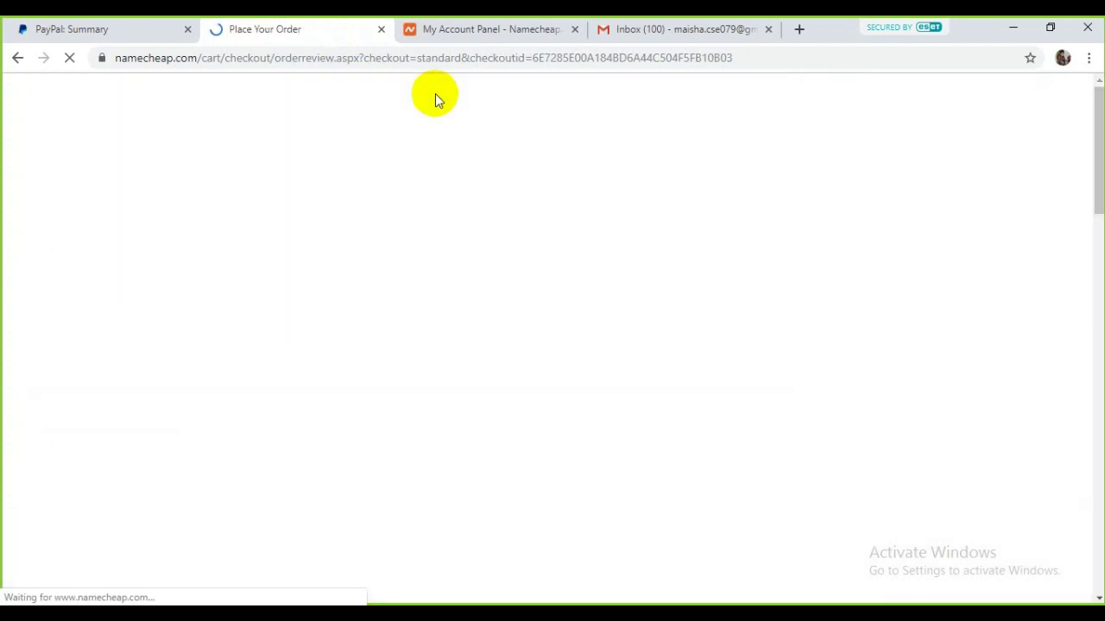
scroll(479, 269, down, 5)
scroll(523, 320, down, 8)
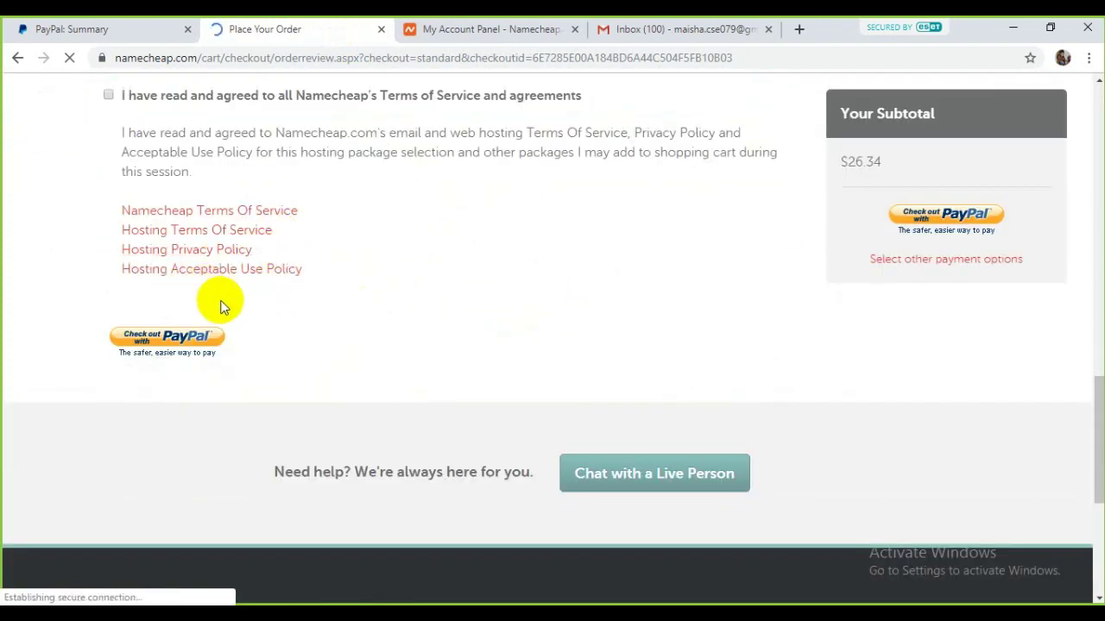
scroll(135, 294, up, 2)
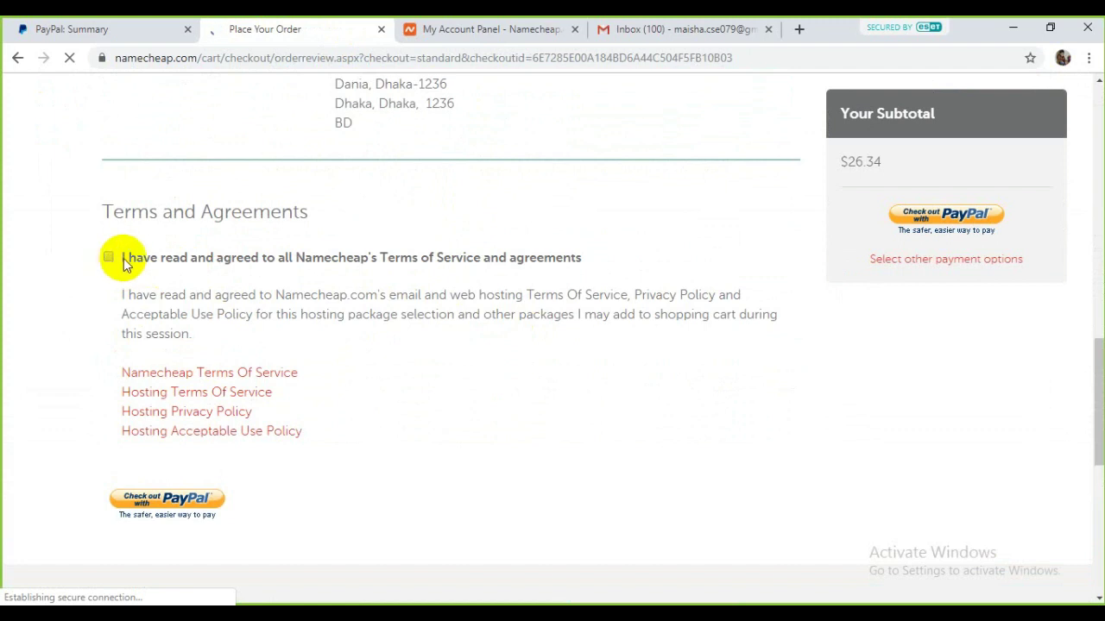
click(109, 258)
scroll(324, 431, down, 3)
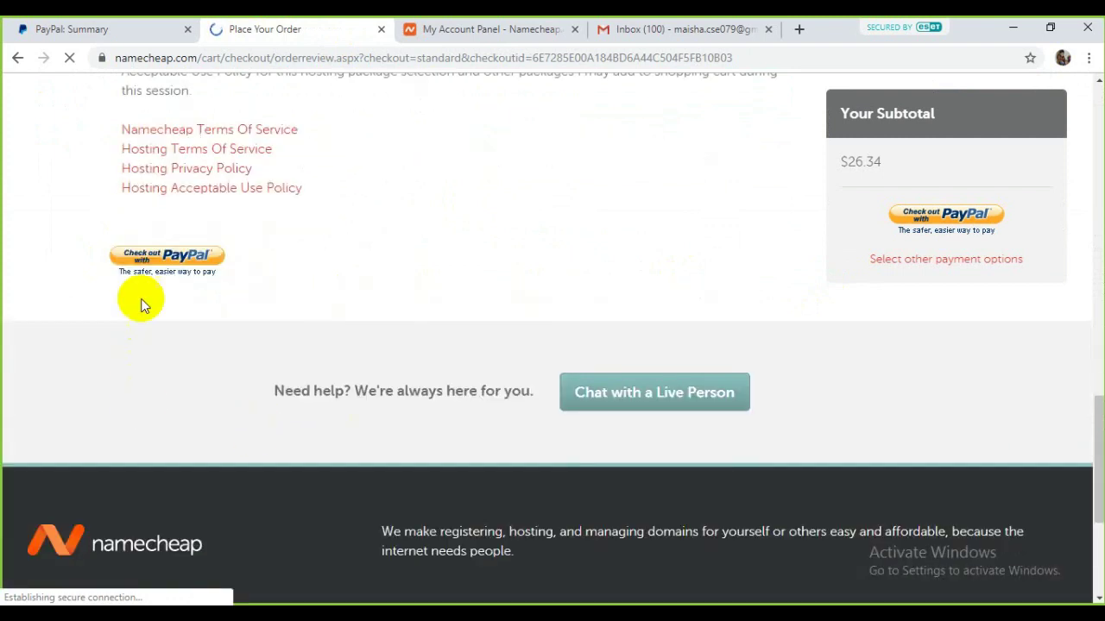
Step: Check out with PayPal and pay the $26.34 from the PayPal Balance
click(191, 264)
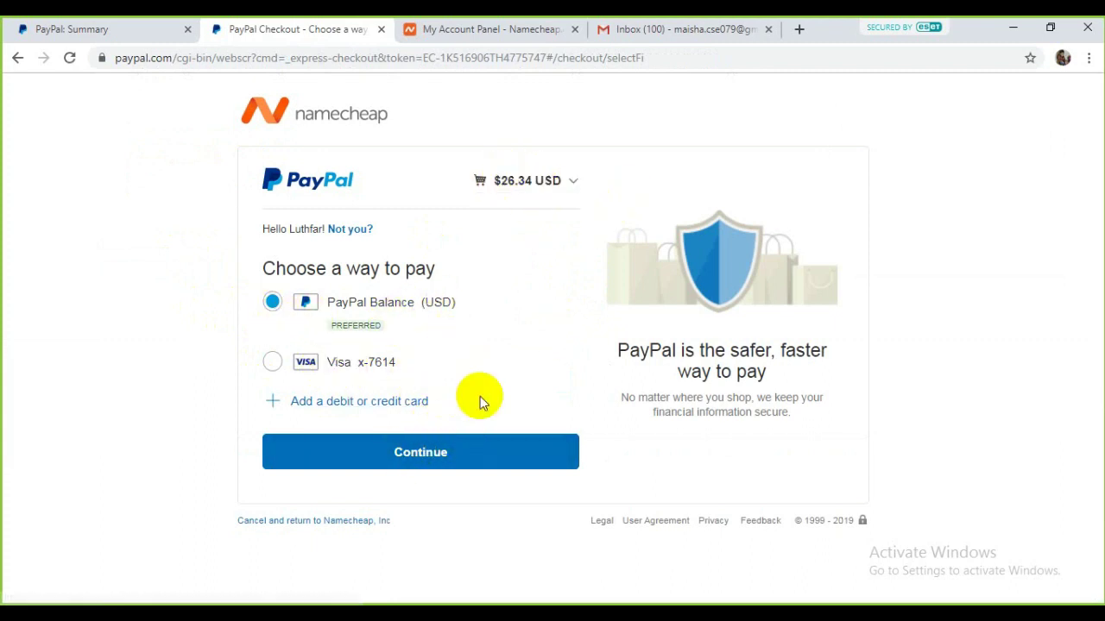
click(422, 463)
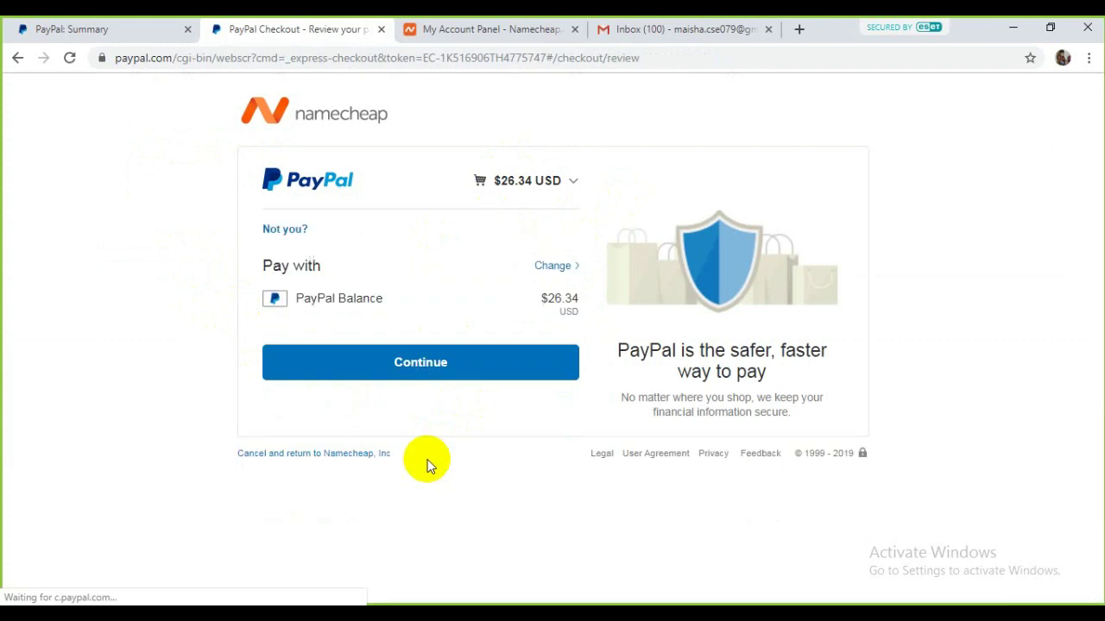
click(432, 368)
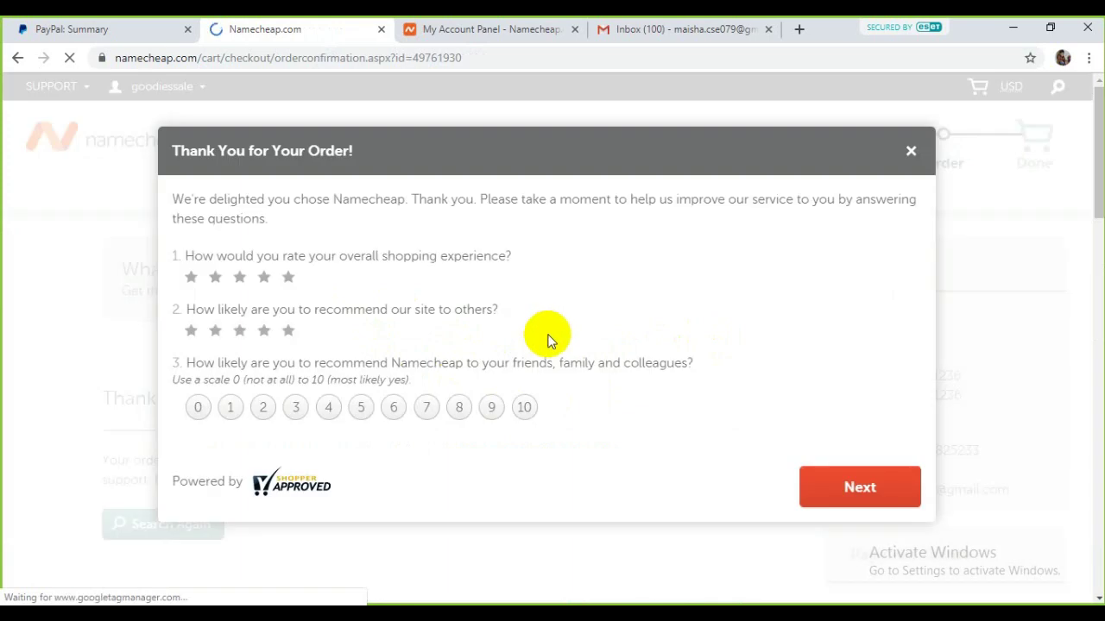
Step: Give both survey questions five stars, a recommendation score of 10, and submit
click(289, 277)
click(288, 331)
click(523, 407)
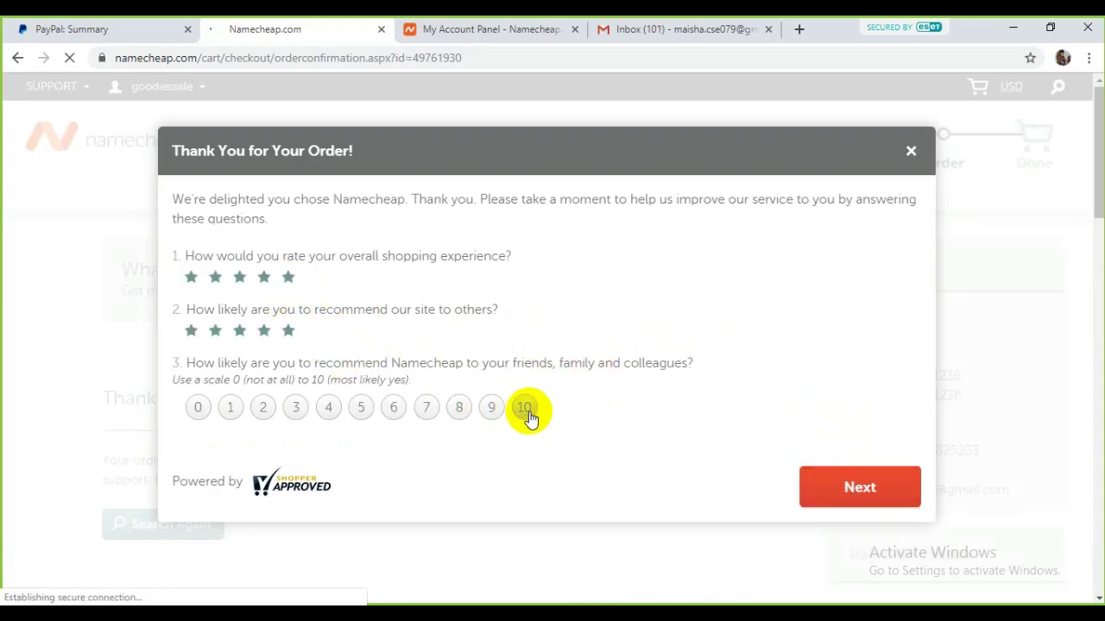
click(854, 485)
click(819, 373)
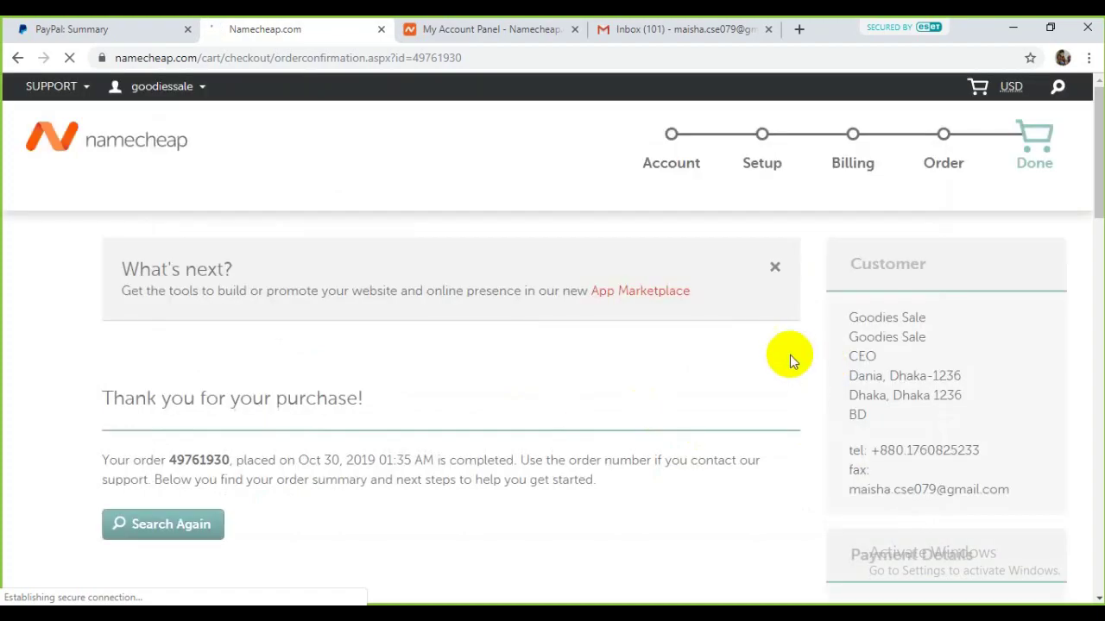
Step: Open management for the goodiessale.com domain registration and go to the Gmail inbox
scroll(545, 315, down, 4)
scroll(776, 384, down, 2)
scroll(751, 316, up, 1)
click(757, 267)
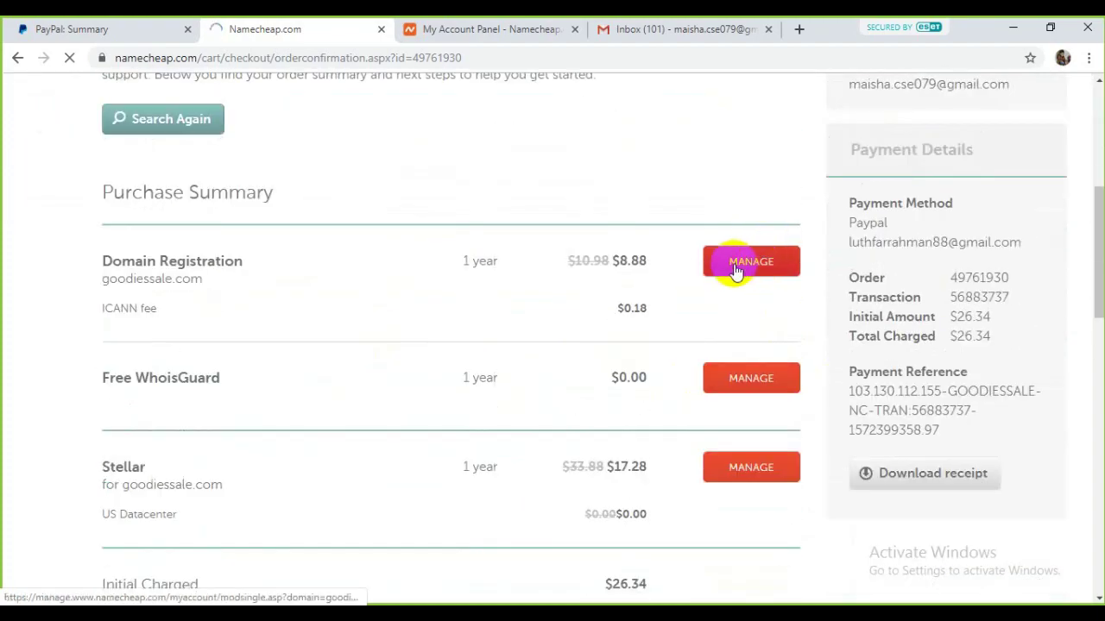
click(462, 26)
click(608, 25)
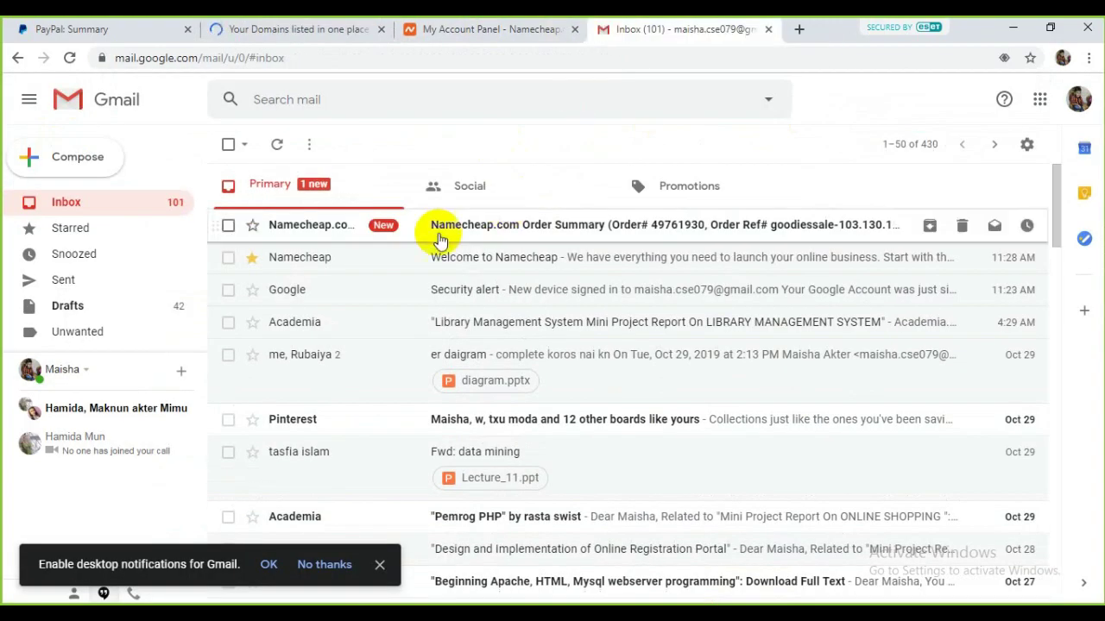
Step: Read the Namecheap Order Summary email, go back to the inbox, and close the account panel tab
click(441, 228)
scroll(484, 358, down, 5)
scroll(340, 295, up, 5)
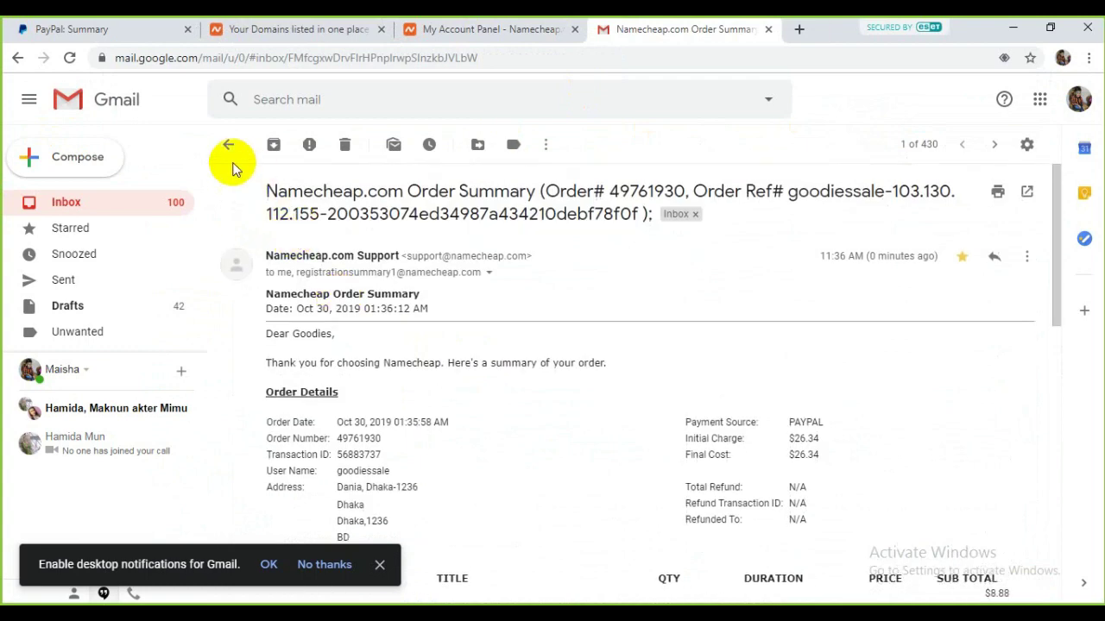
click(229, 145)
scroll(455, 296, down, 4)
click(574, 29)
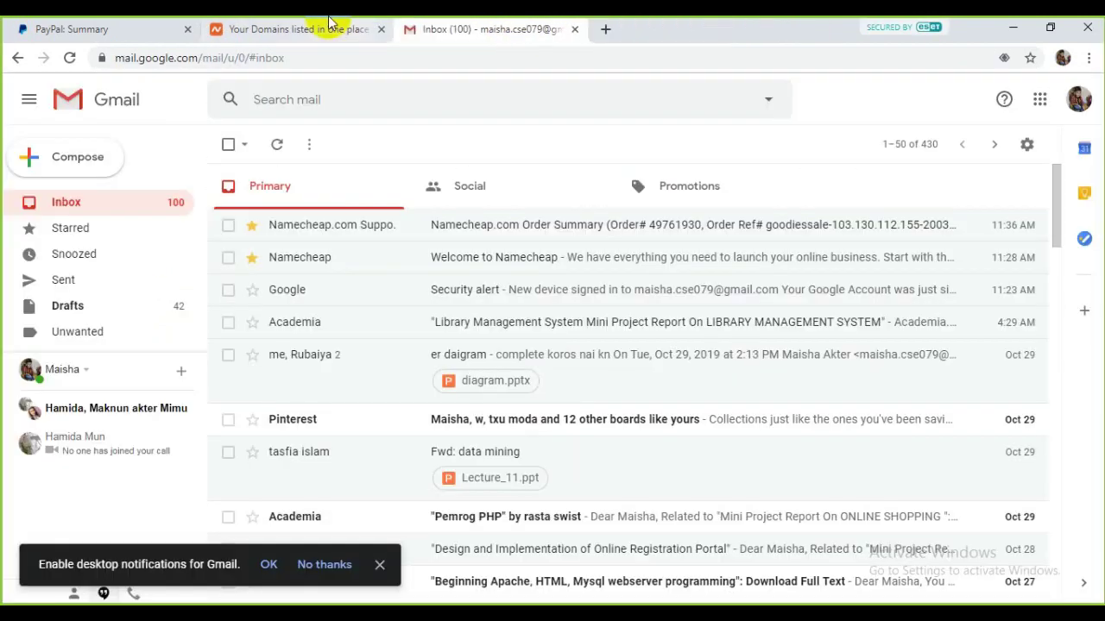
click(328, 26)
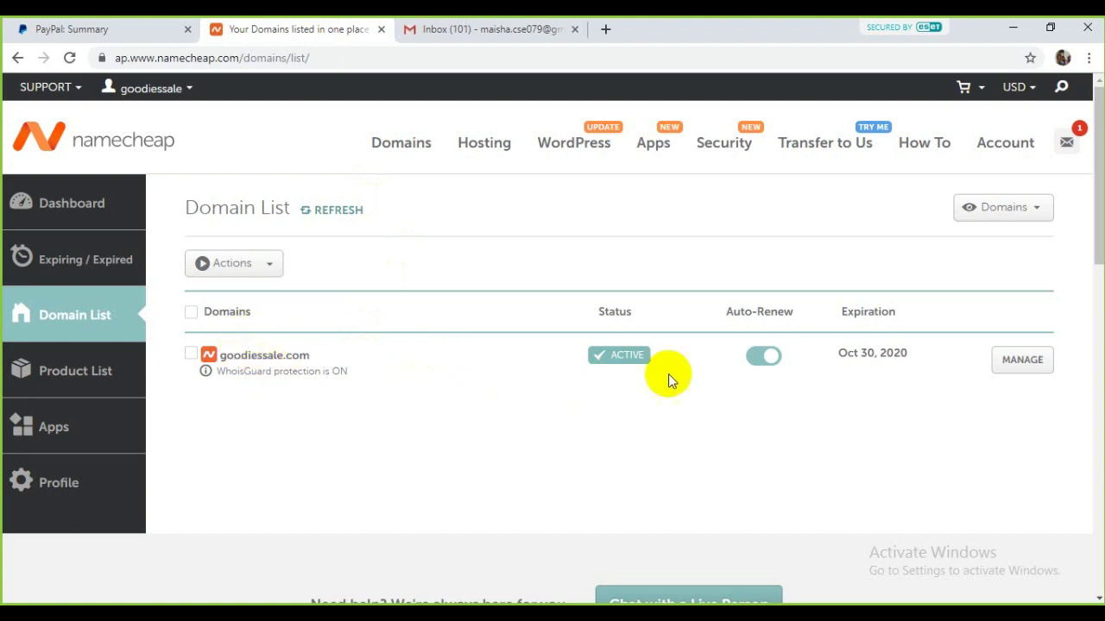
Step: Open the Namecheap account dashboard and view the goodiessale.com product list
click(85, 206)
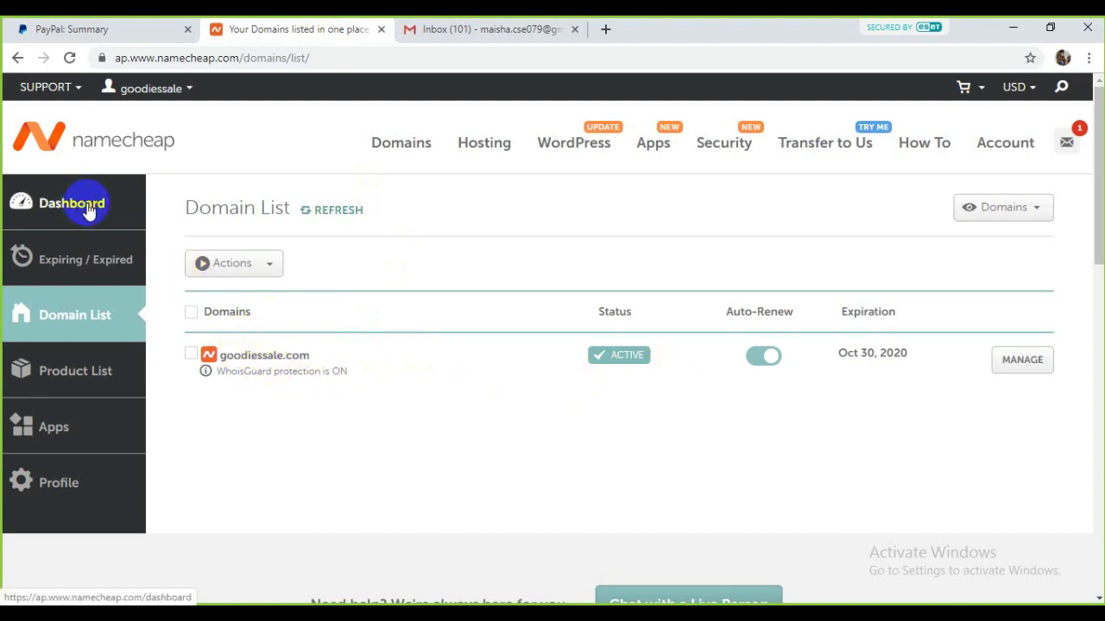
click(81, 324)
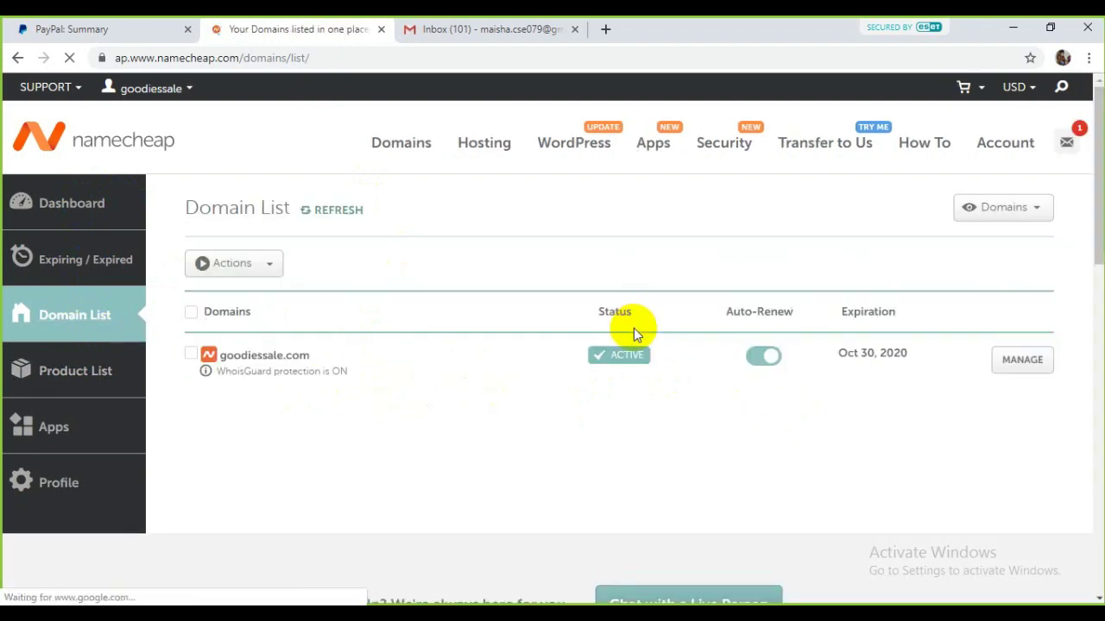
scroll(673, 326, down, 3)
scroll(604, 315, up, 3)
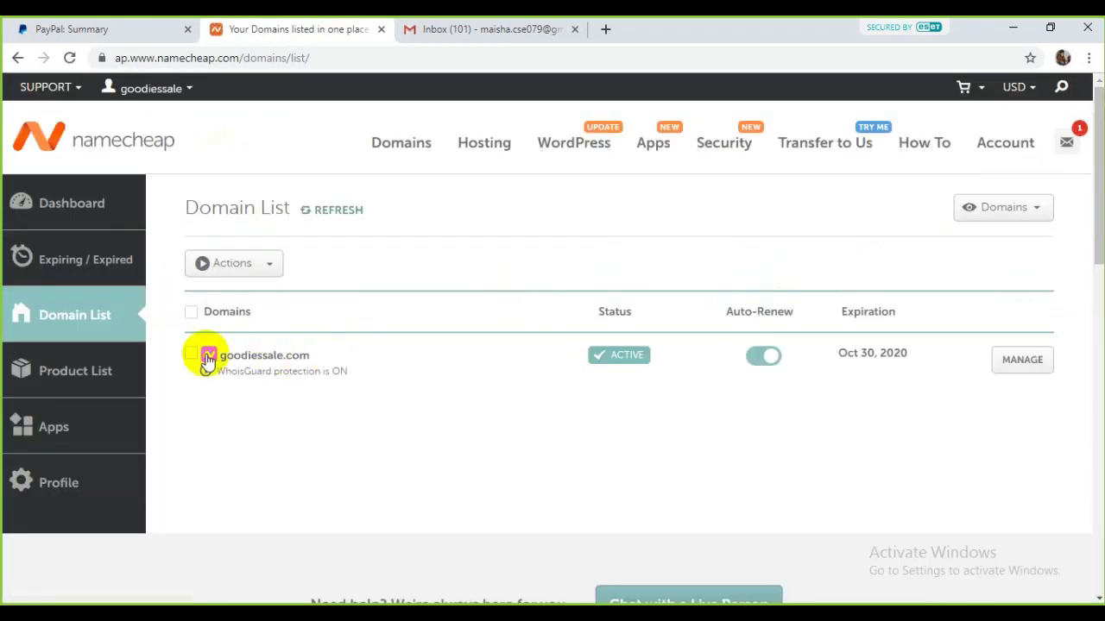
click(74, 216)
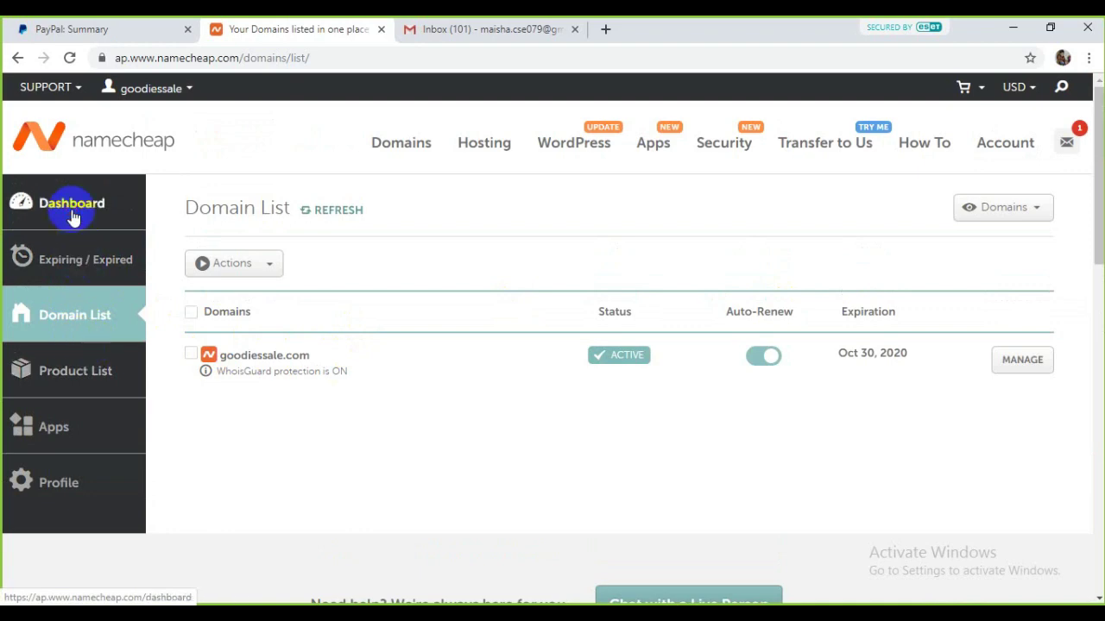
scroll(448, 250, down, 2)
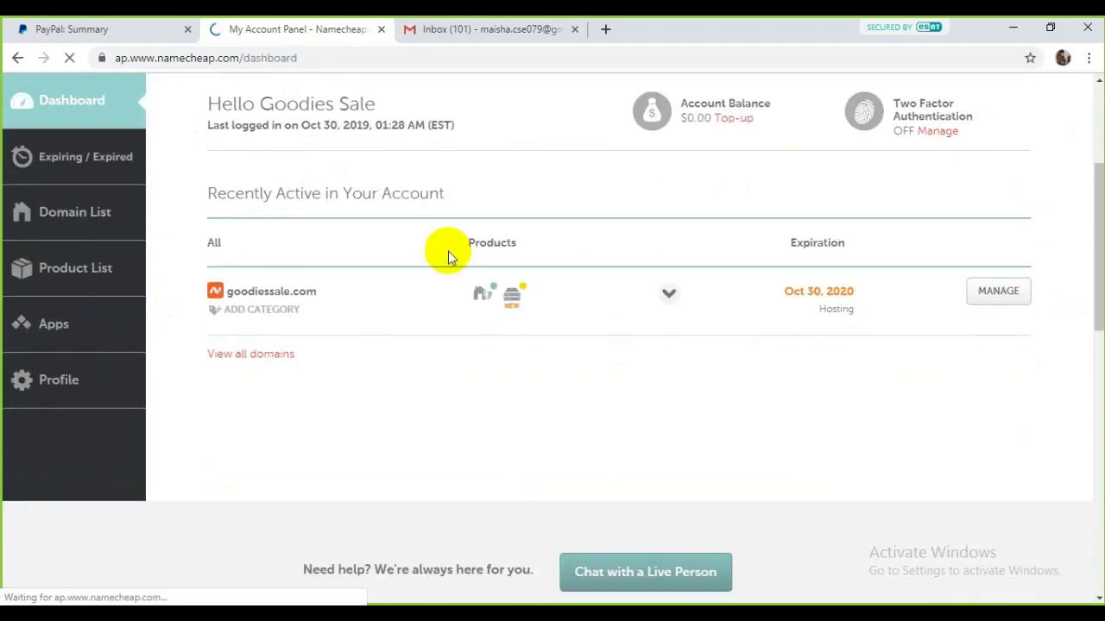
mouse_move(481, 300)
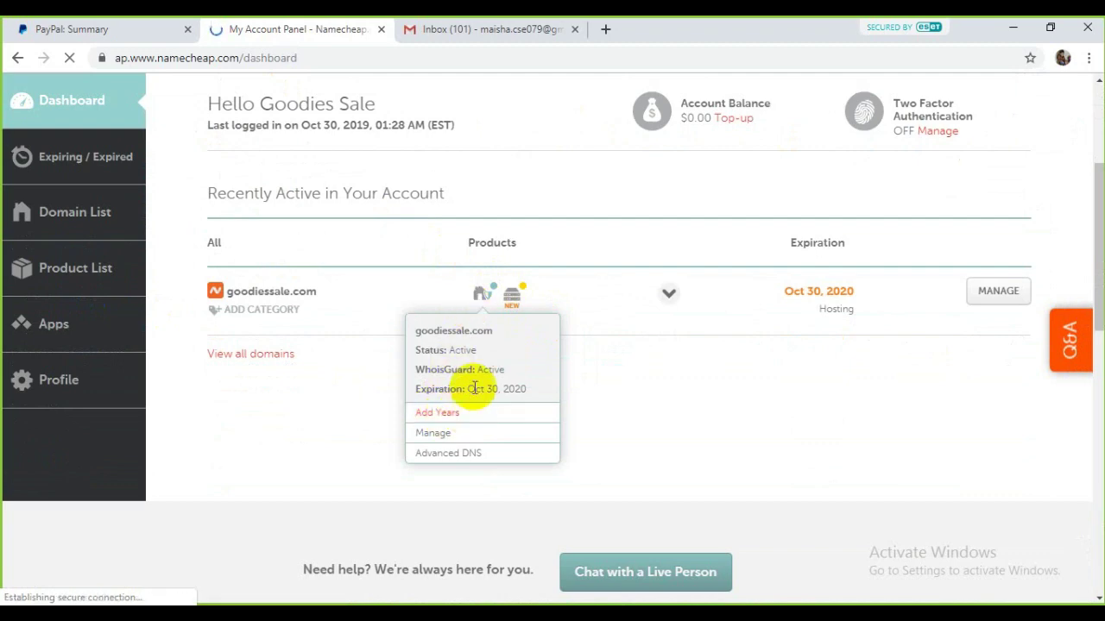
scroll(914, 207, up, 3)
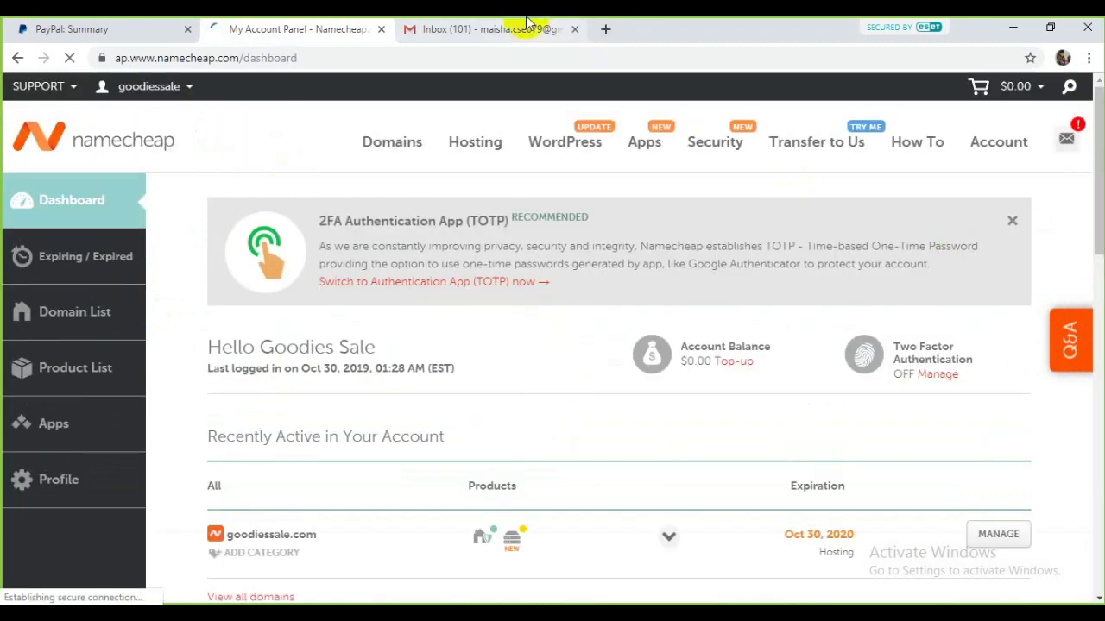
Step: Star the hosting account details email, then reload the dashboard to show PositiveSSL
click(518, 29)
click(252, 224)
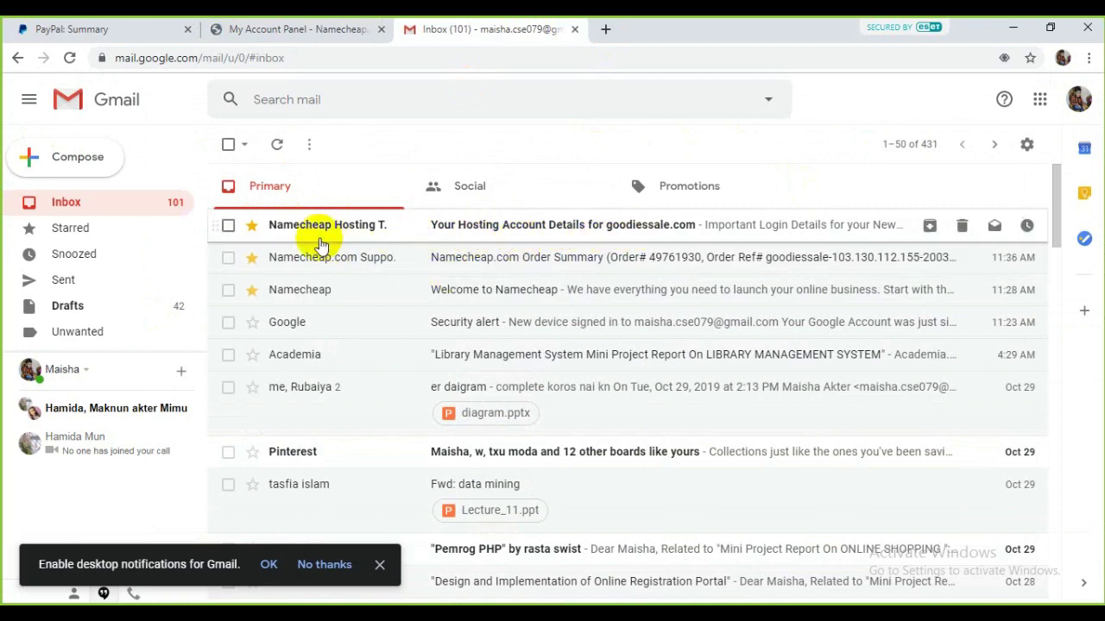
click(291, 29)
scroll(739, 353, down, 4)
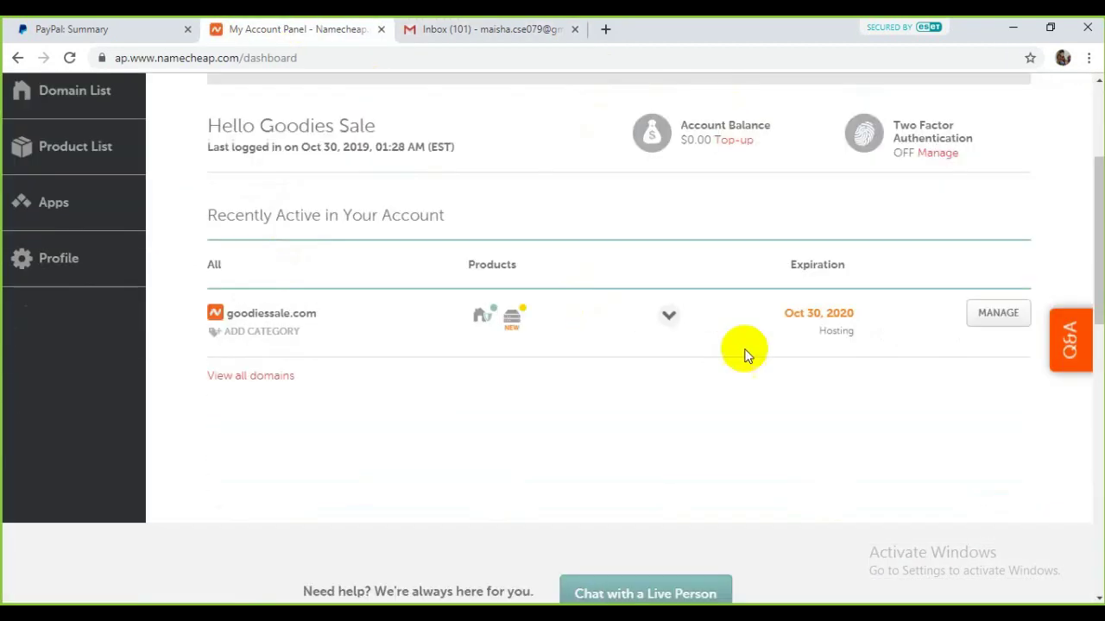
mouse_move(525, 293)
click(70, 57)
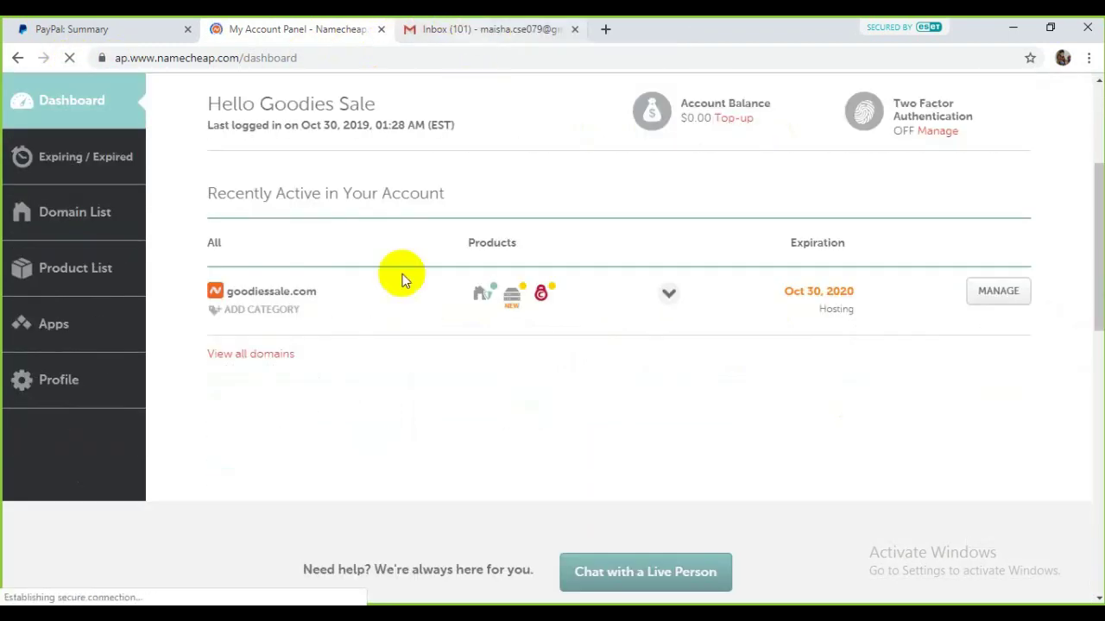
mouse_move(509, 304)
mouse_move(540, 296)
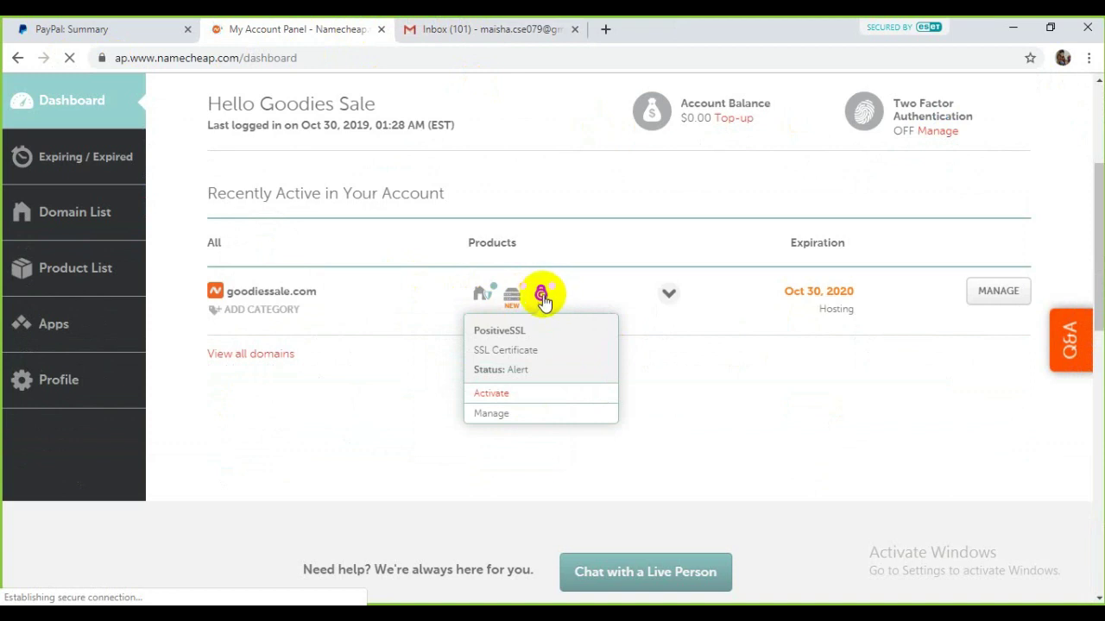
scroll(550, 308, down, 2)
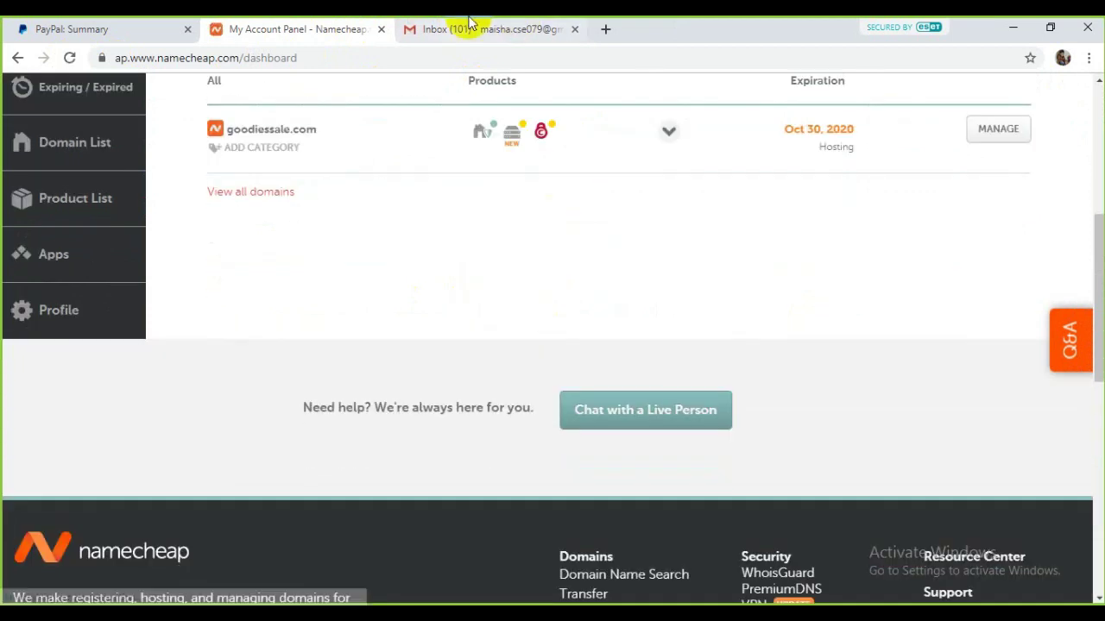
scroll(518, 233, up, 2)
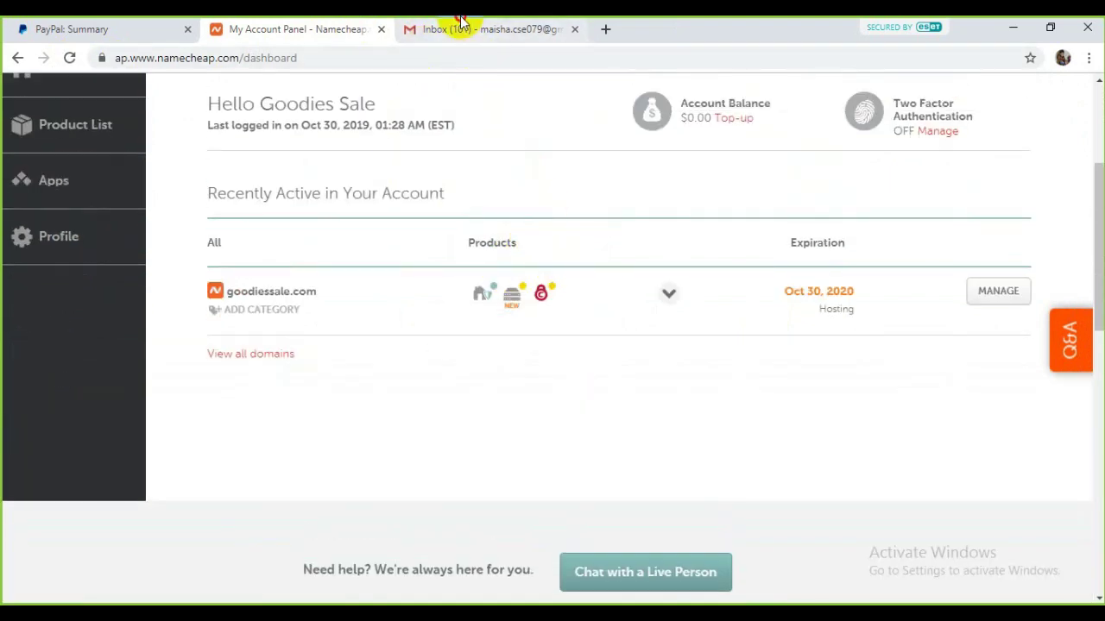
Step: Check the hosting account details email in Gmail and decline saving the cPanel password
click(458, 26)
click(372, 223)
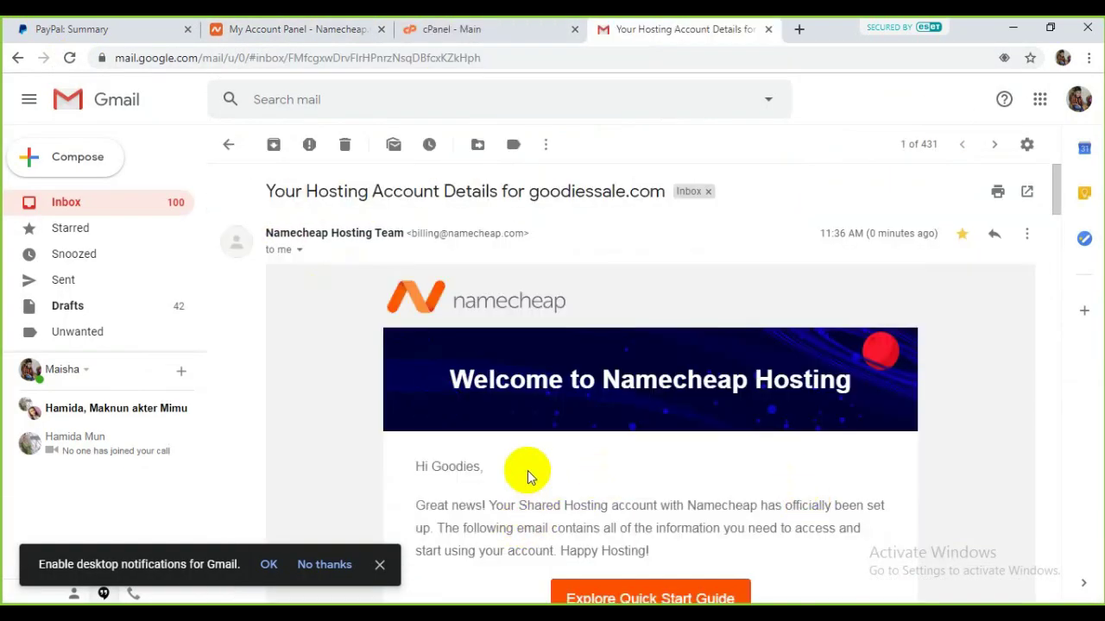
click(229, 145)
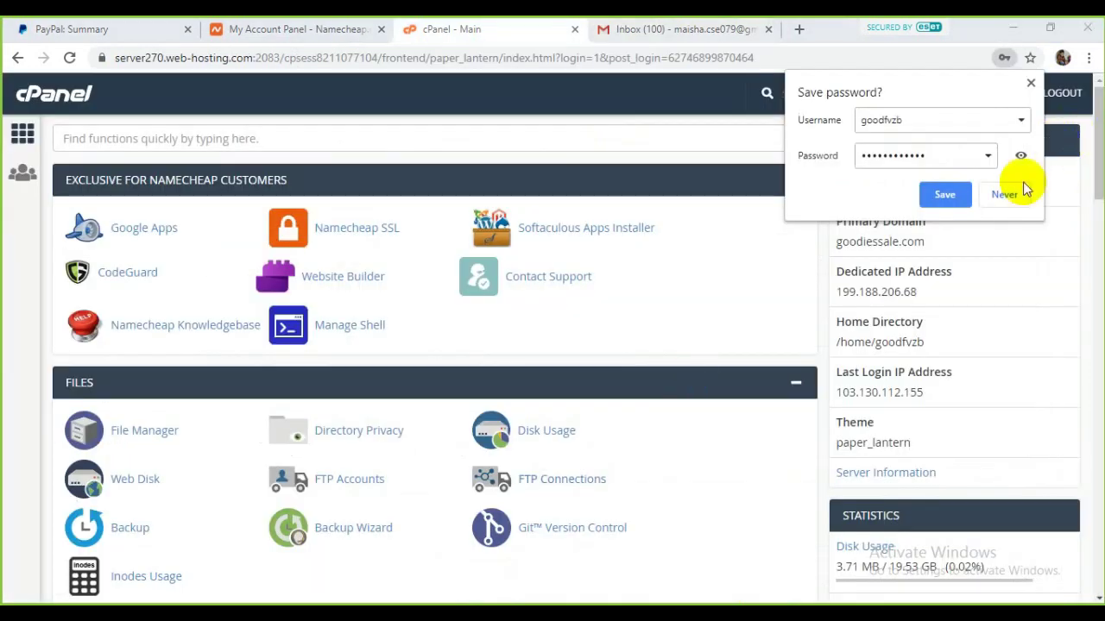
click(1031, 85)
click(683, 29)
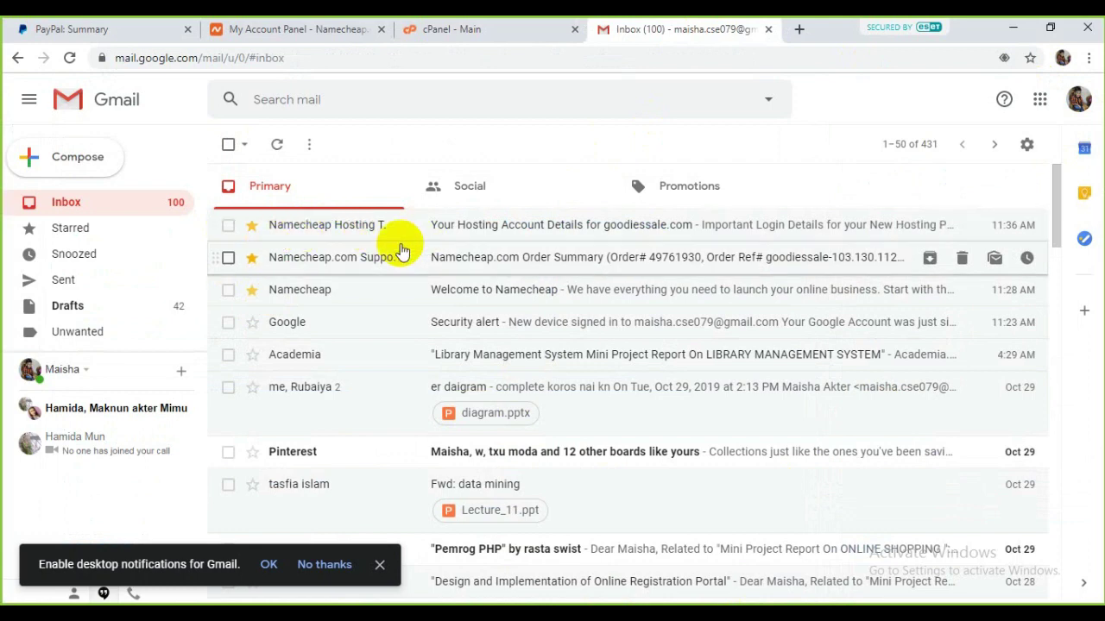
click(471, 26)
click(751, 25)
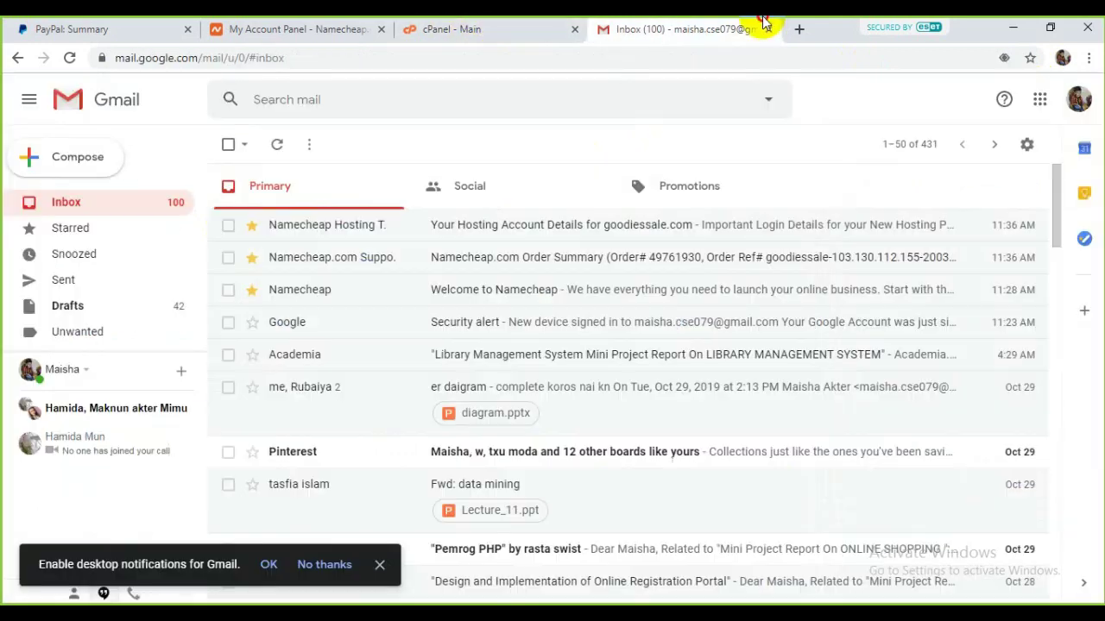
Step: Back in cPanel, open Namecheap SSL under Exclusive for Namecheap Customers
click(483, 29)
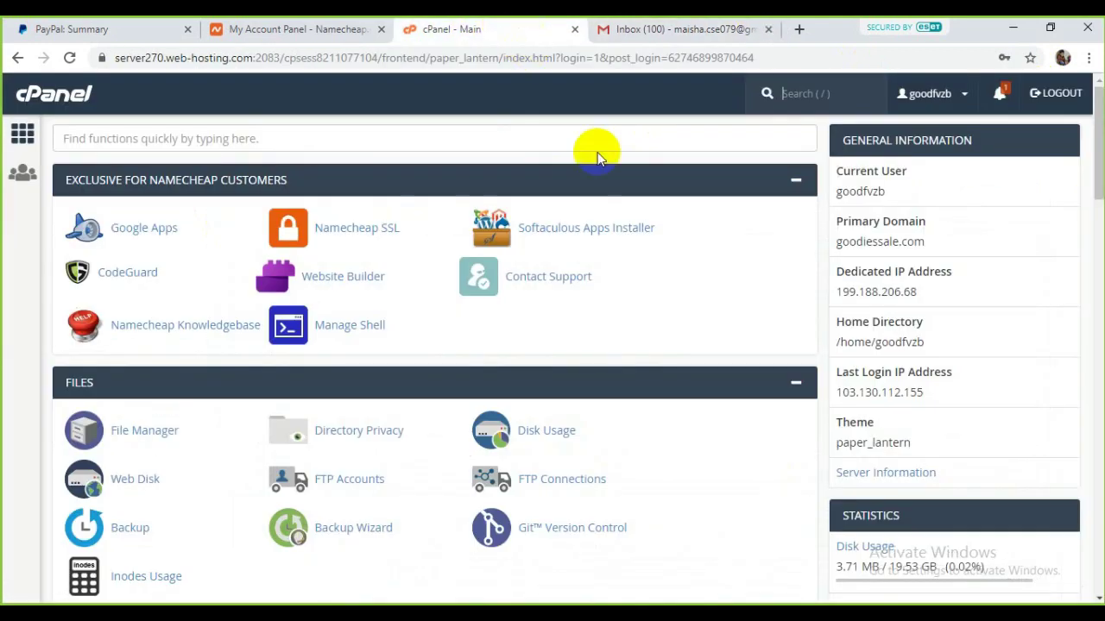
click(336, 28)
scroll(401, 216, up, 2)
scroll(336, 312, down, 1)
scroll(337, 312, down, 2)
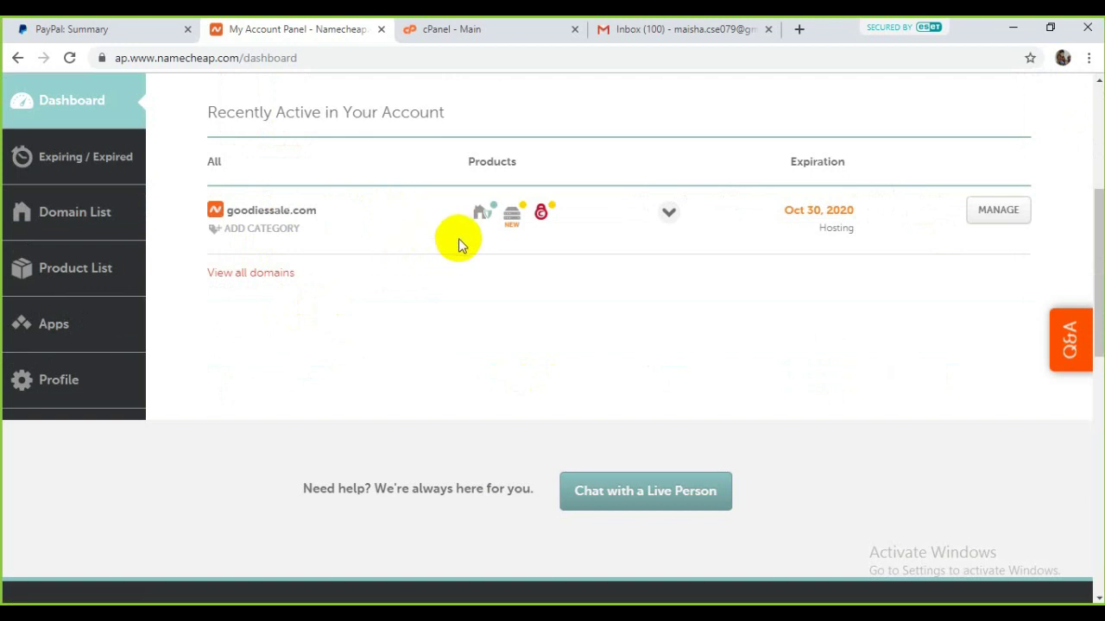
click(467, 31)
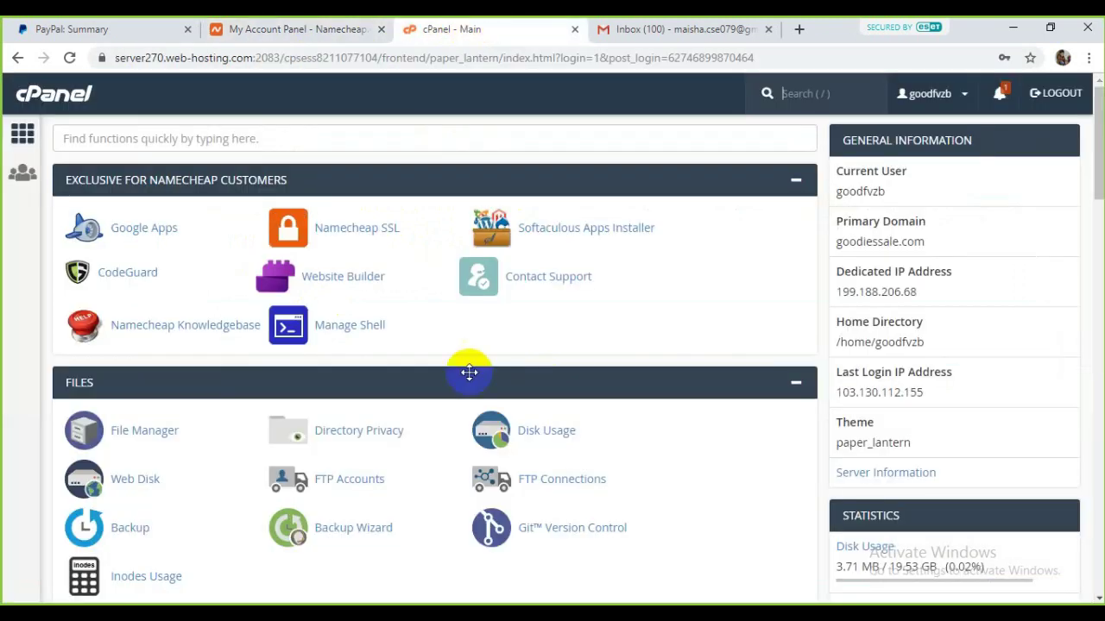
click(361, 228)
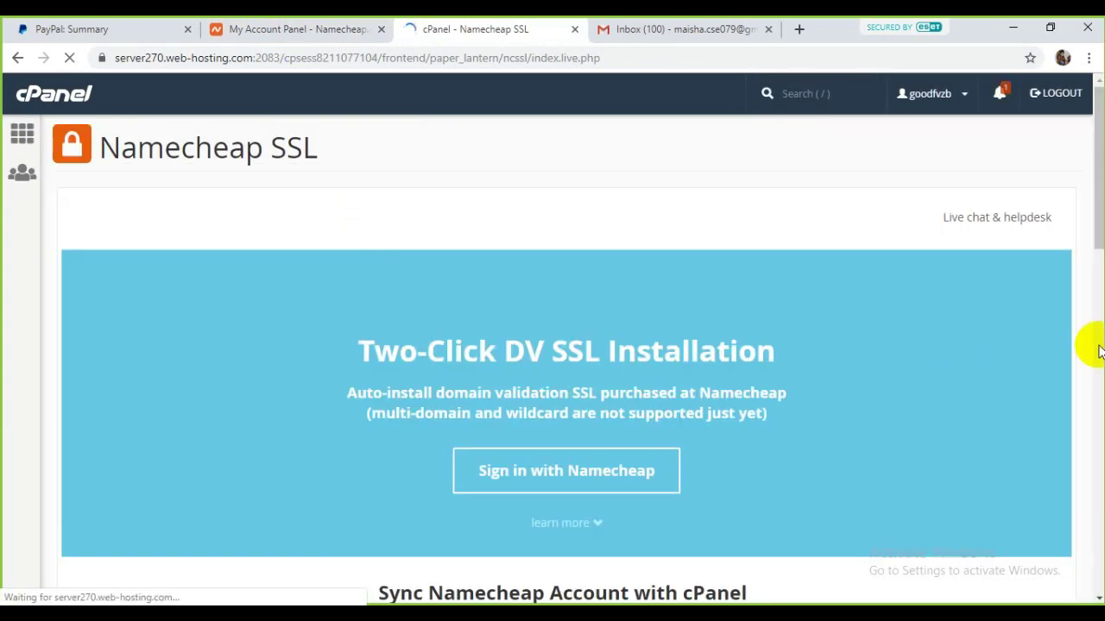
Step: Connect cPanel to the Namecheap account and allow it access to the profile
scroll(555, 336, down, 3)
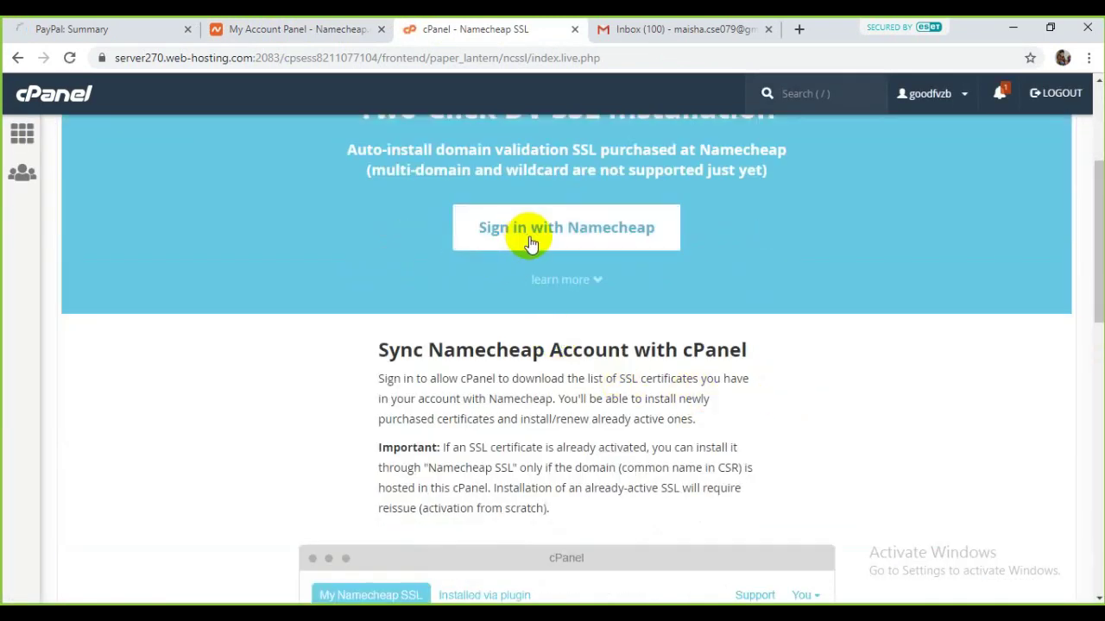
click(619, 233)
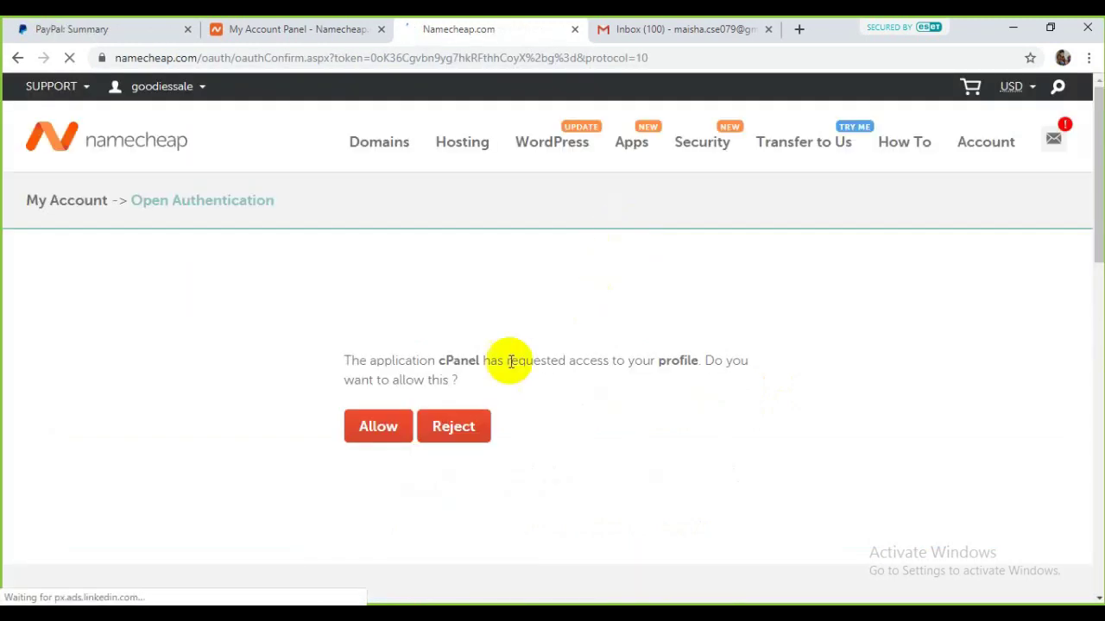
click(393, 422)
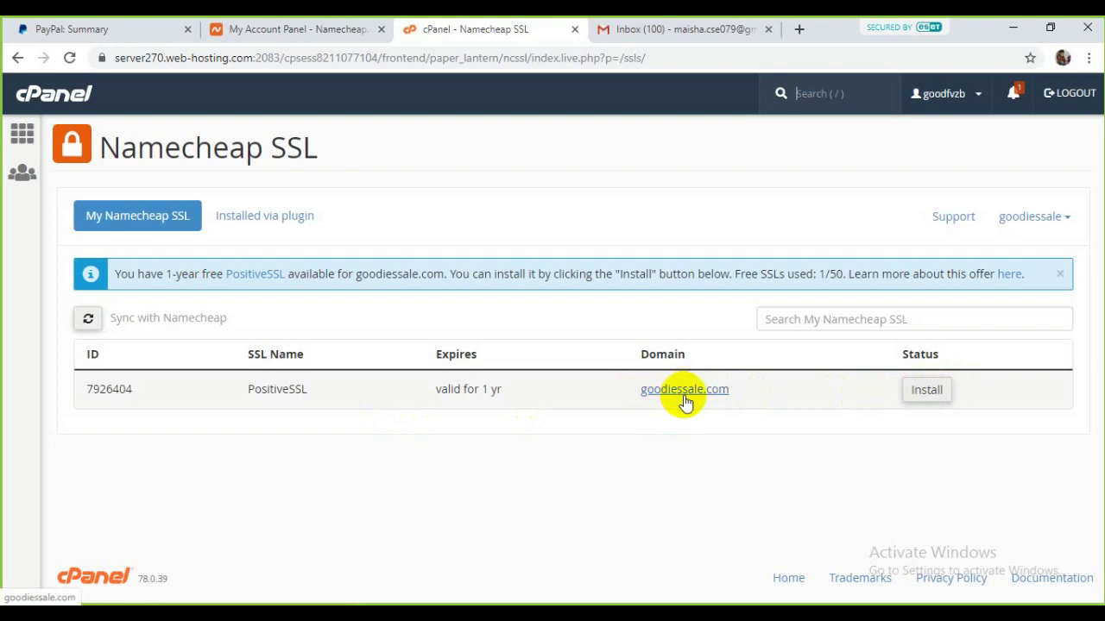
Step: Install PositiveSSL on goodiessale.com, replacing the existing certificate
click(926, 391)
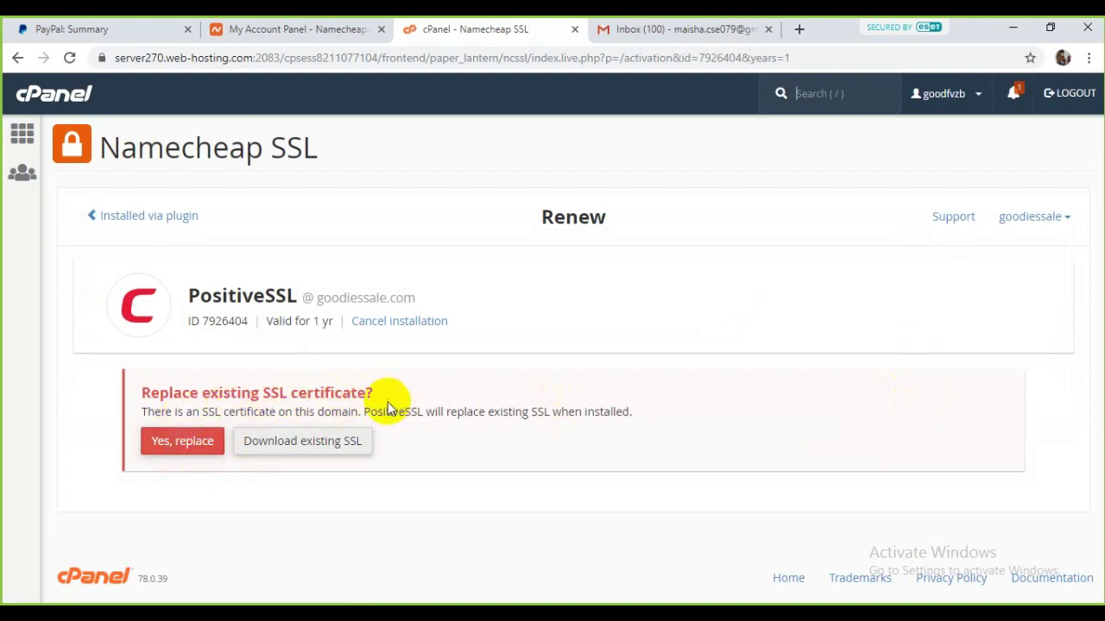
click(196, 444)
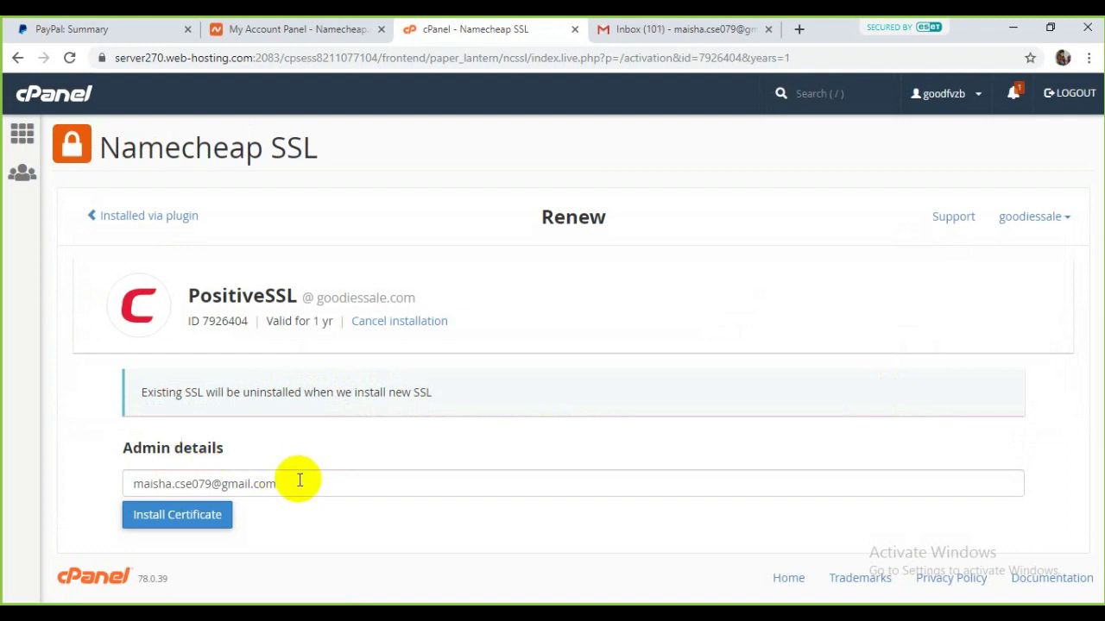
click(187, 516)
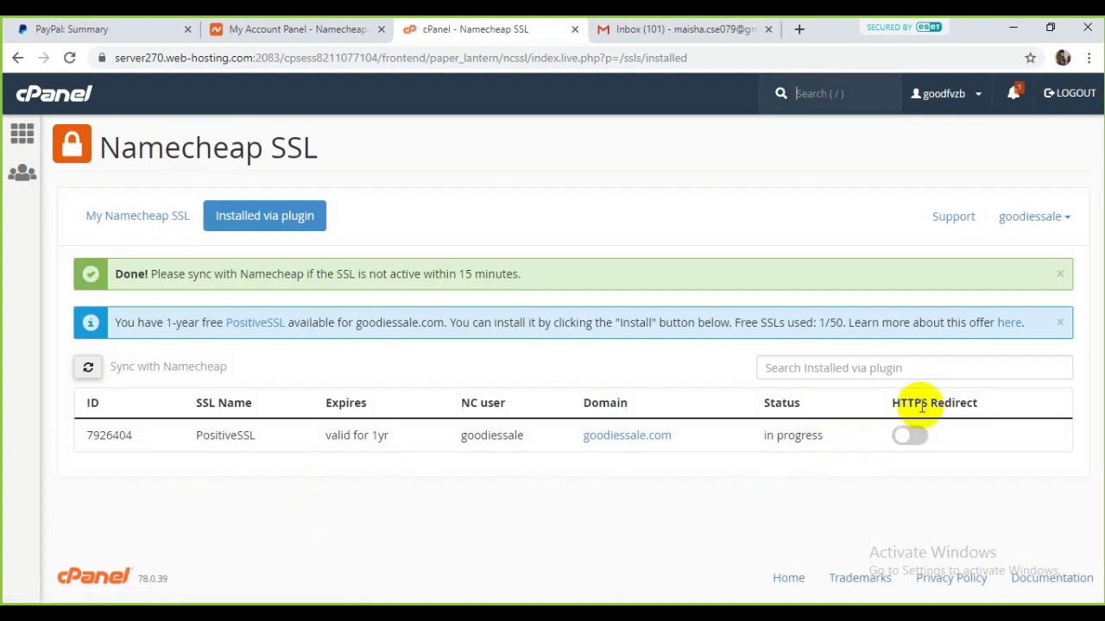
Step: Switch on HTTPS Redirect for goodiessale.com
click(916, 438)
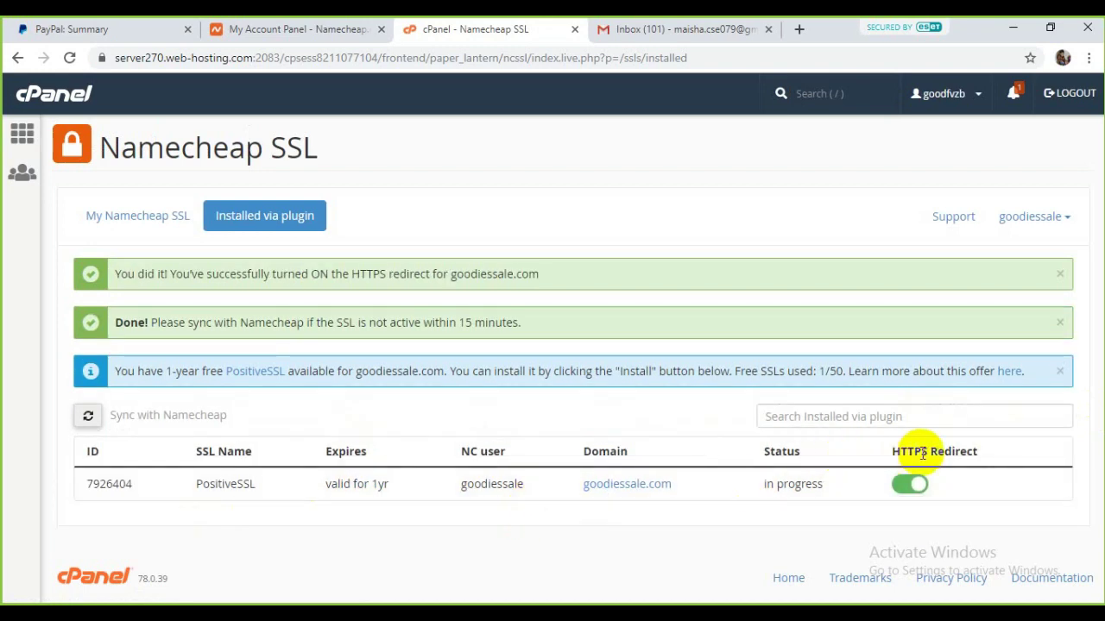
click(312, 28)
click(483, 31)
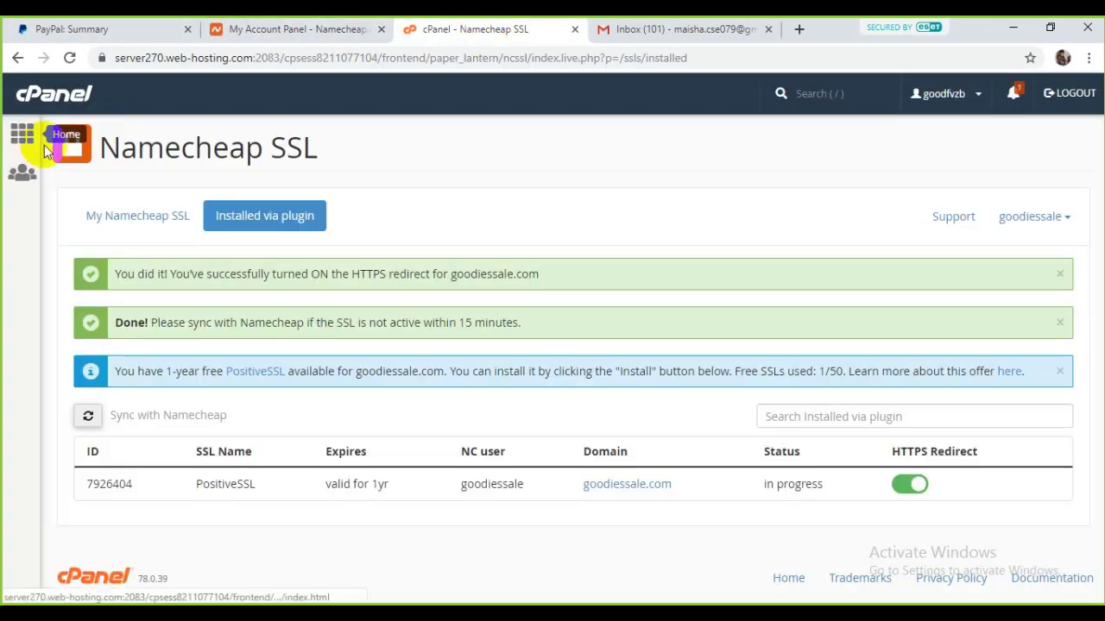
Step: From the cPanel home page, open Softaculous's WordPress installer and start a new installation
click(45, 102)
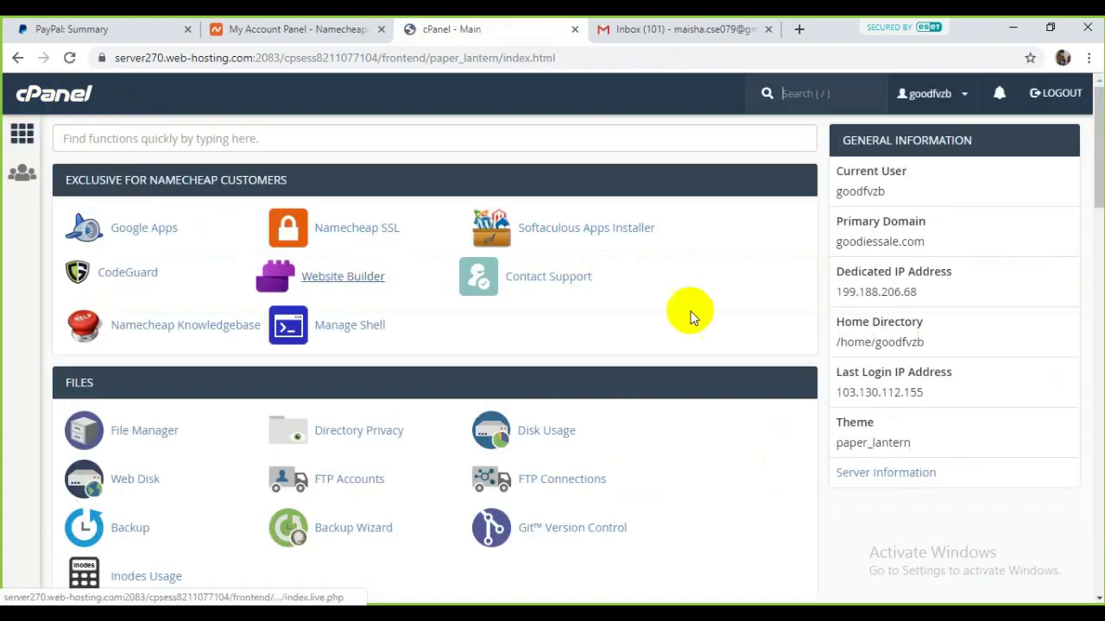
scroll(647, 346, down, 2)
scroll(612, 386, down, 20)
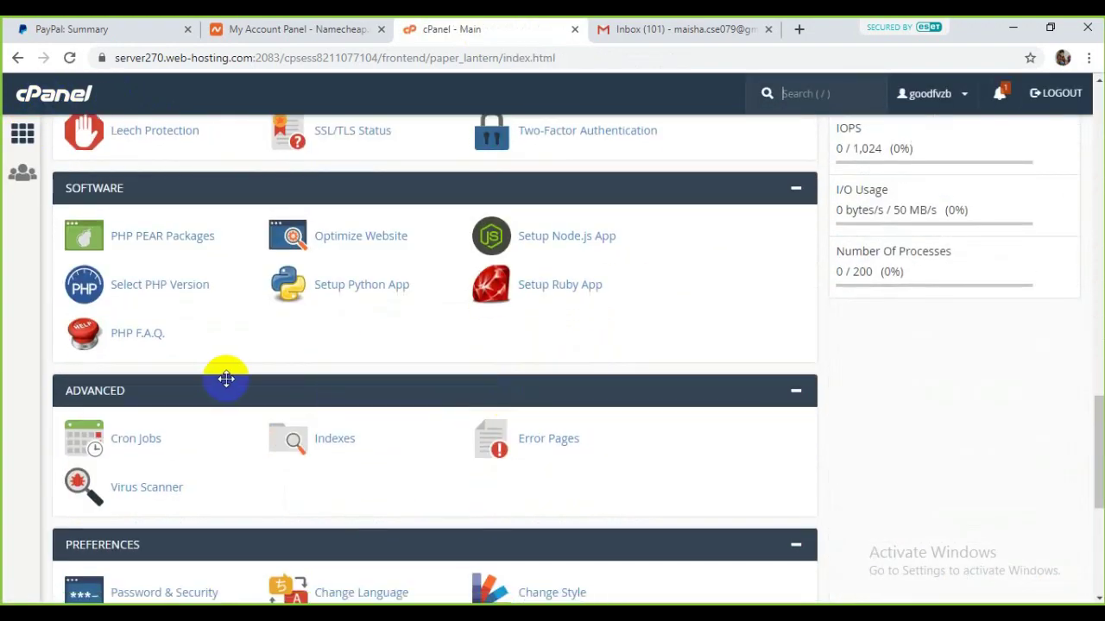
scroll(254, 380, down, 2)
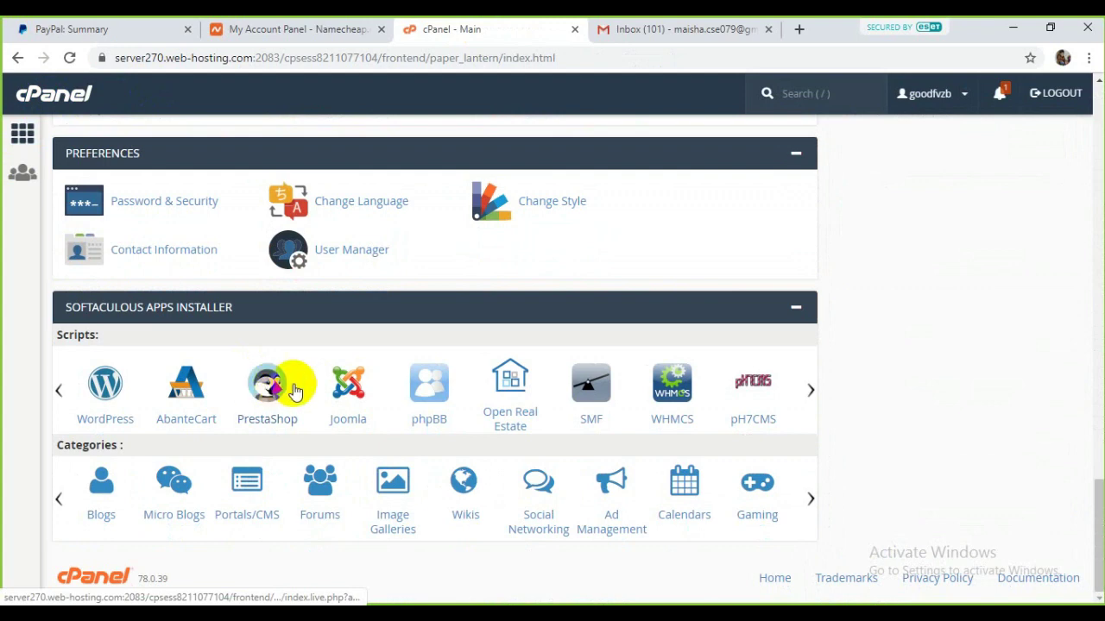
click(108, 420)
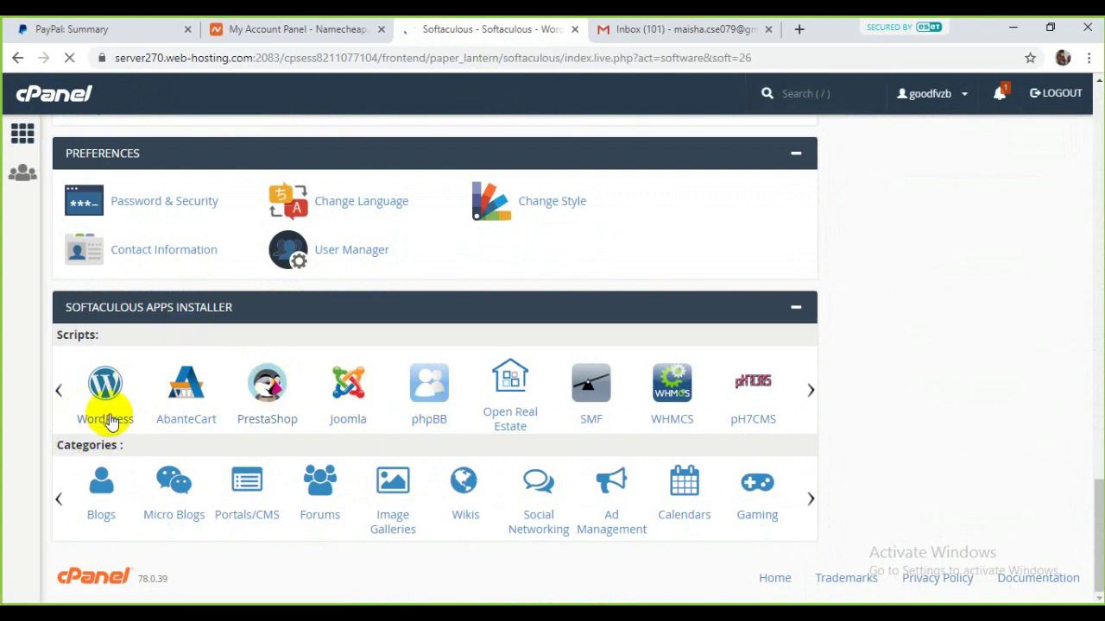
scroll(980, 517, down, 5)
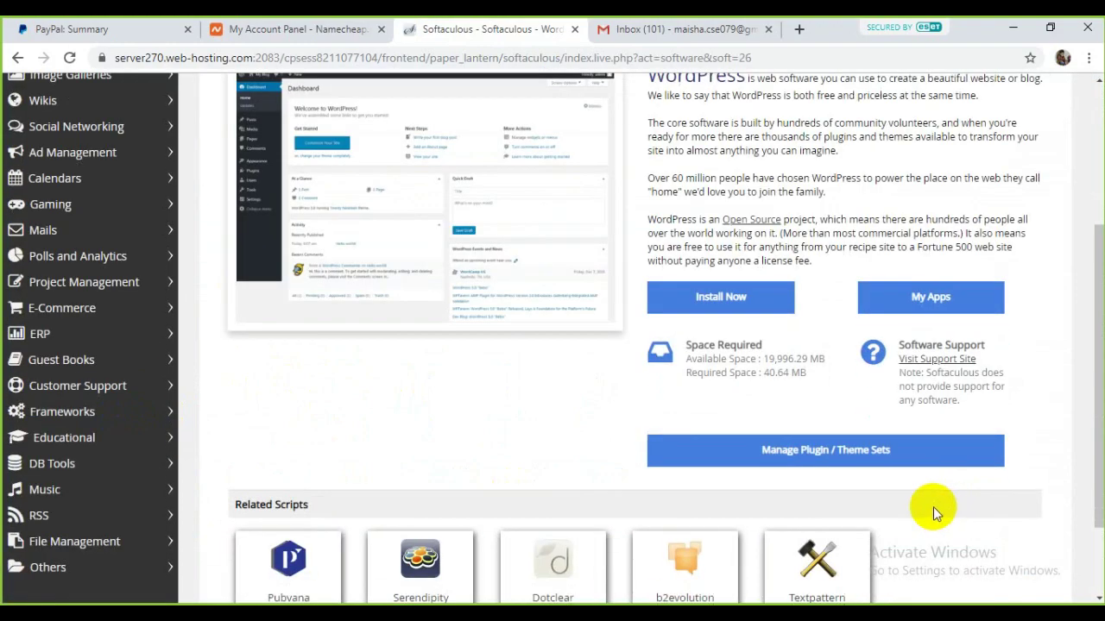
scroll(933, 506, up, 3)
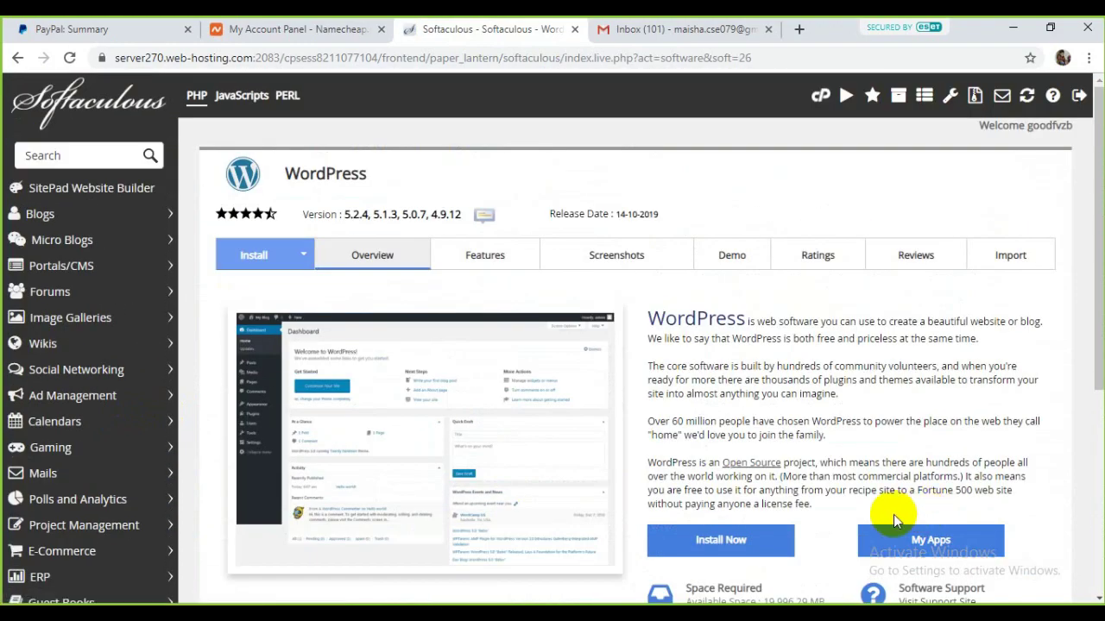
scroll(751, 484, down, 2)
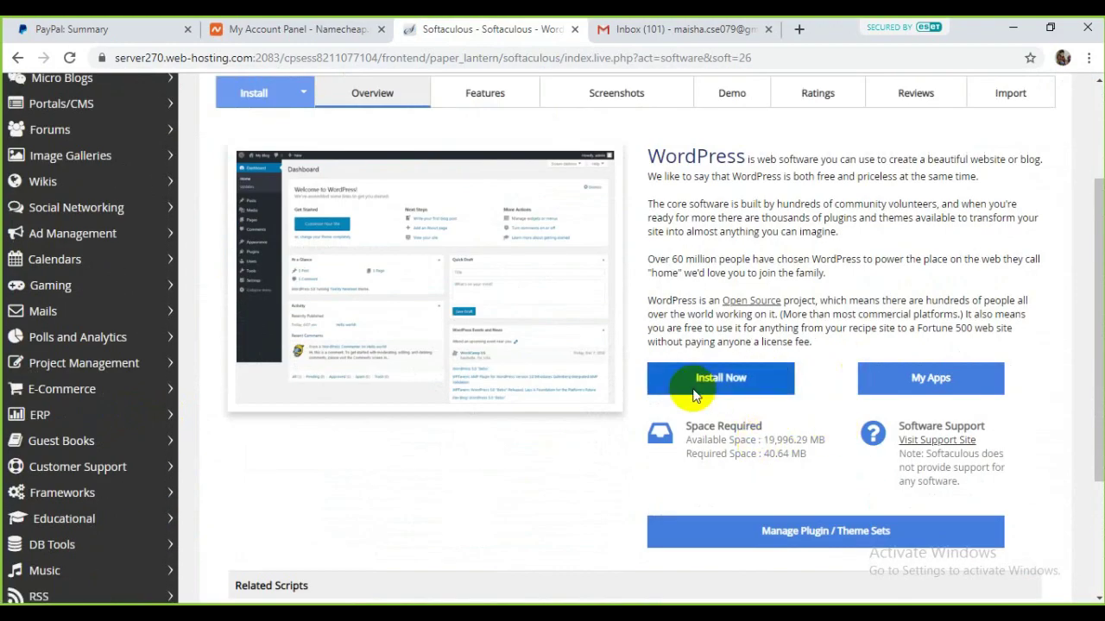
click(739, 380)
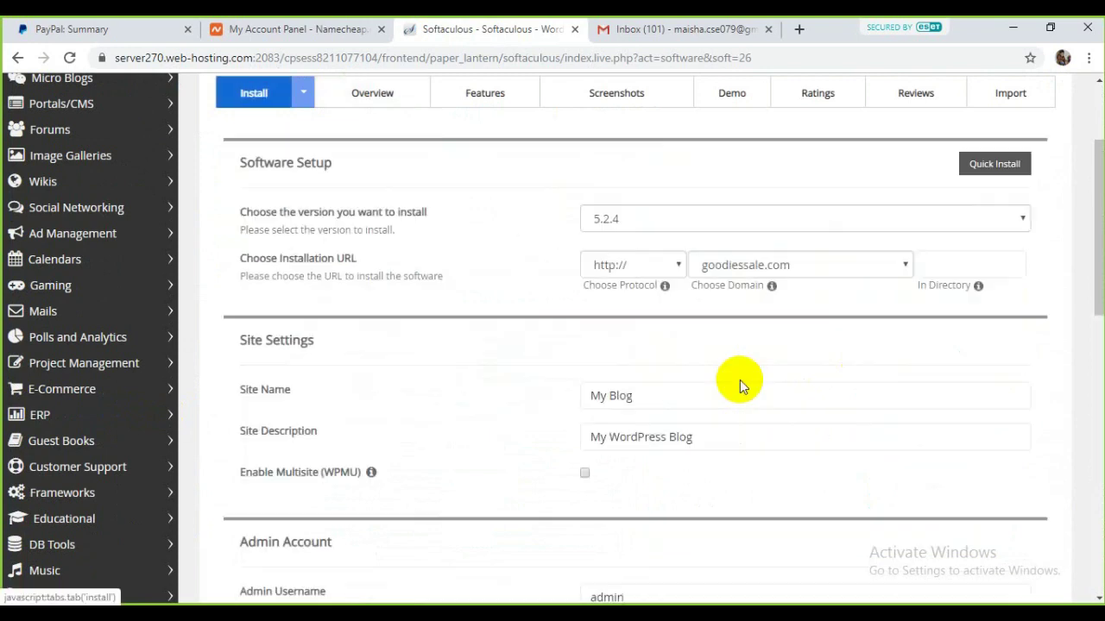
click(639, 264)
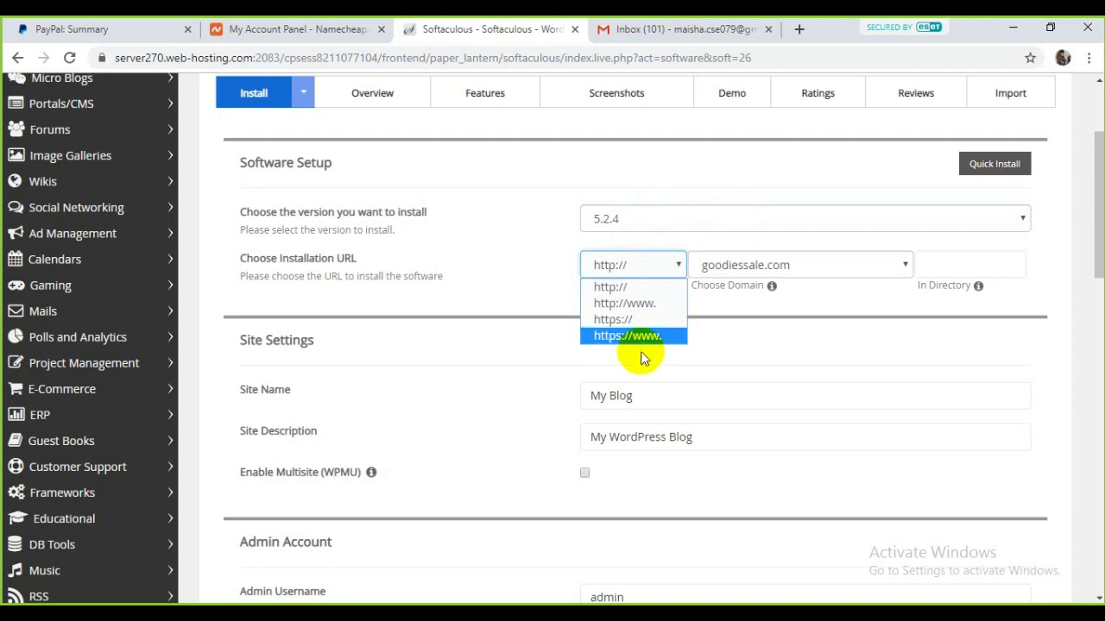
click(658, 339)
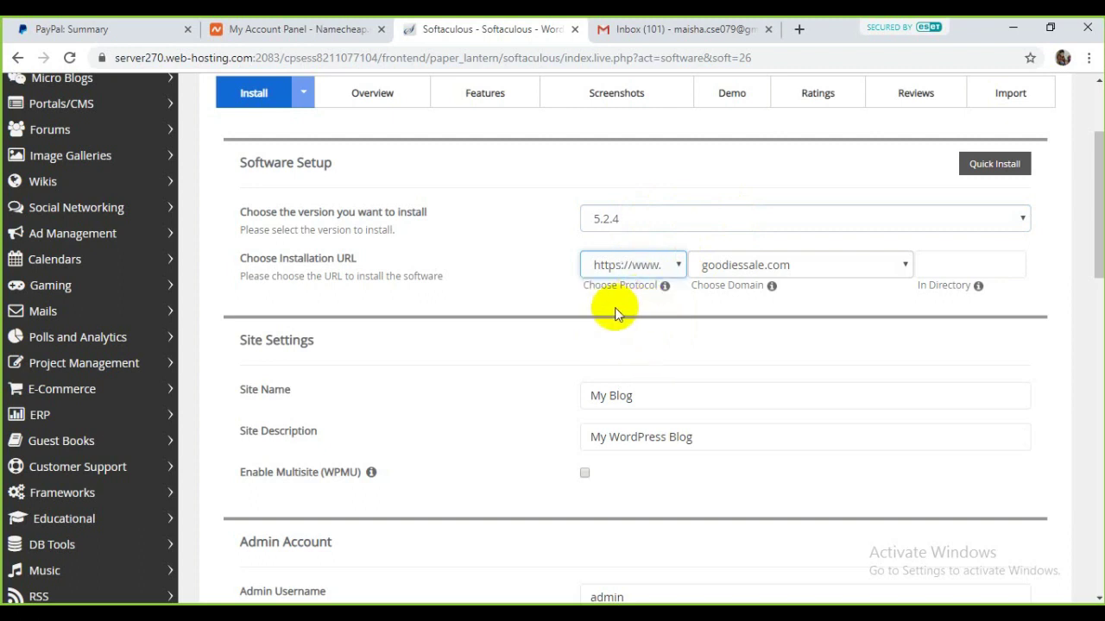
click(850, 223)
click(769, 312)
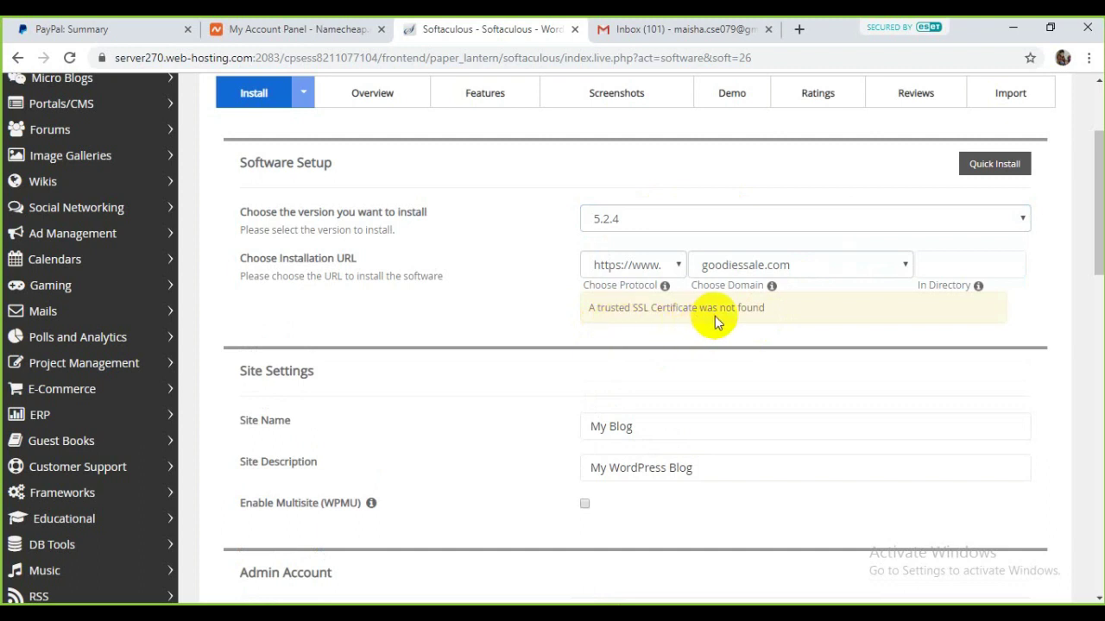
click(802, 277)
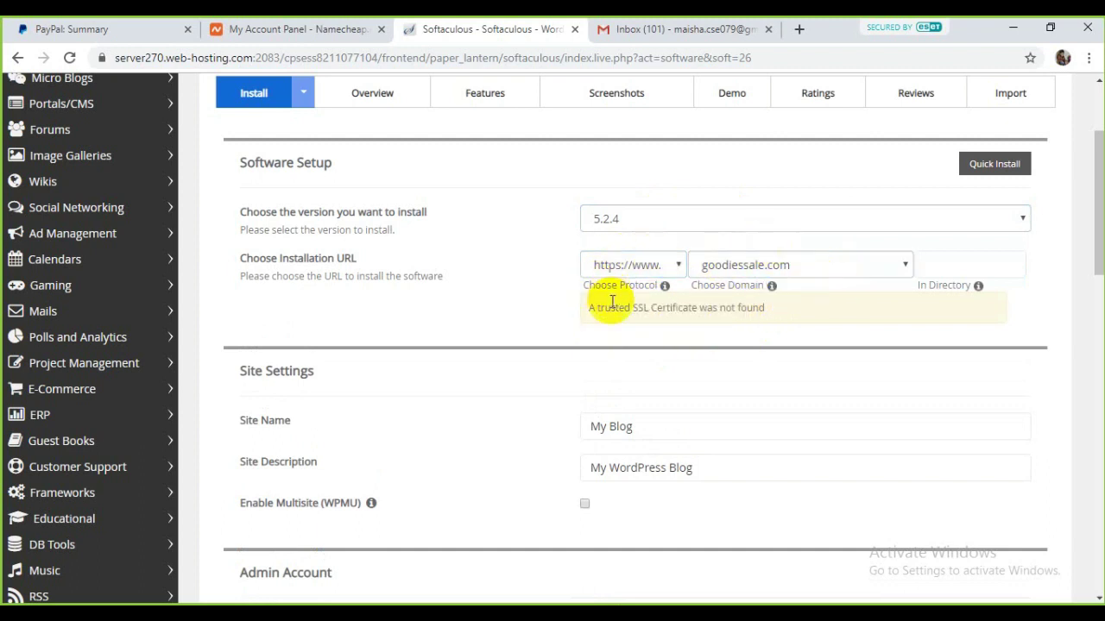
scroll(752, 446, down, 15)
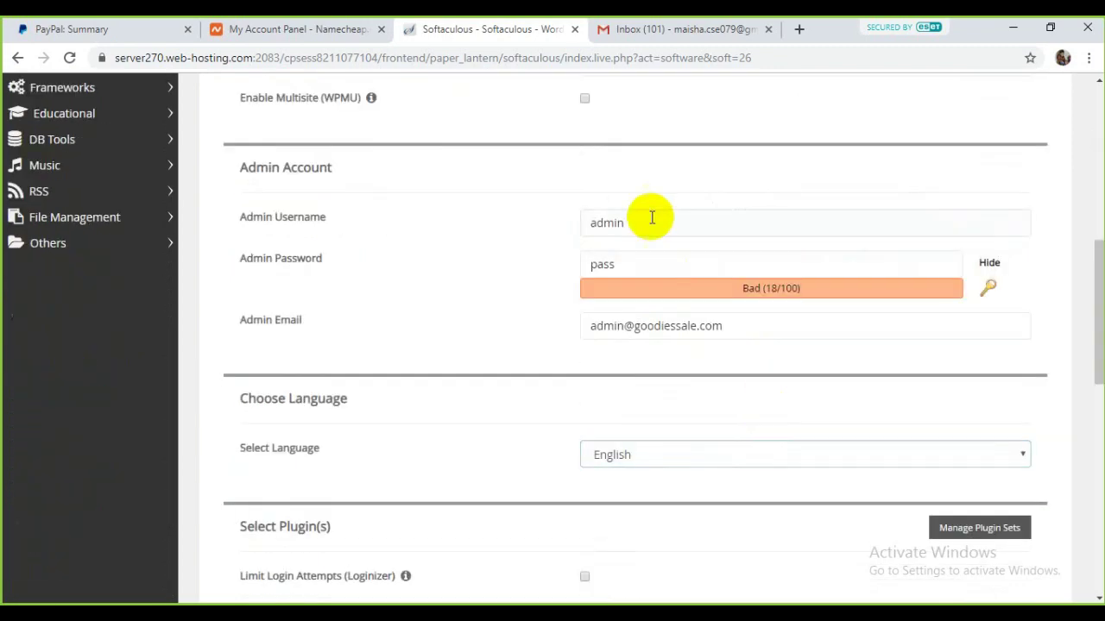
scroll(667, 397, up, 4)
scroll(875, 337, down, 4)
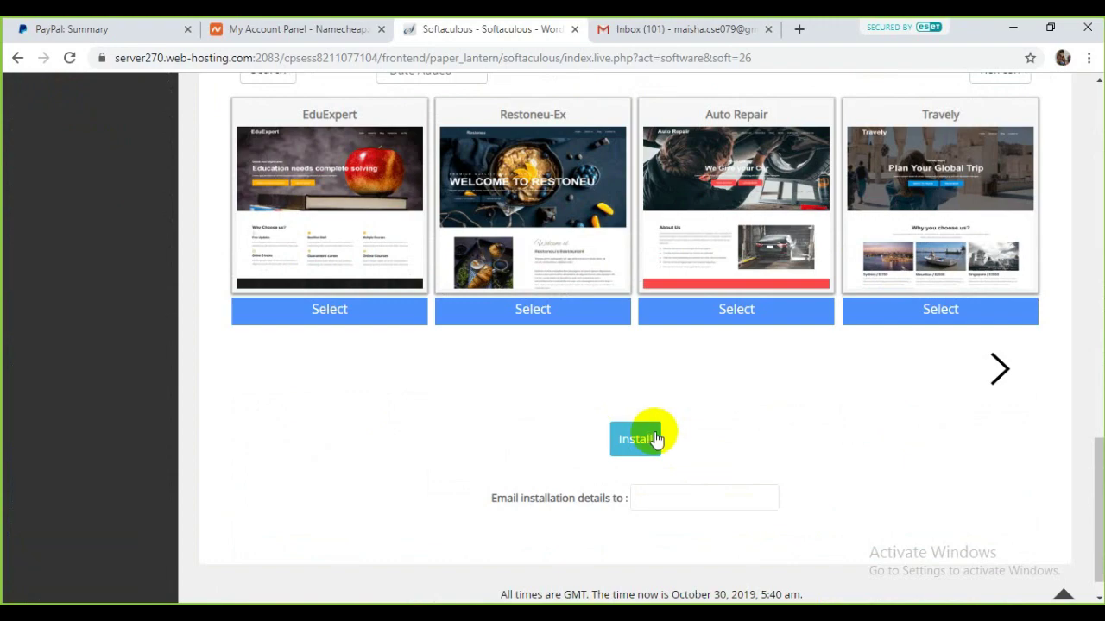
scroll(656, 439, up, 4)
scroll(651, 440, up, 5)
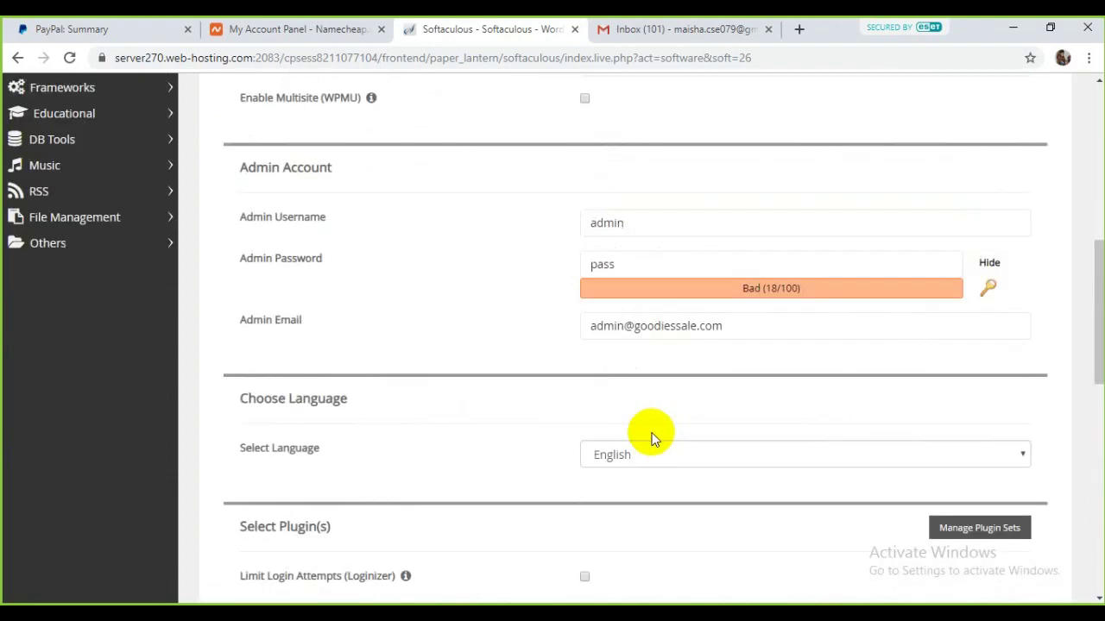